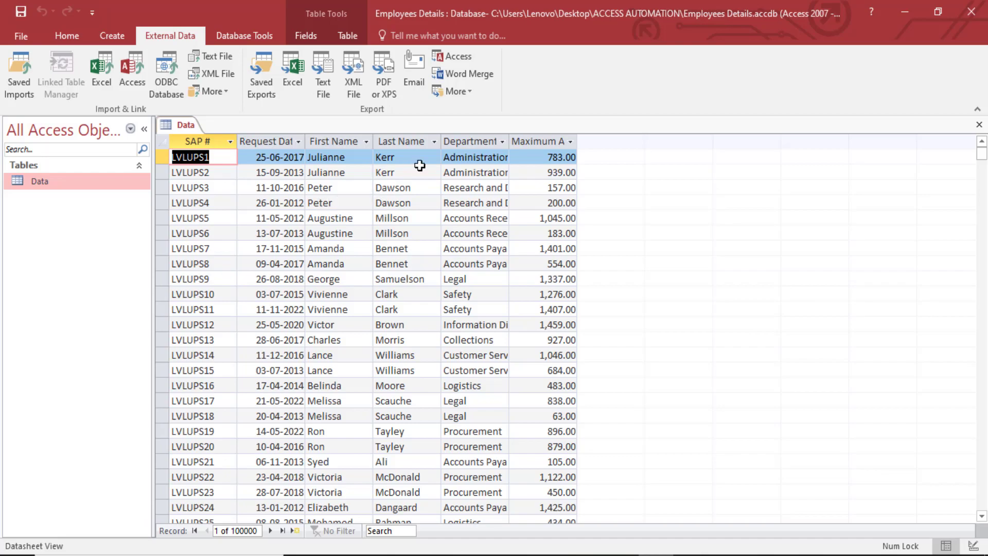
Switch from the Access Data table to the Import Data Excel workbook.
click(904, 11)
Open the VBA editor with Alt+F11 and insert a new code module.
key(alt+F11)
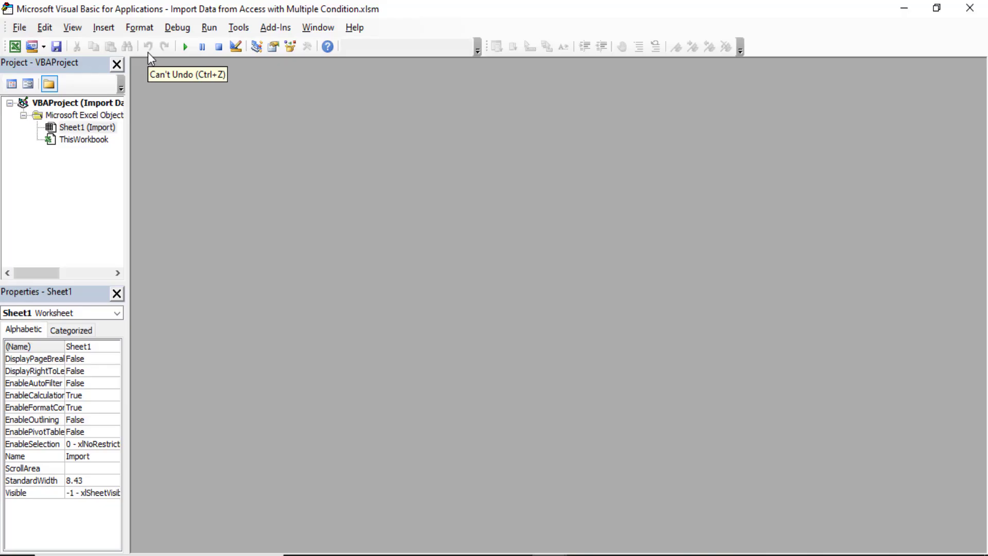
click(103, 28)
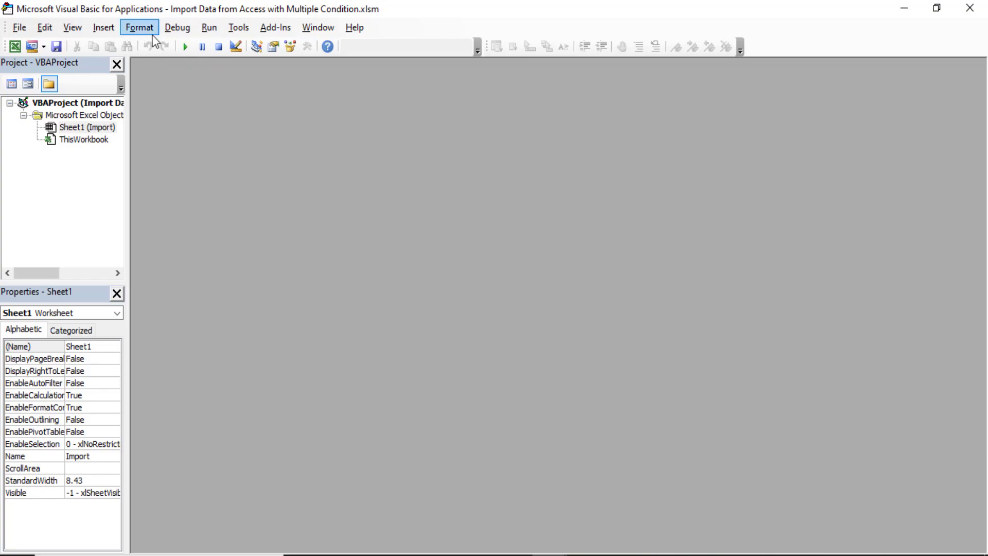
click(123, 80)
Add a project reference to the Microsoft ActiveX Data Objects 6.1 Library.
click(250, 27)
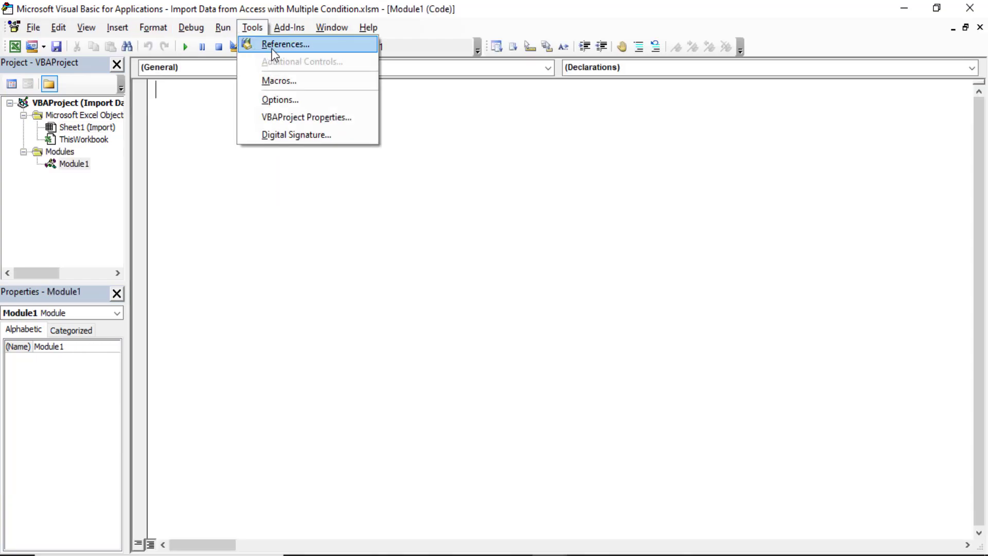
click(272, 50)
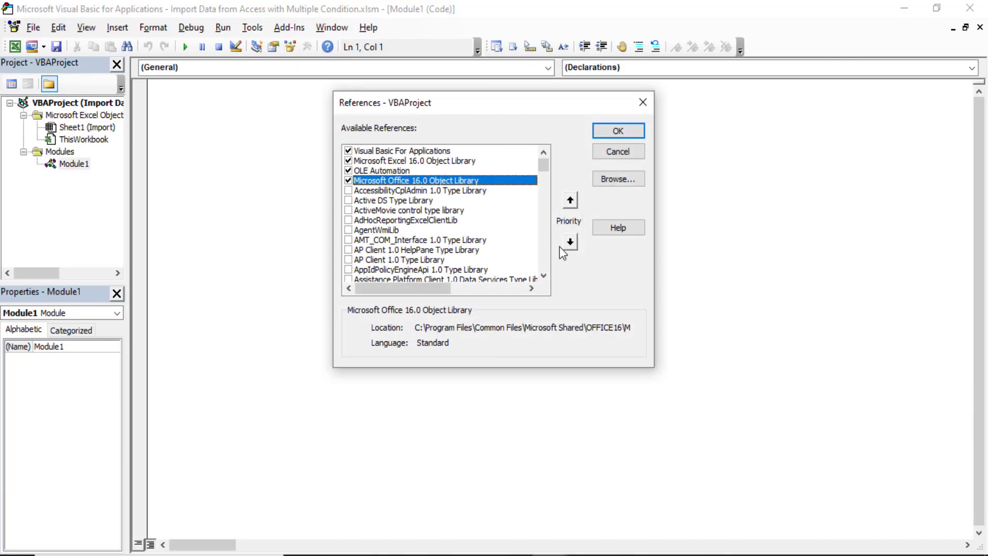
click(543, 275)
click(432, 260)
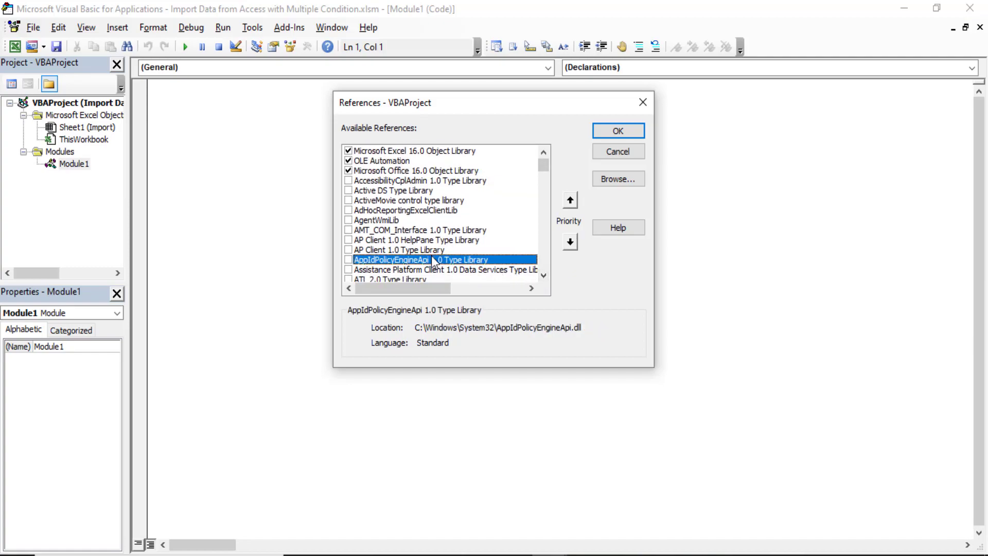
key(m)
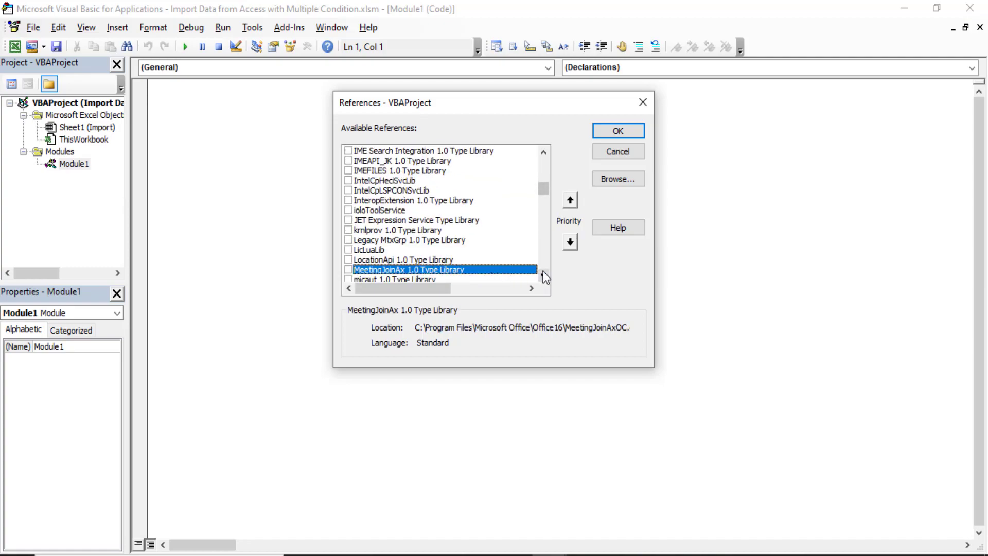
click(543, 275)
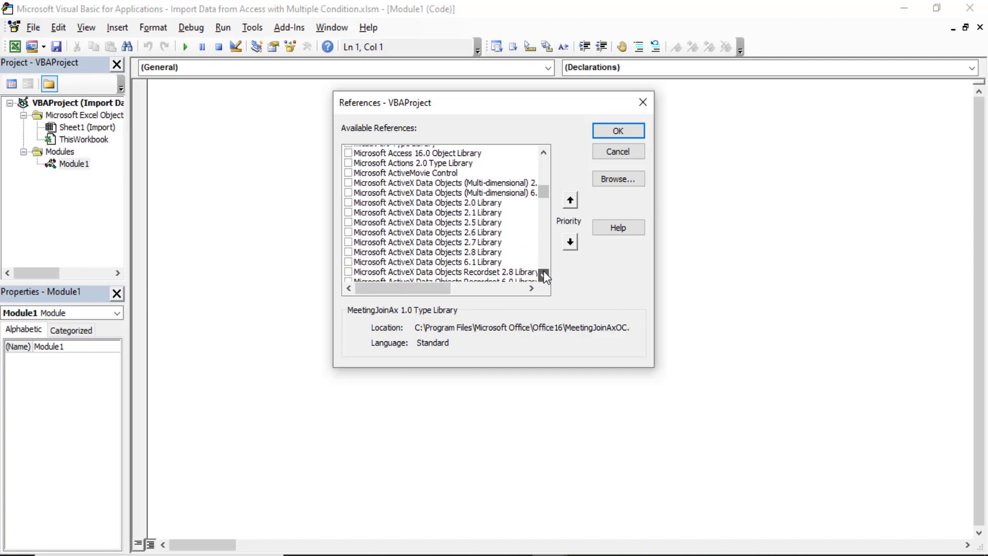
click(543, 276)
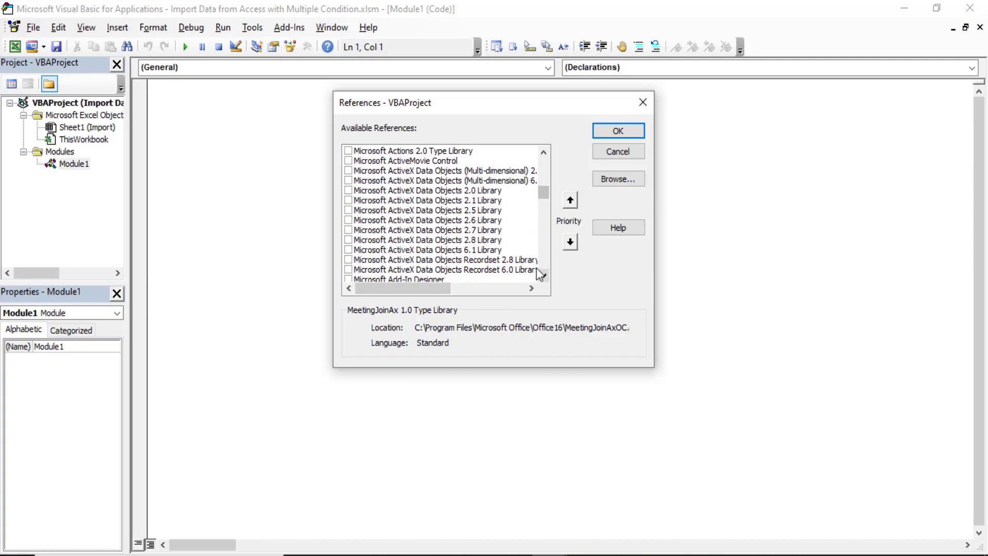
click(348, 250)
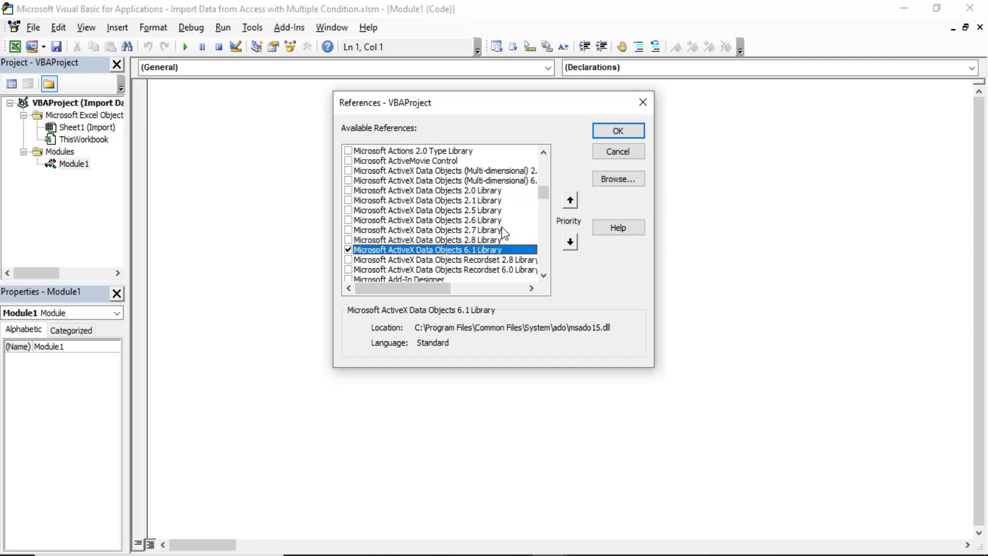
click(624, 130)
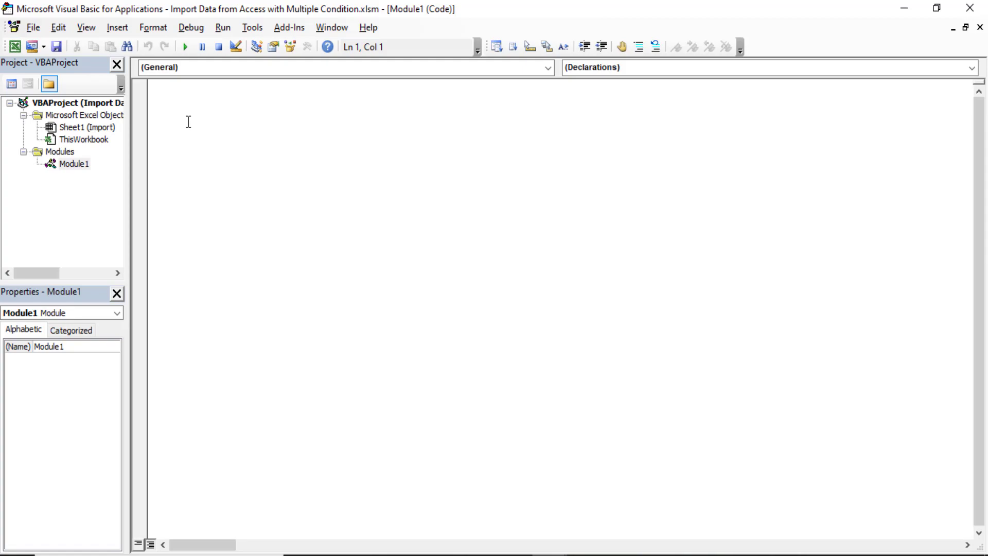
Start Sub importData and declare cn As ADODB.Connection.
text(sub im)
text(portDat)
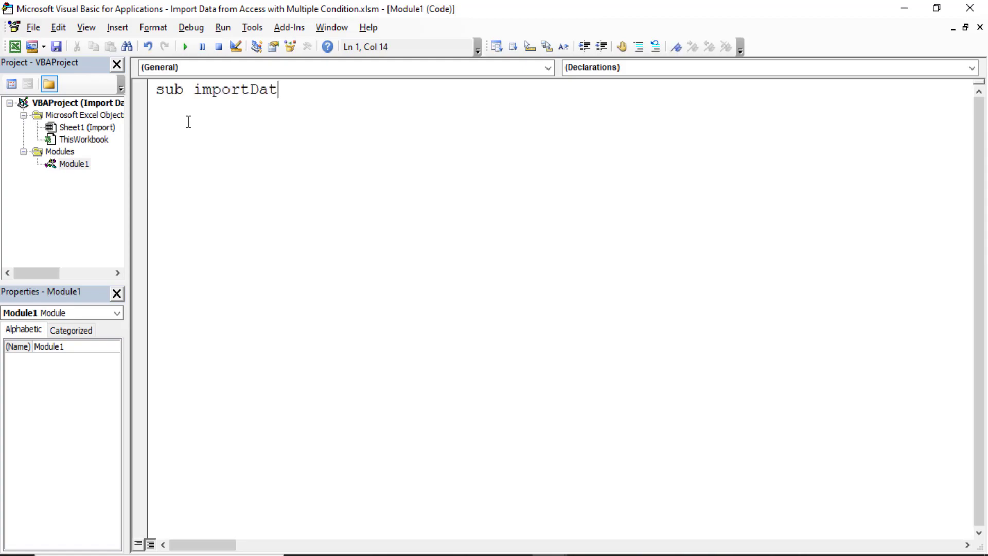
text(a)
key(Return)
key(Return)
text(dim c)
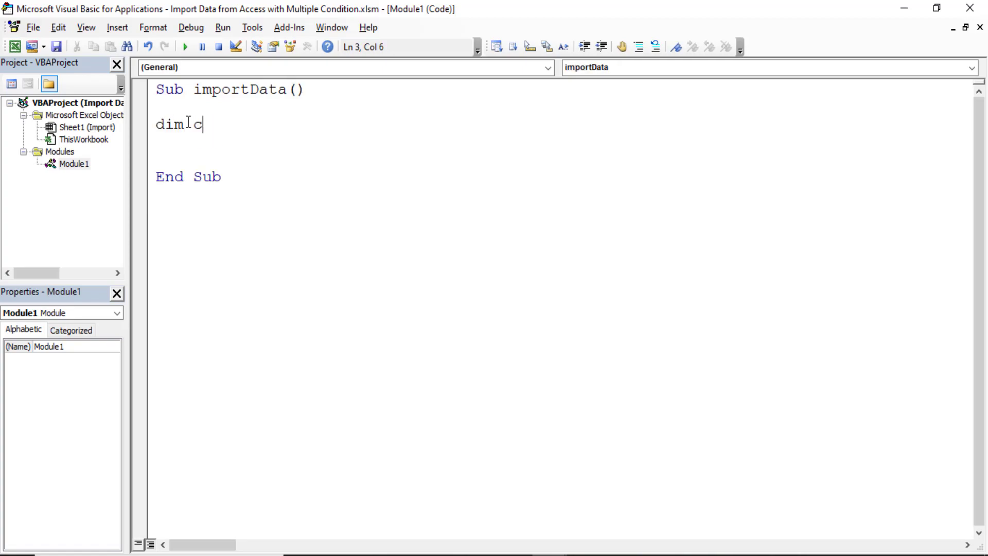
text(n as )
text(n)
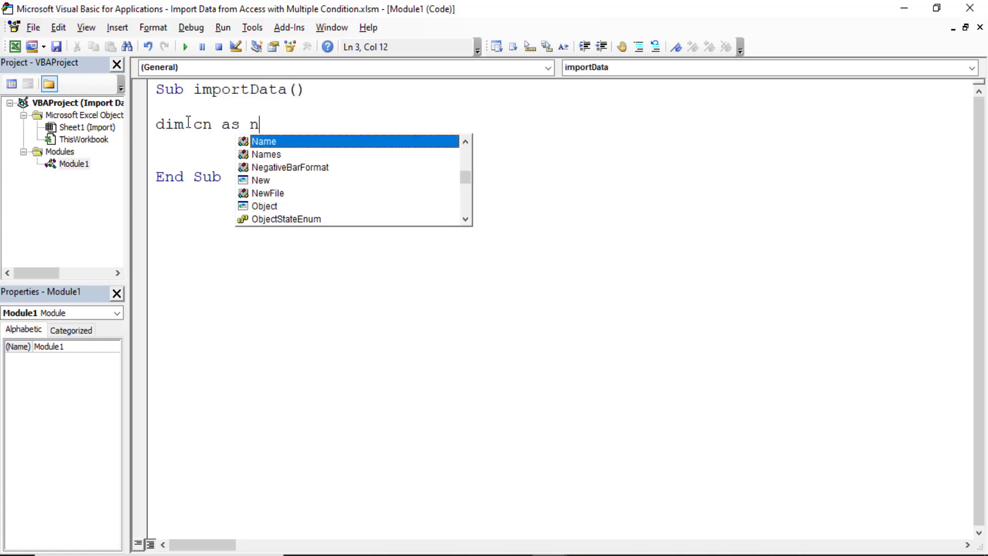
text(ew)
key(BackSpace)
key(BackSpace)
key(BackSpace)
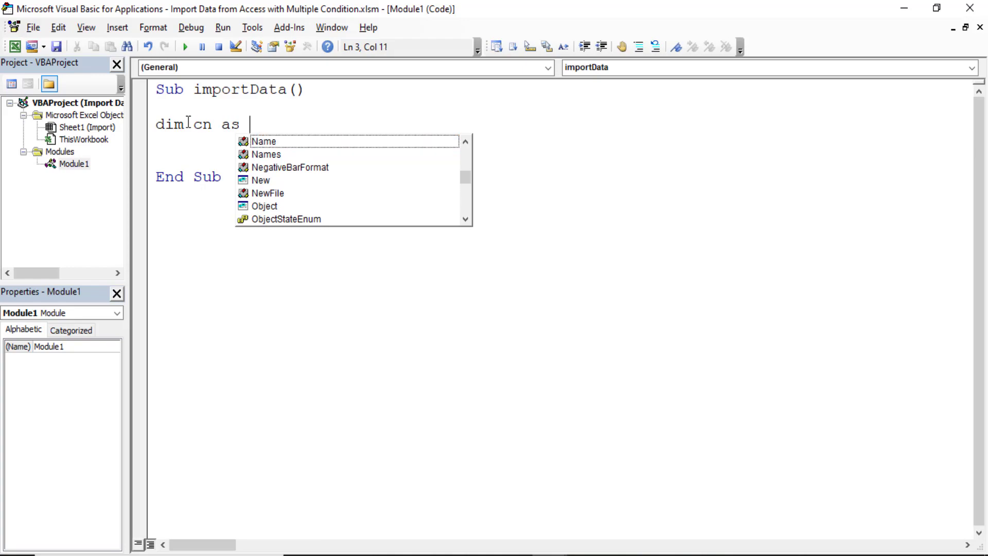
text(ado)
key(Tab)
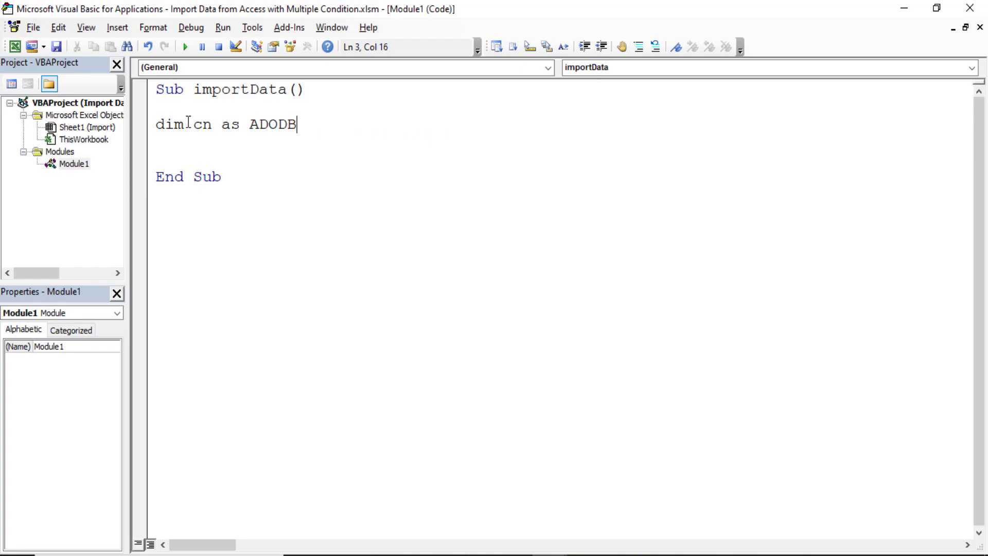
text(.con)
key(Tab)
key(Return)
Declare rs As ADODB.Recordset and DbPath As String.
text(di)
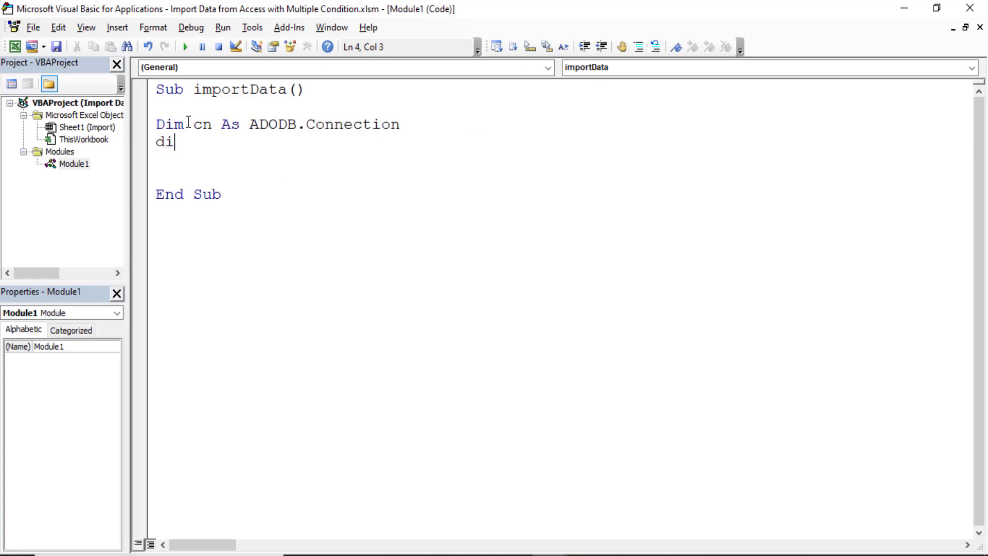
text(m rs as )
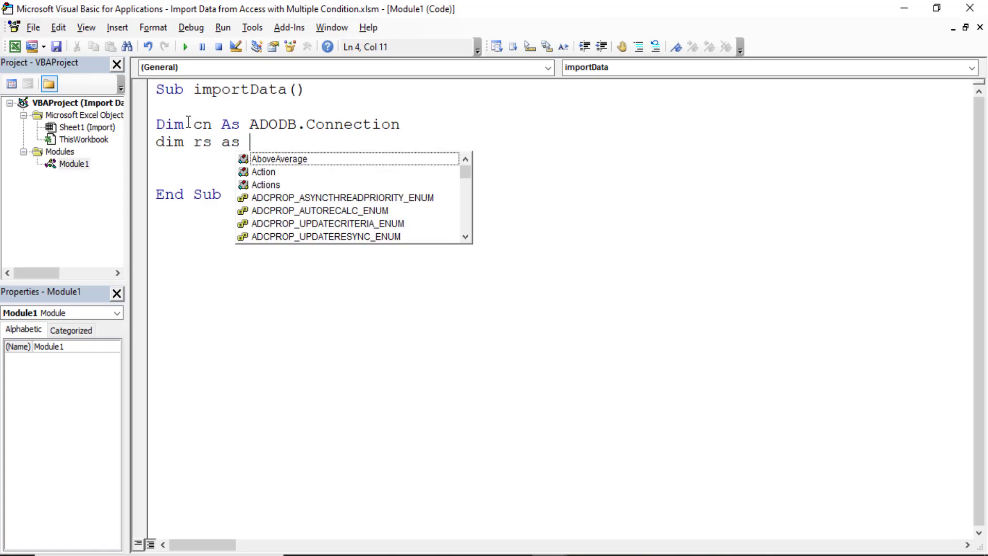
text(ado)
key(Tab)
text(.)
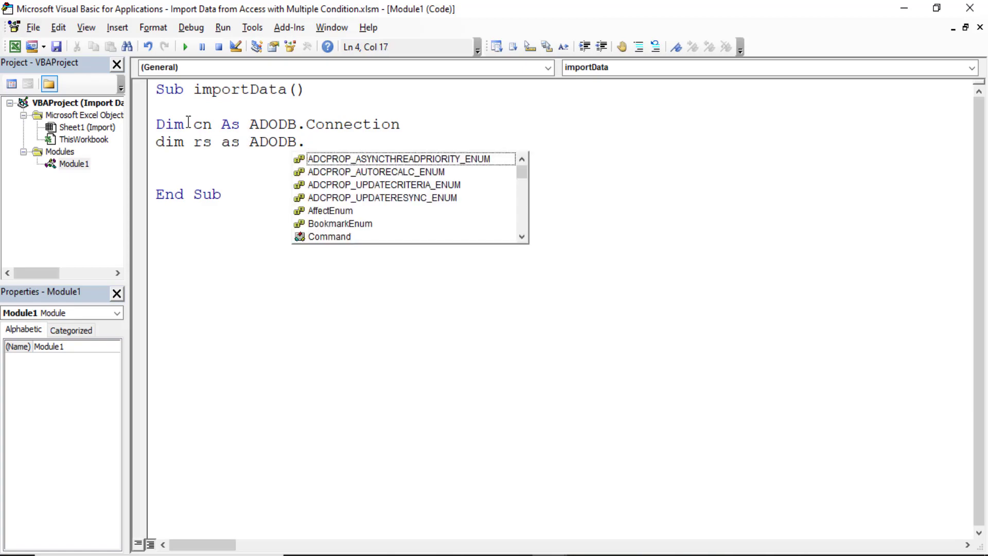
text(reco)
key(Down)
key(Down)
key(Down)
key(Return)
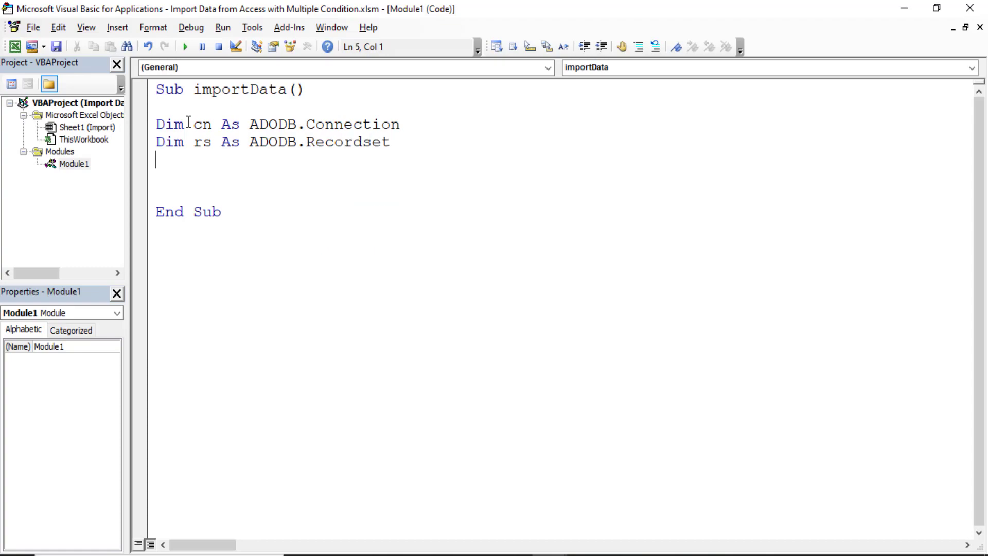
text(dim )
text(Db)
text(Path )
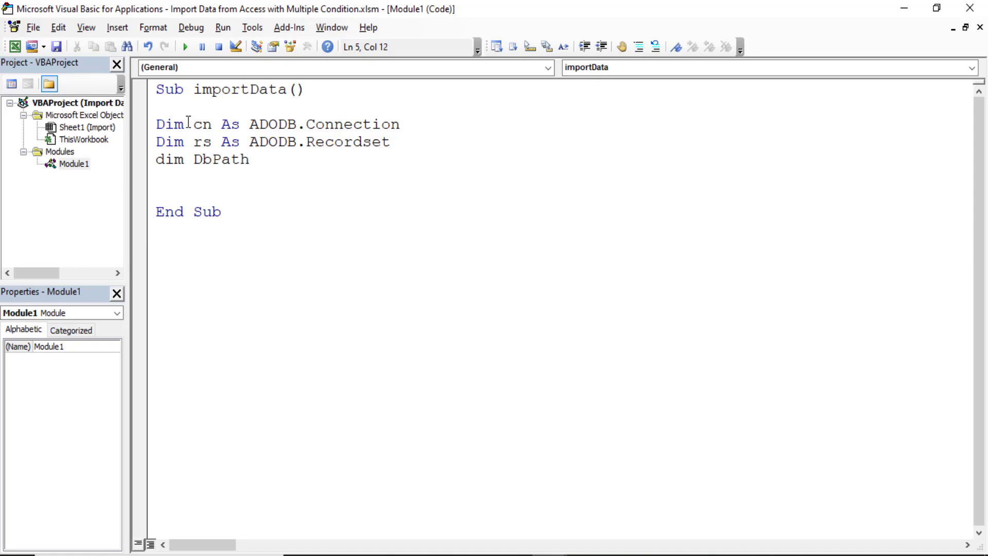
text(a)
text(s string)
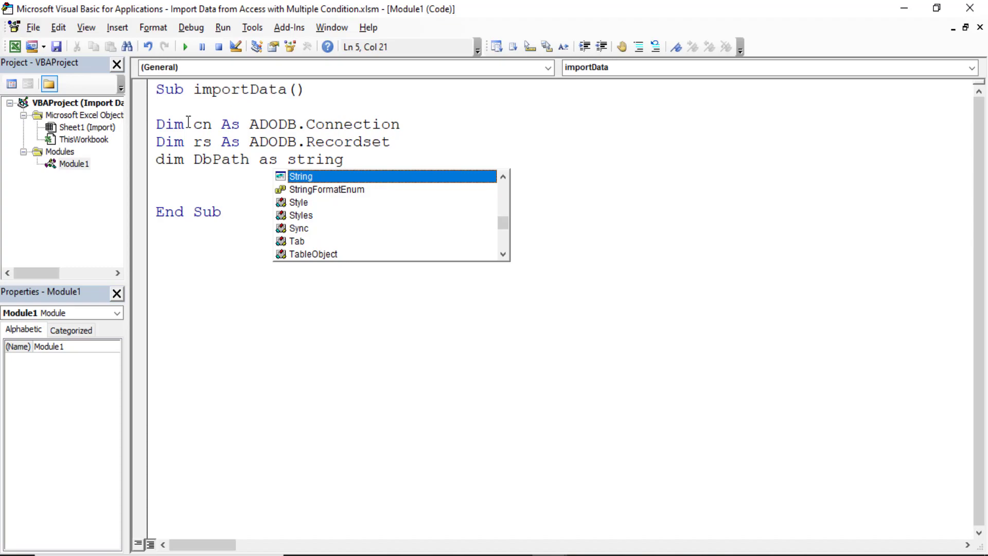
key(Return)
key(Return)
key(Return)
key(Tab)
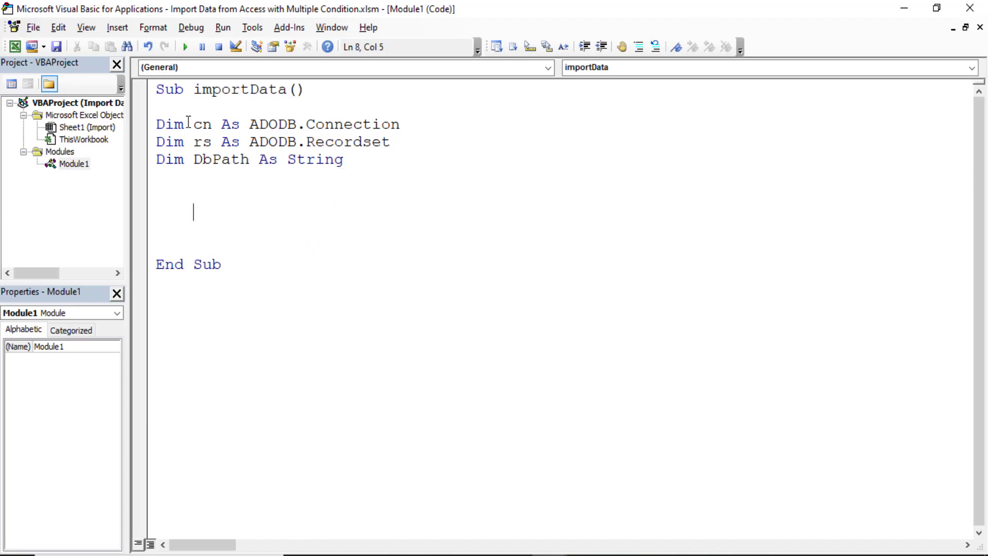
key(alt+F11)
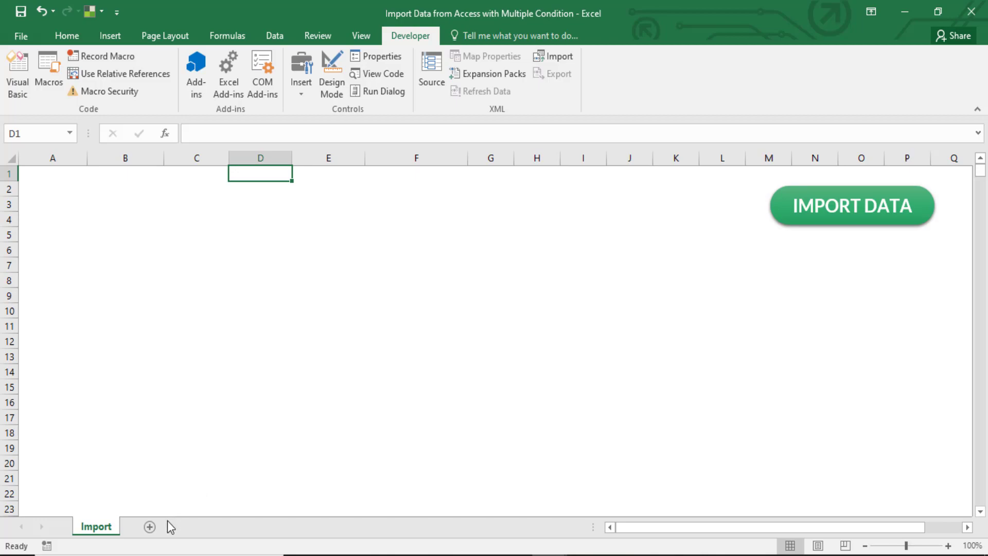
Declare shI As Worksheet and set it to ThisWorkbook.Worksheets("Import").
key(alt+F11)
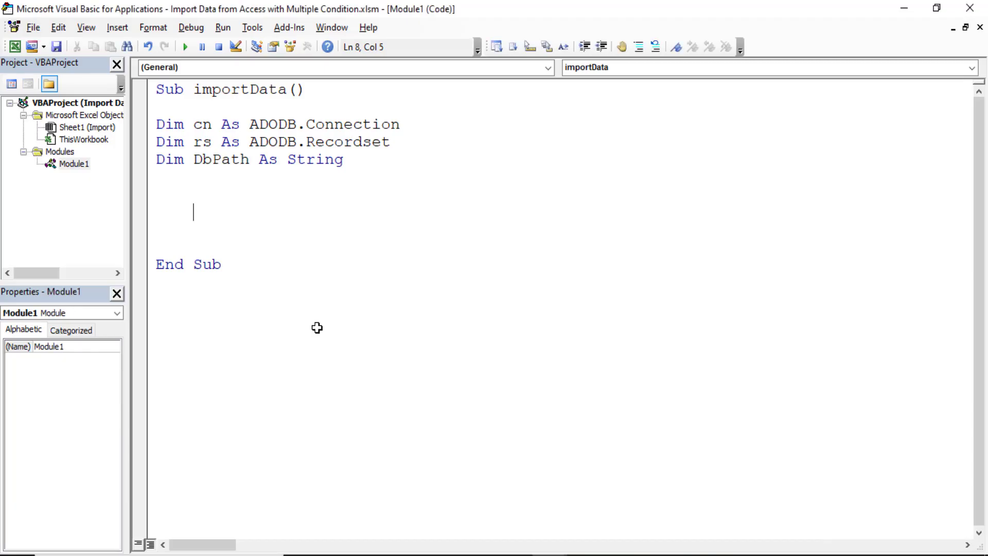
key(Up)
key(Up)
text(dim sh)
text(I as )
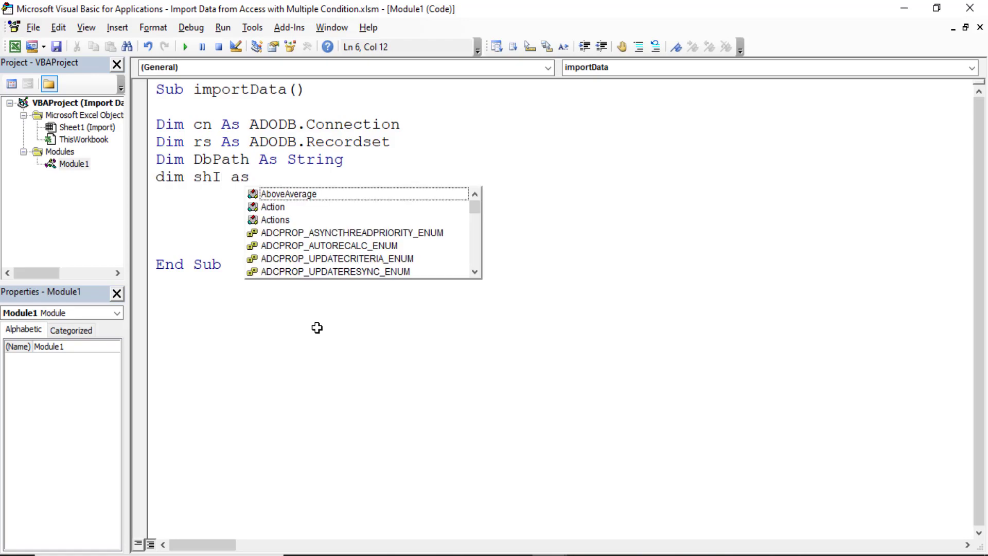
text(workshee)
key(Tab)
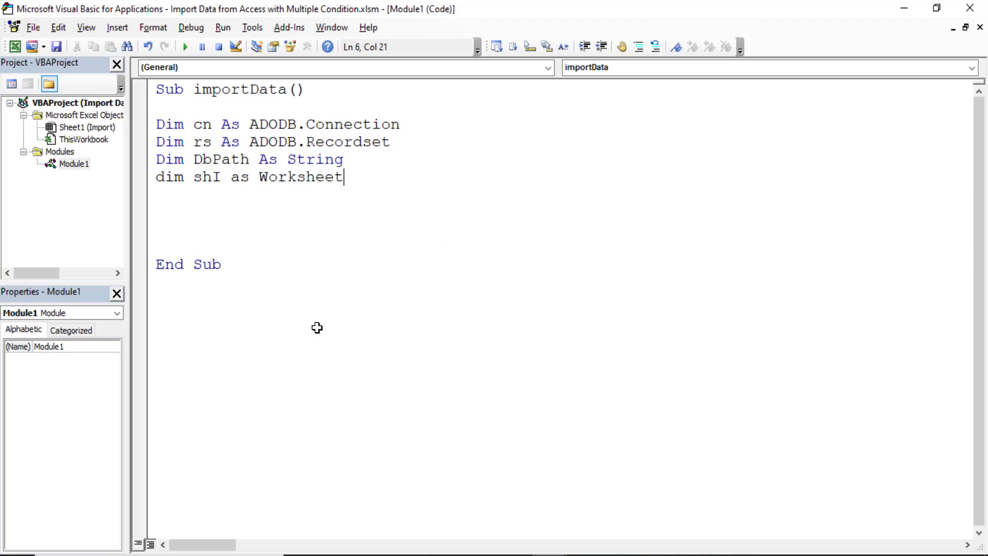
key(Return)
key(Return)
key(Tab)
text(set sh)
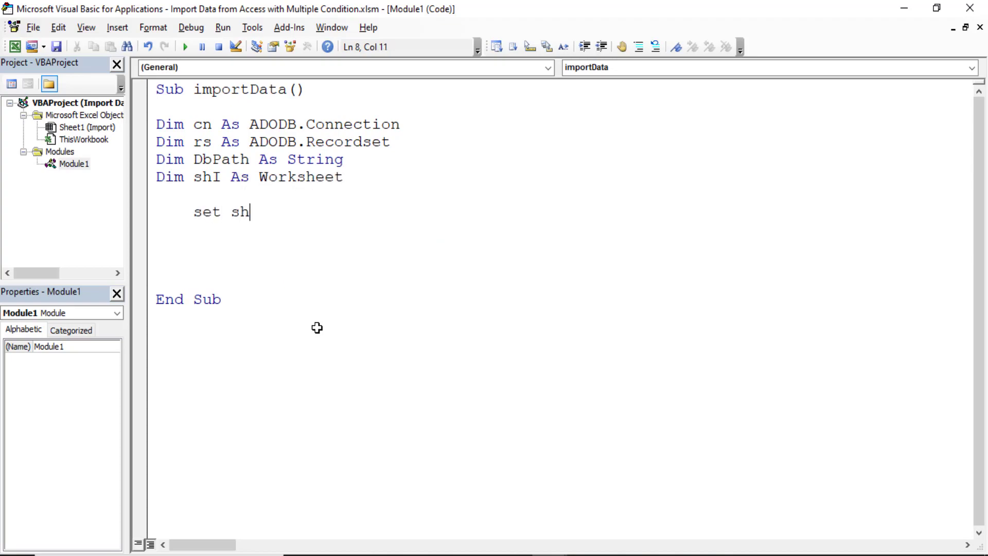
text(i = thiswo)
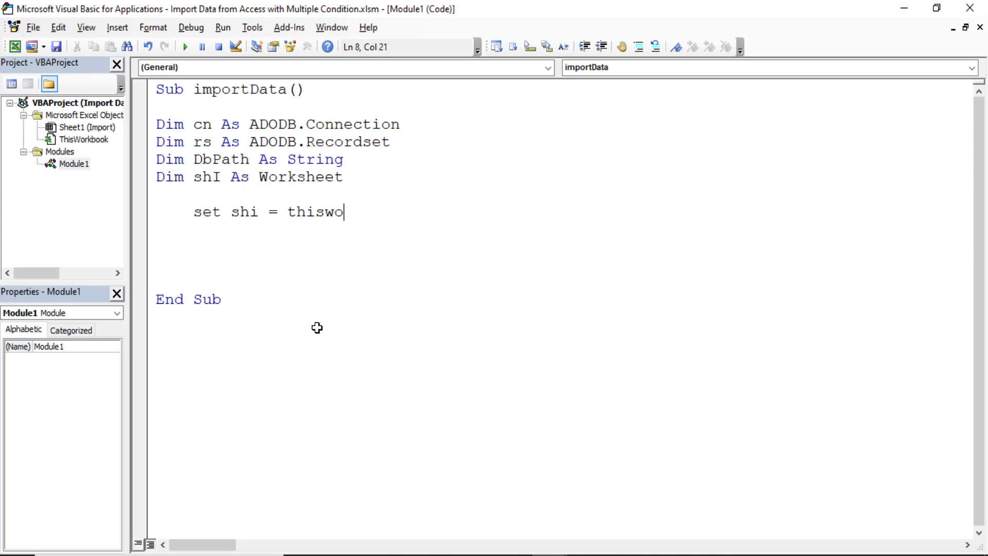
text(rkbook.workshe)
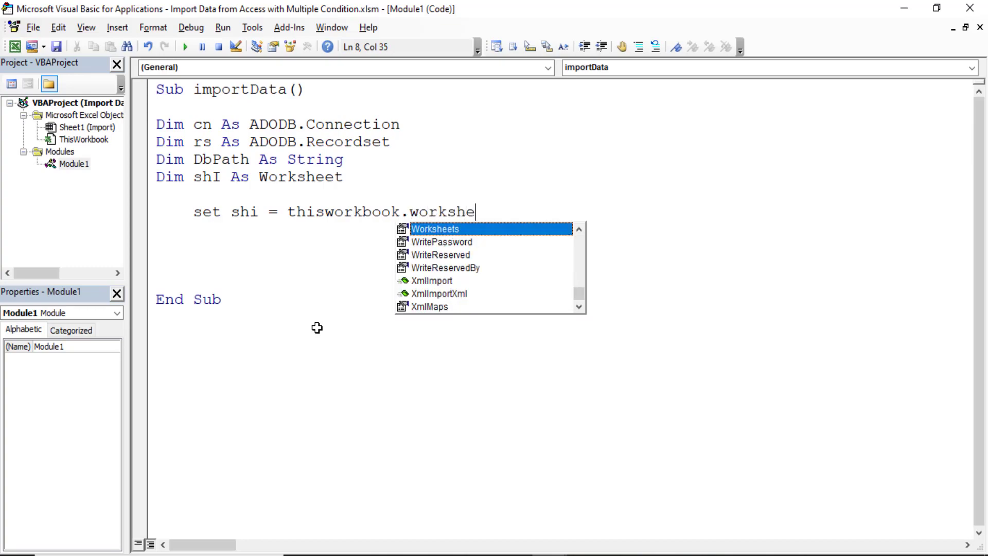
key(Tab)
text(("Imp)
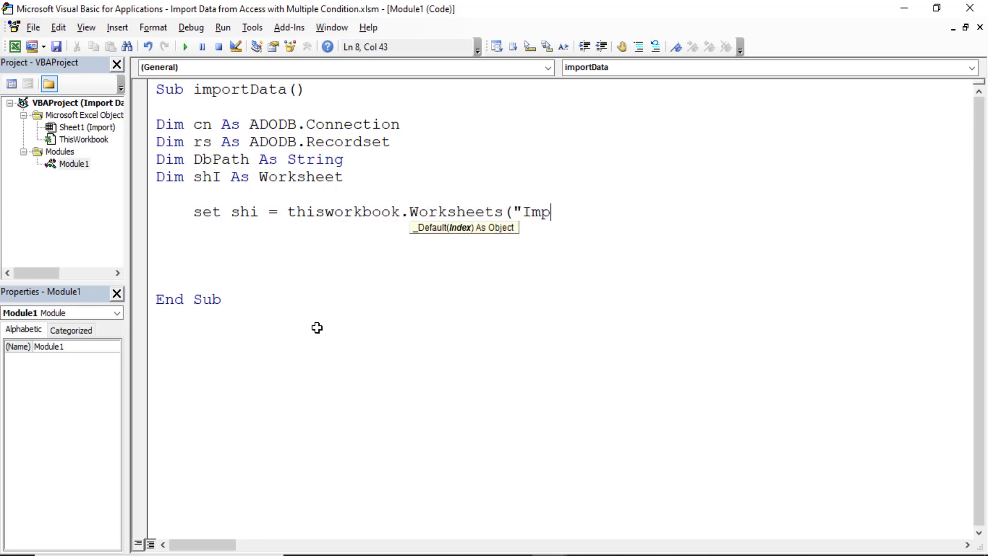
text(ort"))
key(Return)
Add an empty DbPath = "" line and copy the Employees Details.accdb path from File Explorer.
text(dv)
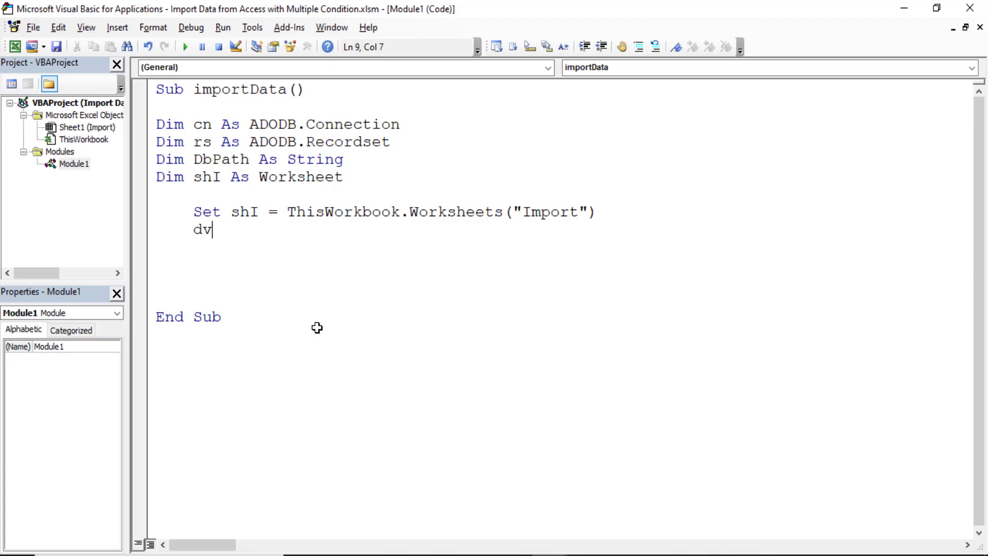
key(BackSpace)
text(bpat)
text(h="")
key(Return)
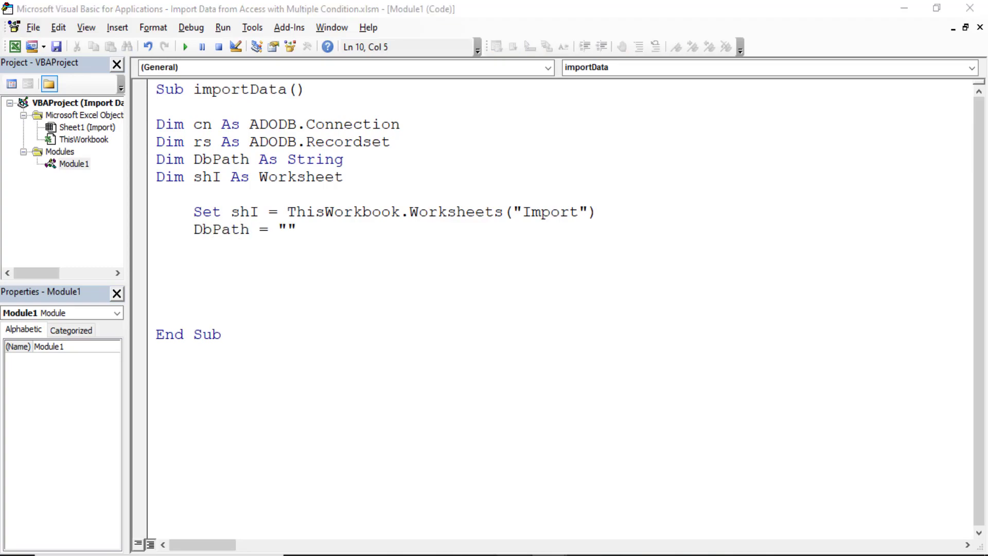
key(alt+Tab)
click(82, 51)
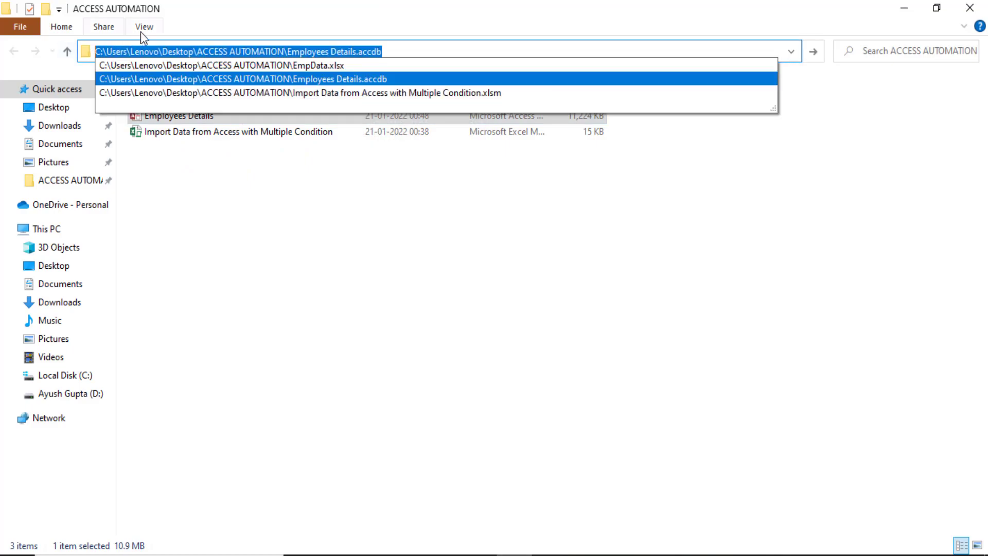
click(410, 106)
key(alt+Tab)
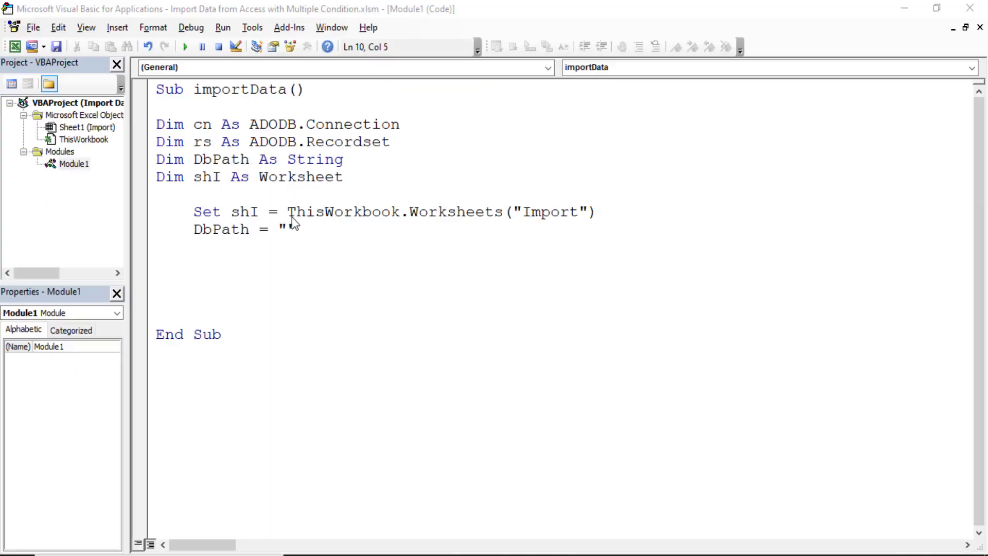
Paste the database path into DbPath and add Set cn = New ADODB.Connection.
click(288, 228)
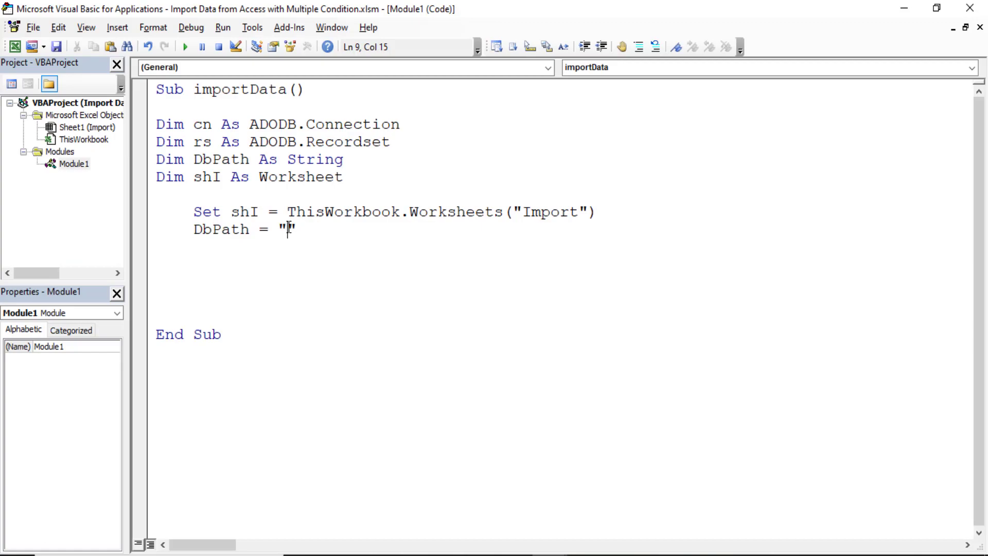
text(C:\Users\Lenovo\Desktop\ACCESS AUTOMATION\Employees Details.accdb)
key(Return)
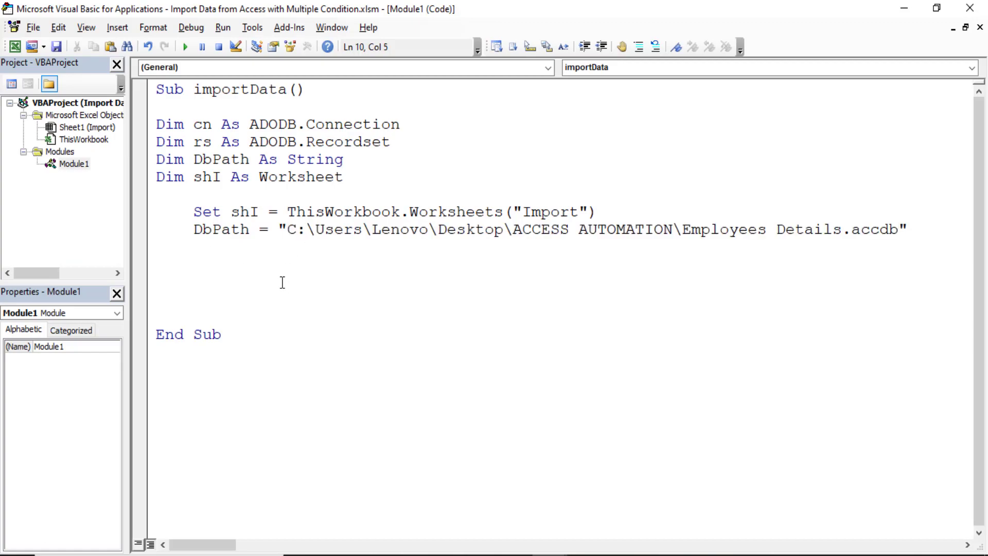
key(Return)
text(set )
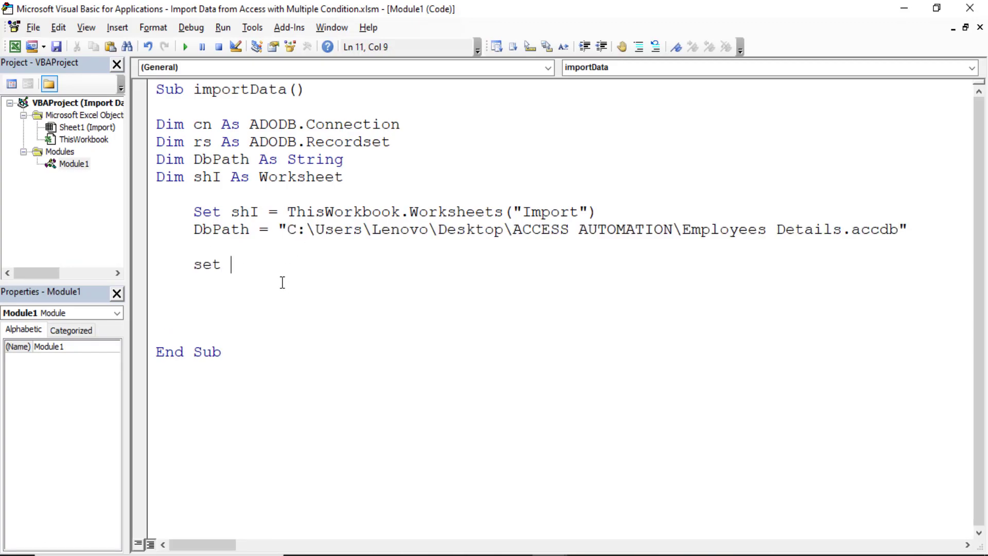
text(cn = new )
text(ad)
key(Tab)
text(.a)
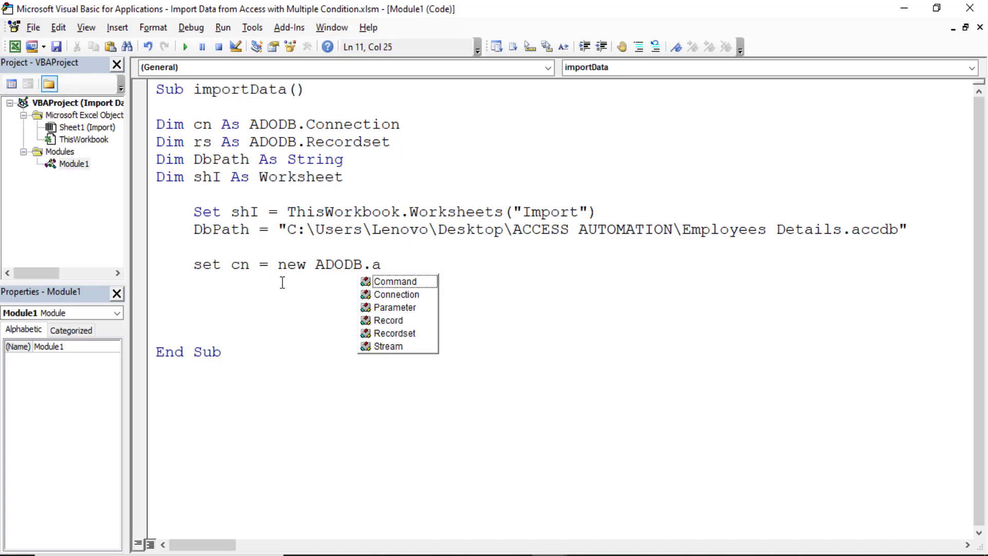
key(BackSpace)
text(conn)
key(Return)
Add a With cn block setting .Provider = "Microsoft.ACE.OLEDB.12.0".
key(Return)
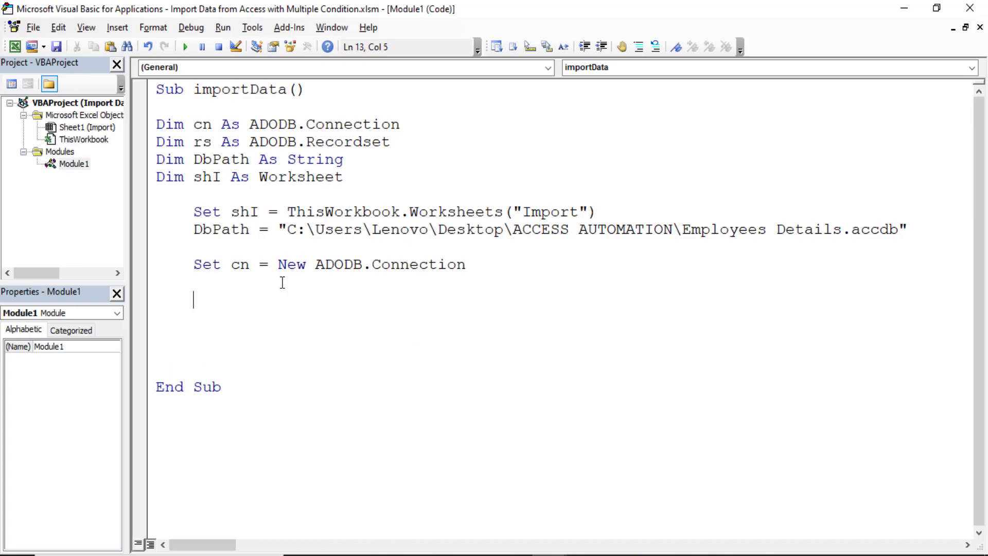
text(with c)
text(n)
key(Return)
key(Return)
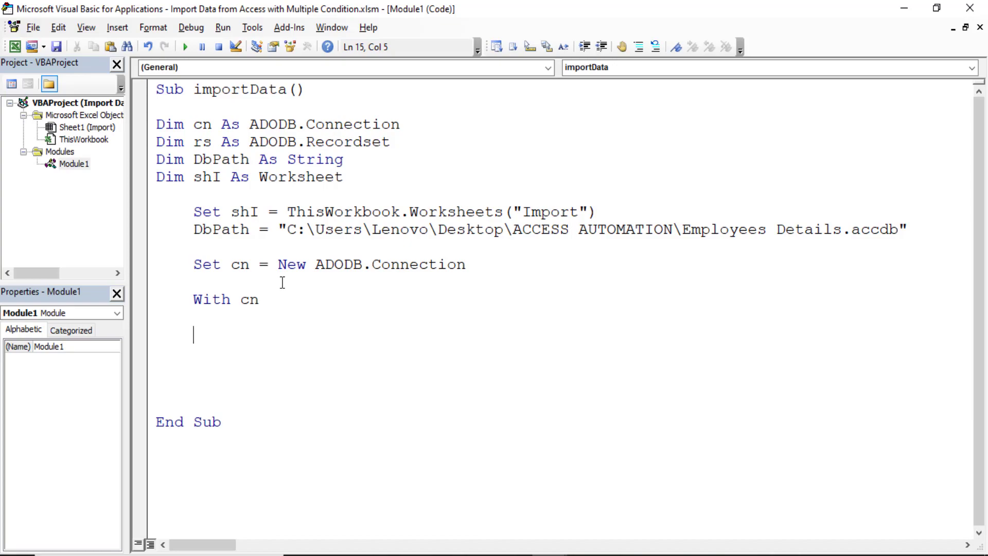
text(end with)
key(Up)
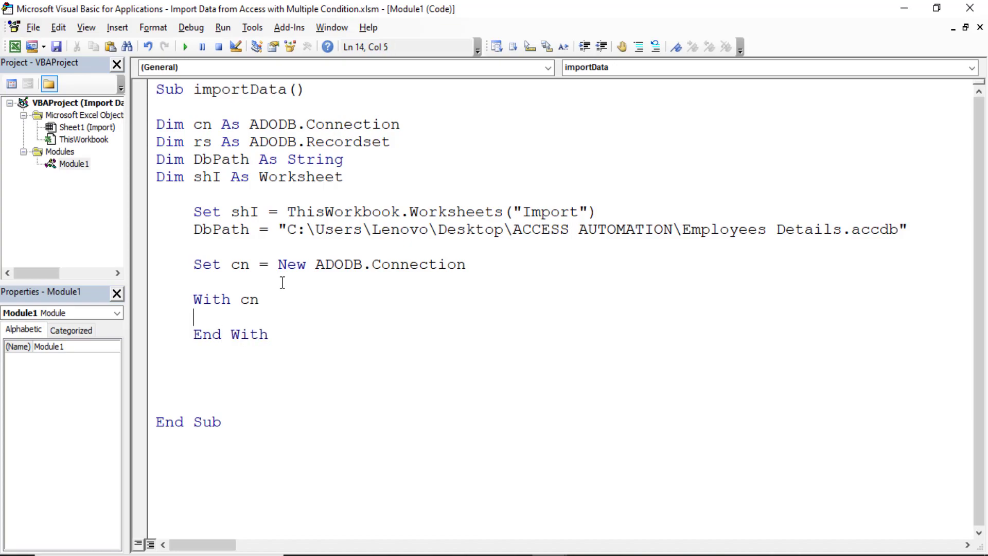
key(Tab)
text(.prod)
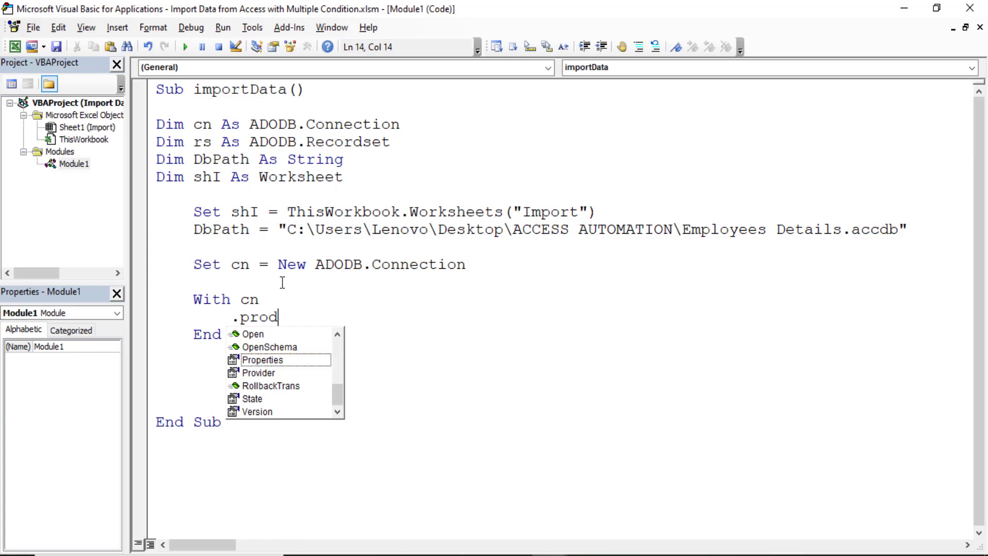
key(BackSpace)
text(v)
key(Tab)
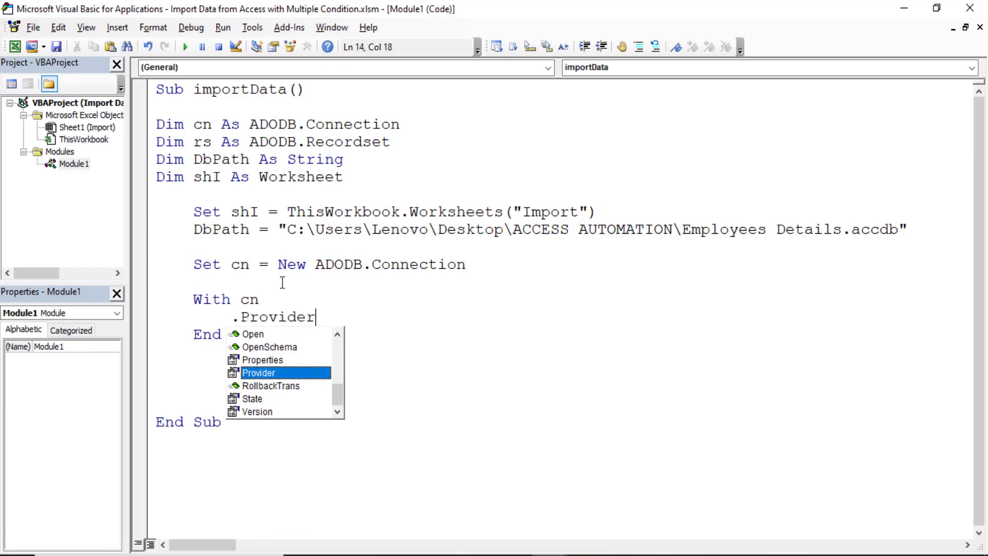
text(=)
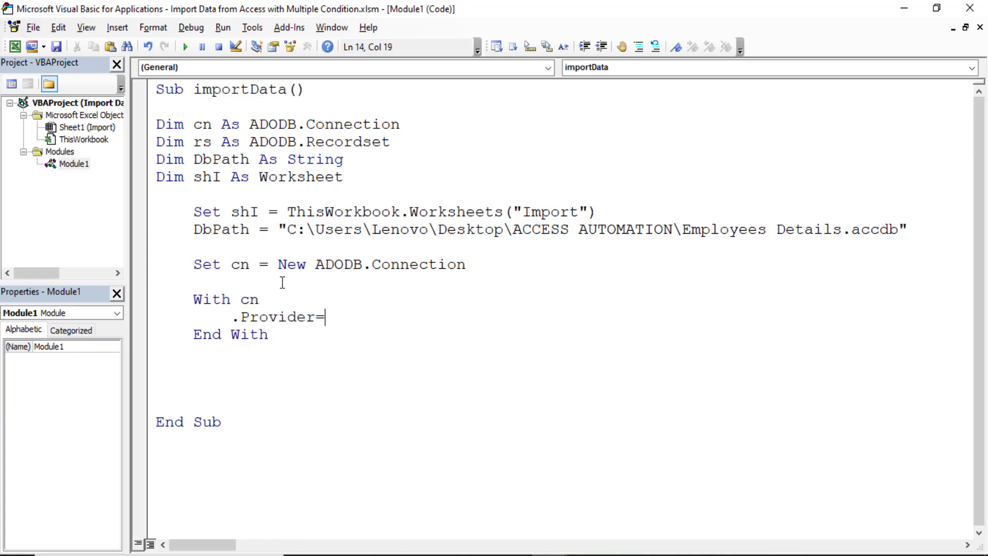
text("Mic)
text(rosoft.ACE)
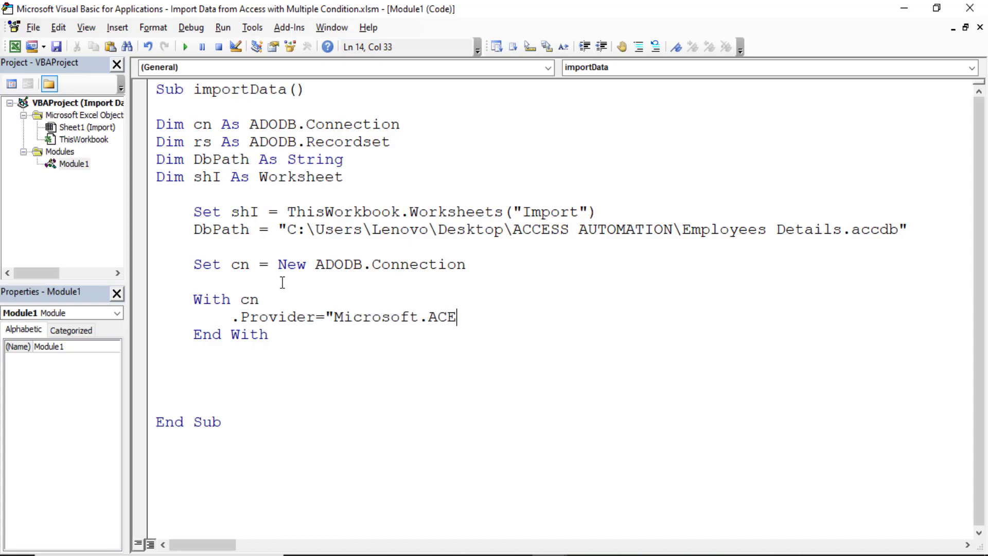
text(.O)
text(LED)
text(B.1)
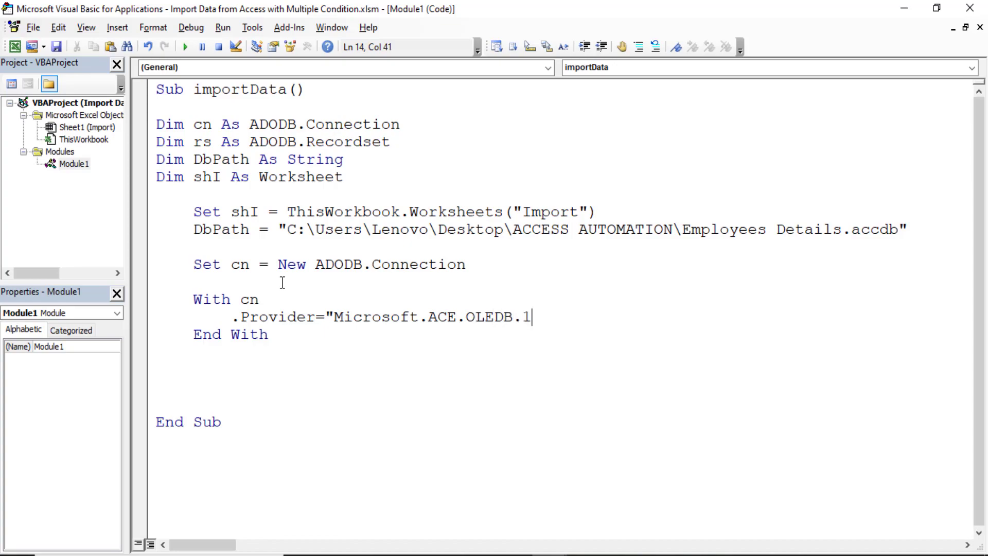
text(2.0)
text(")
key(Return)
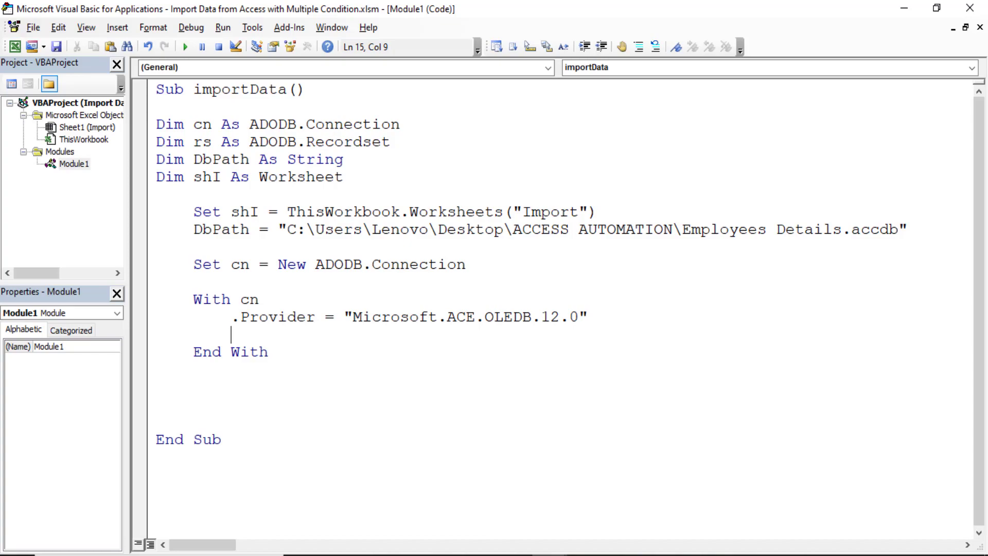
Inside the With block, set .ConnectionString = DbPath and call .Open.
text(.conne)
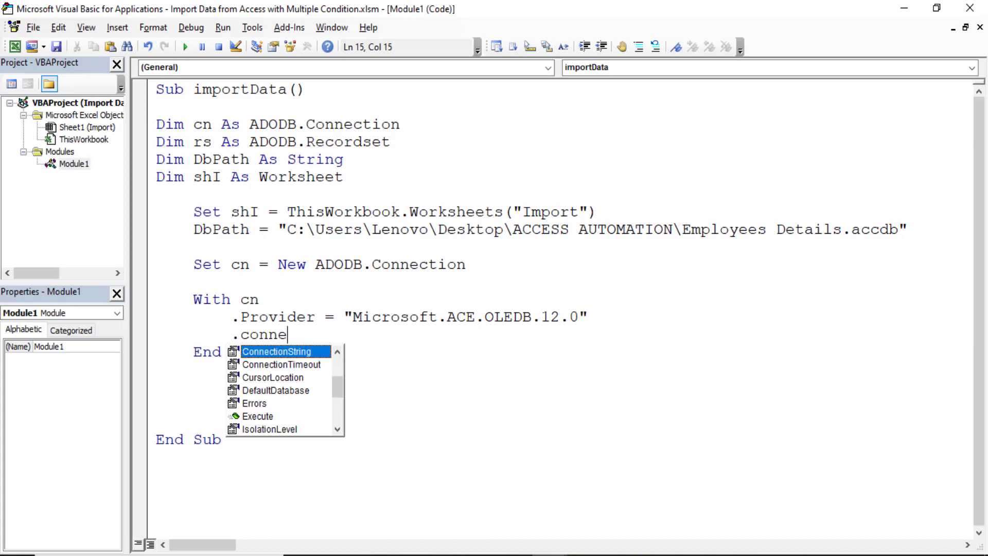
key(Tab)
text(=)
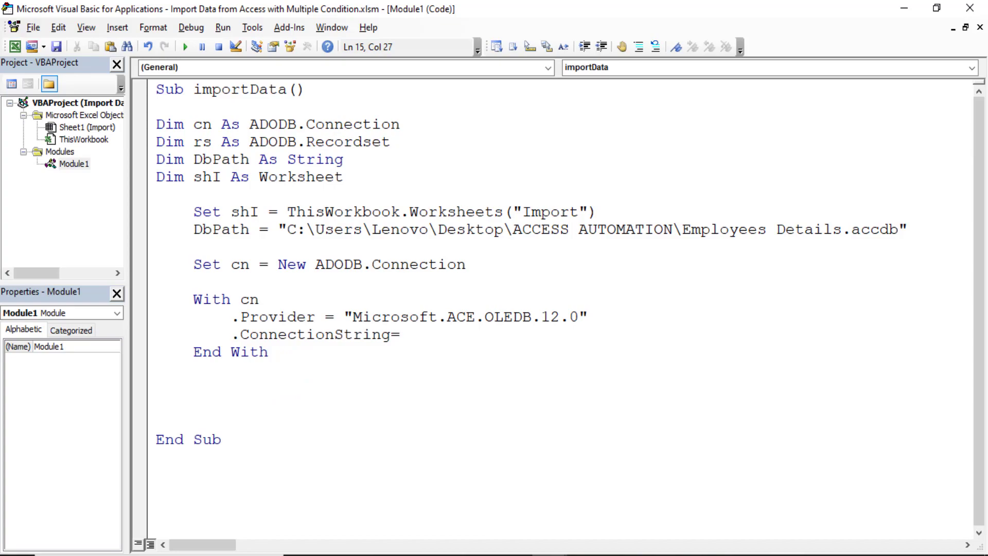
text(dbpa)
text(th)
key(Return)
text(.ope)
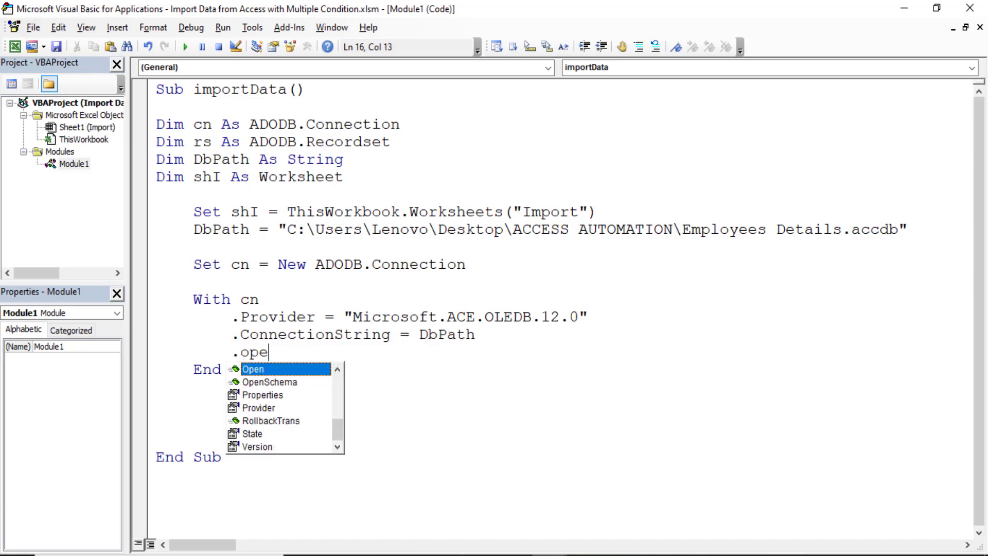
key(Tab)
click(268, 370)
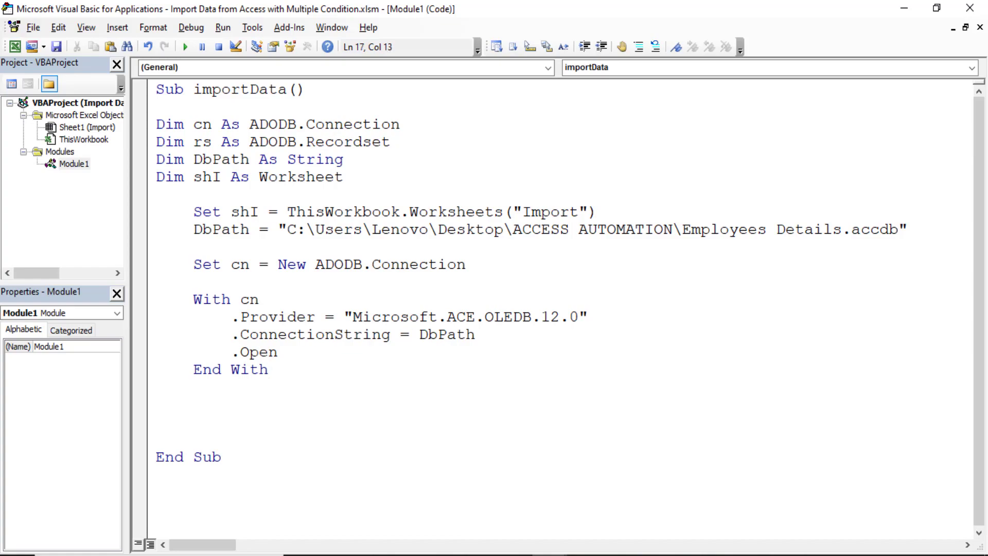
click(156, 387)
key(Return)
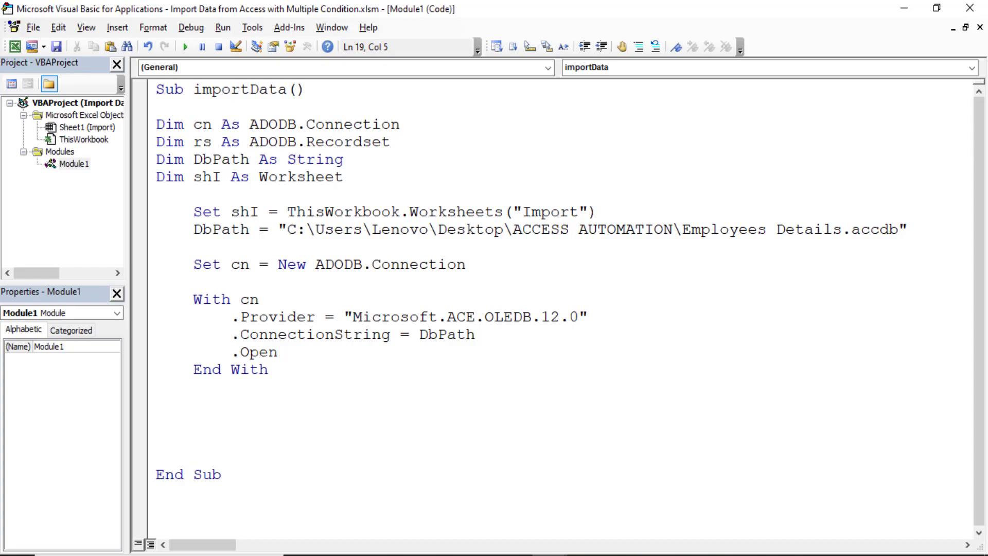
Add Set rs = New ADODB.Recordset.
text(set )
text(rs = ne)
text(w ado)
text(re)
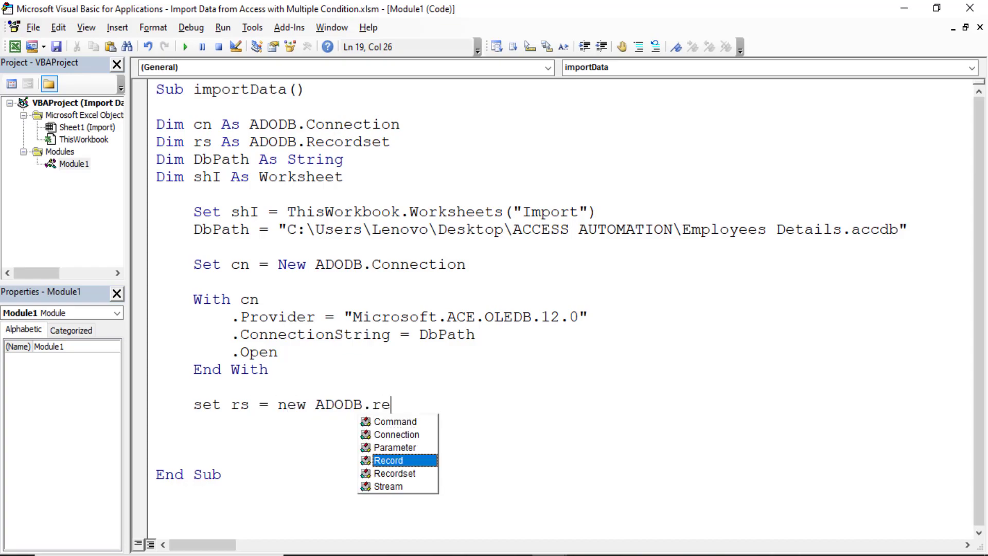
text(c)
key(Down)
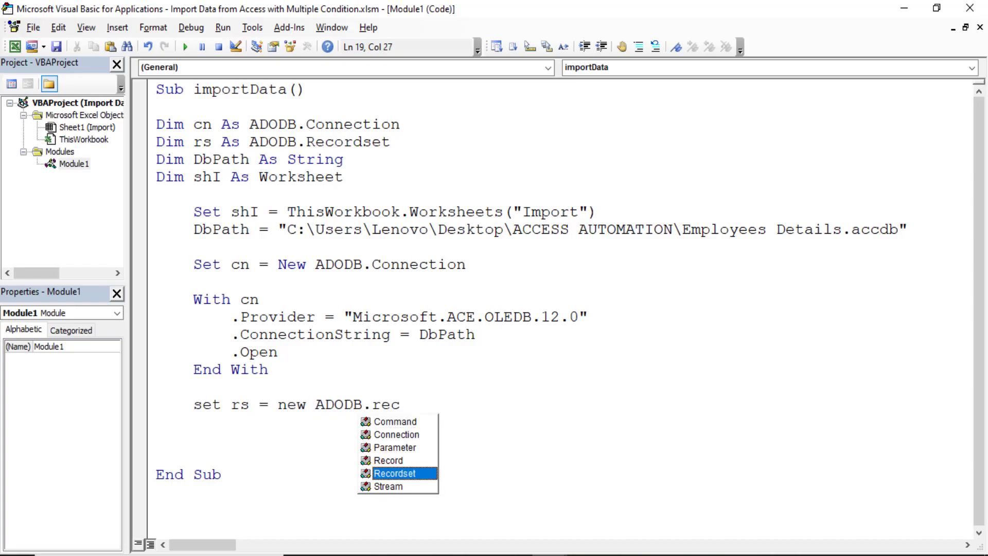
key(Return)
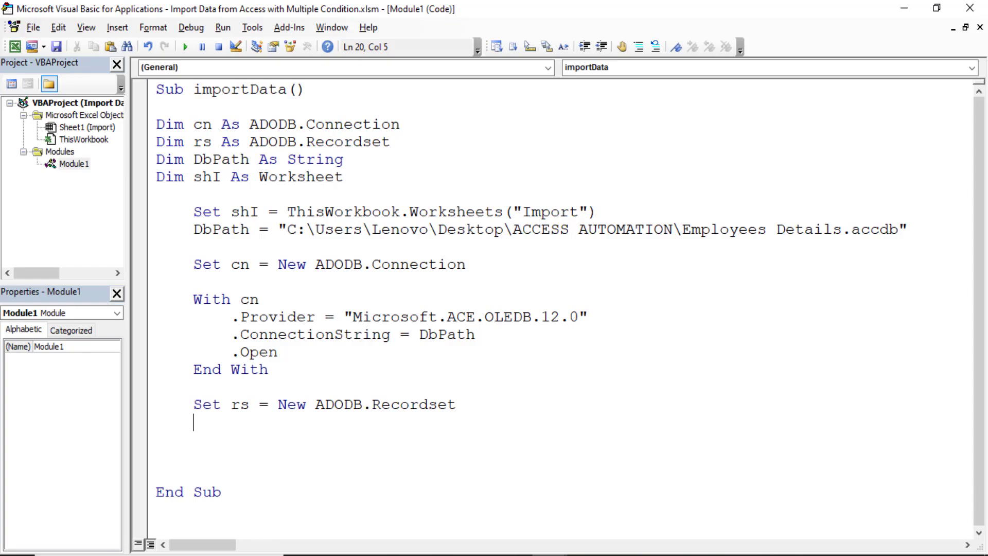
key(Return)
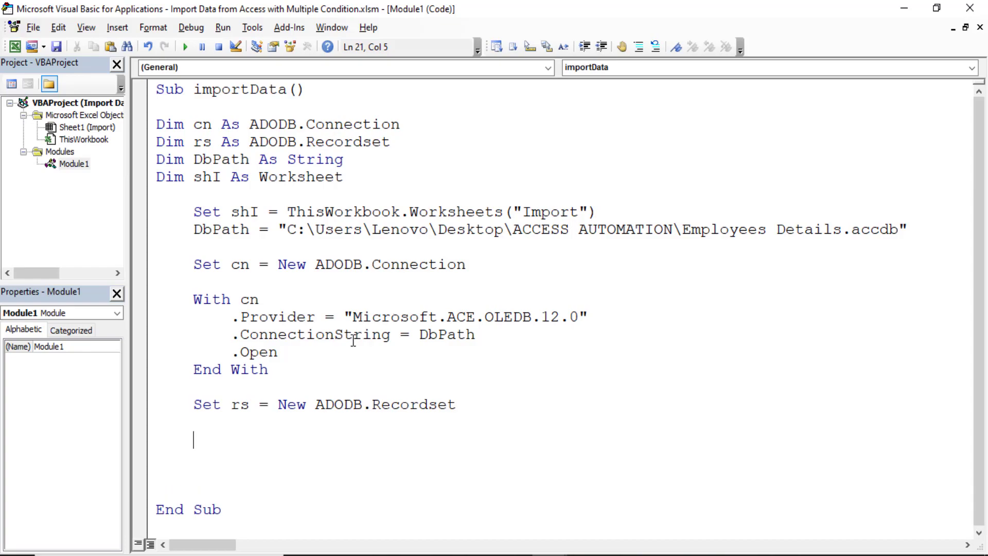
key(alt+F11)
key(alt+F11)
Open rs on the "Data" table via cn with adOpenDynamic and adLockOptimistic.
text(rs.op)
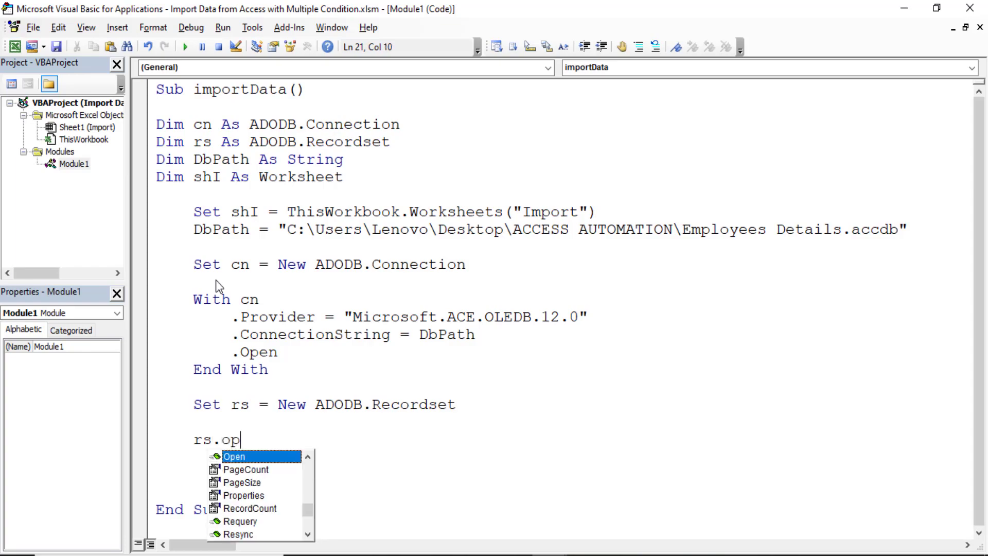
text(en)
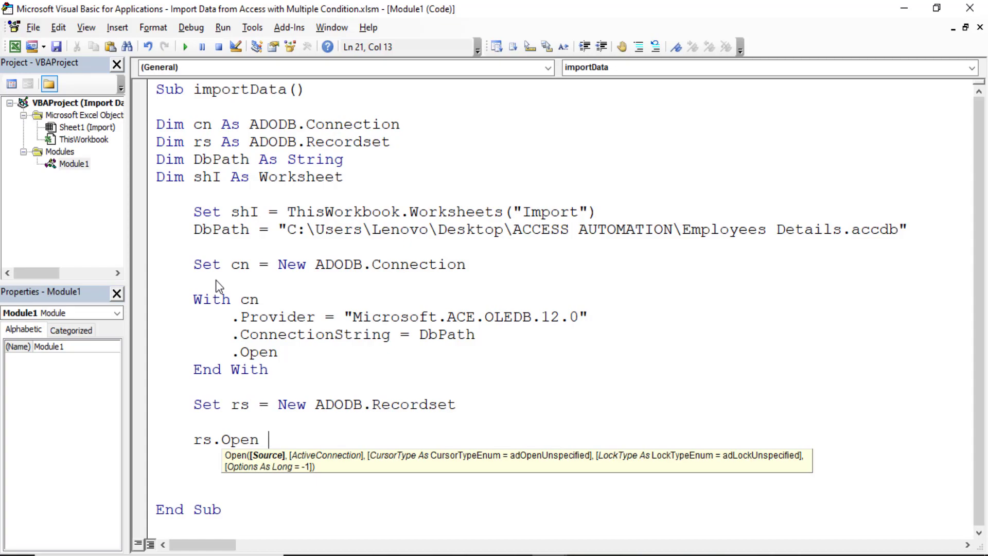
text(")
text(Data",)
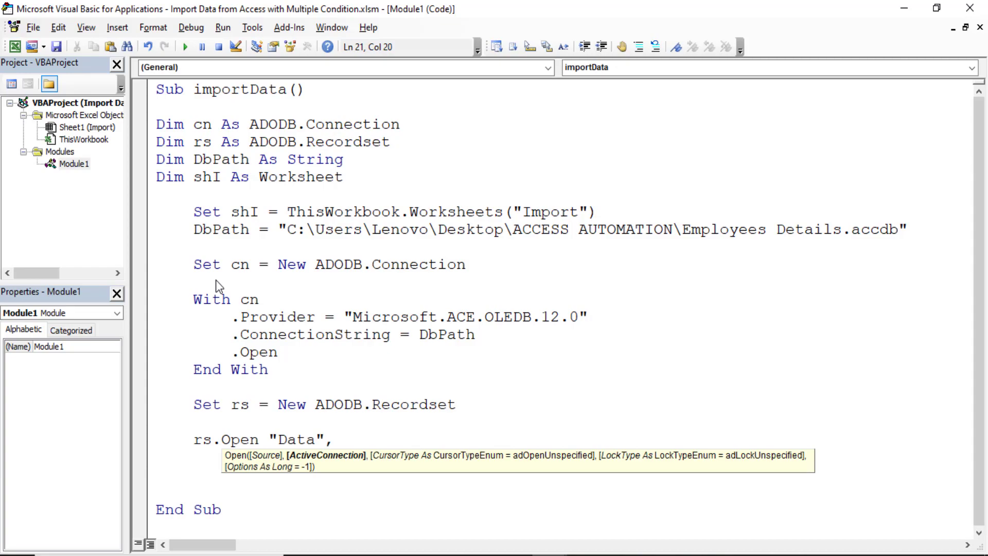
text(cn,)
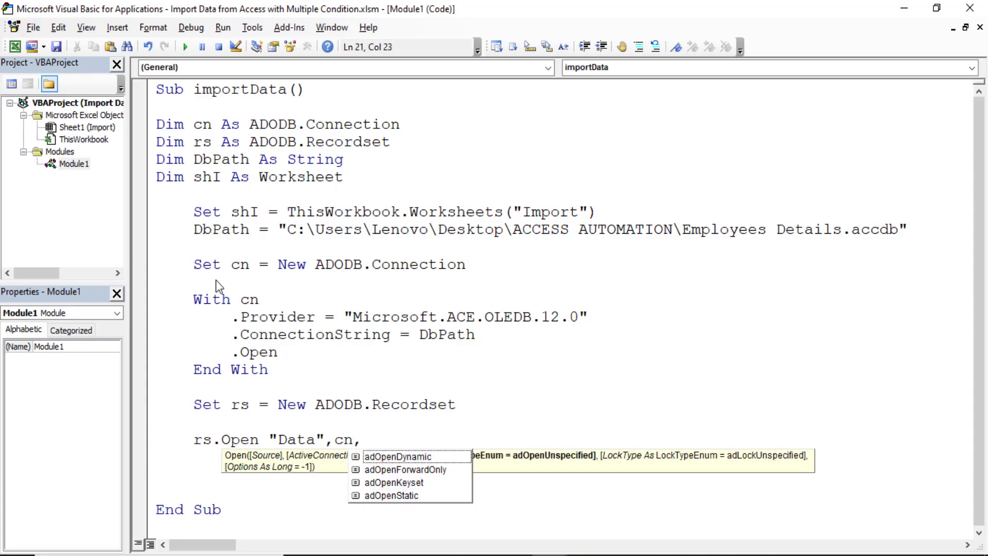
key(Tab)
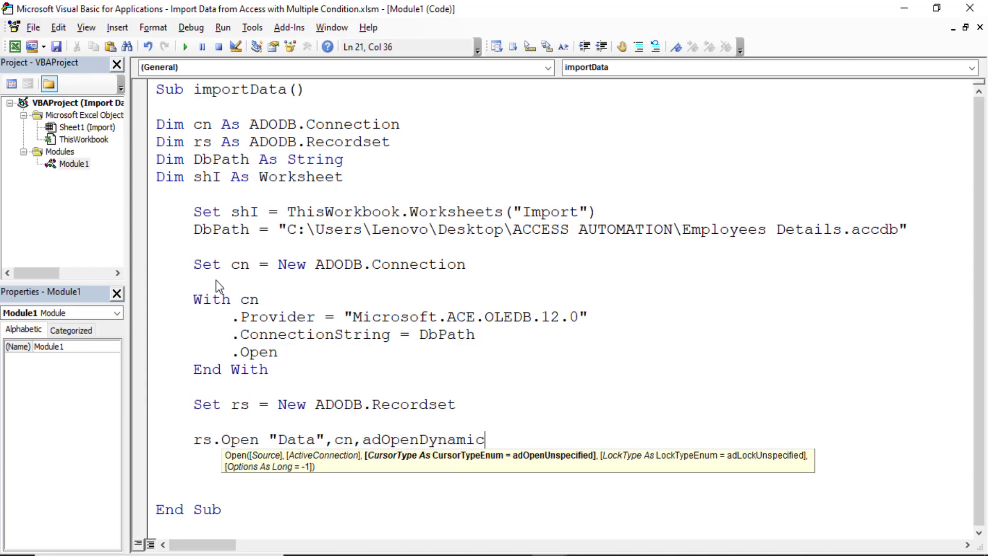
text(,)
key(Down)
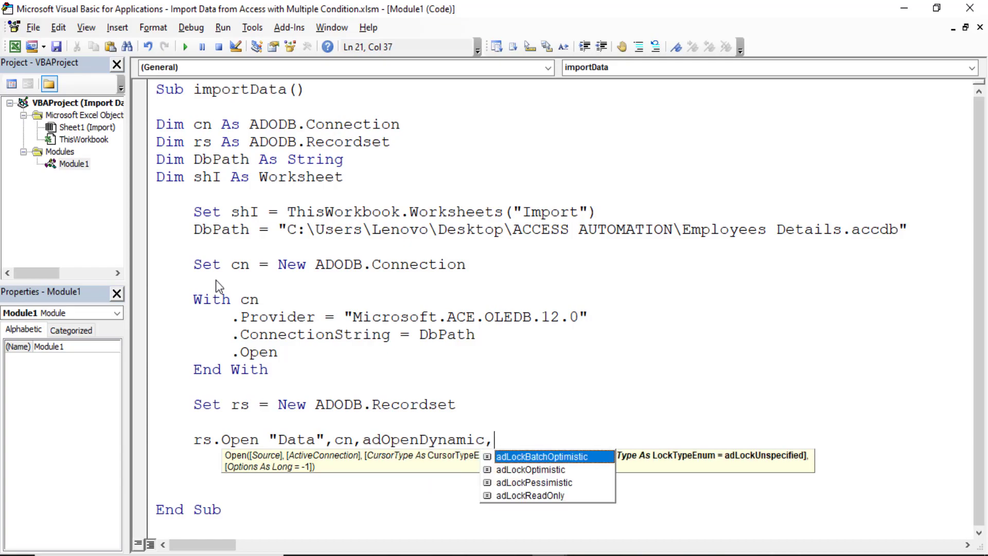
key(Tab)
key(Return)
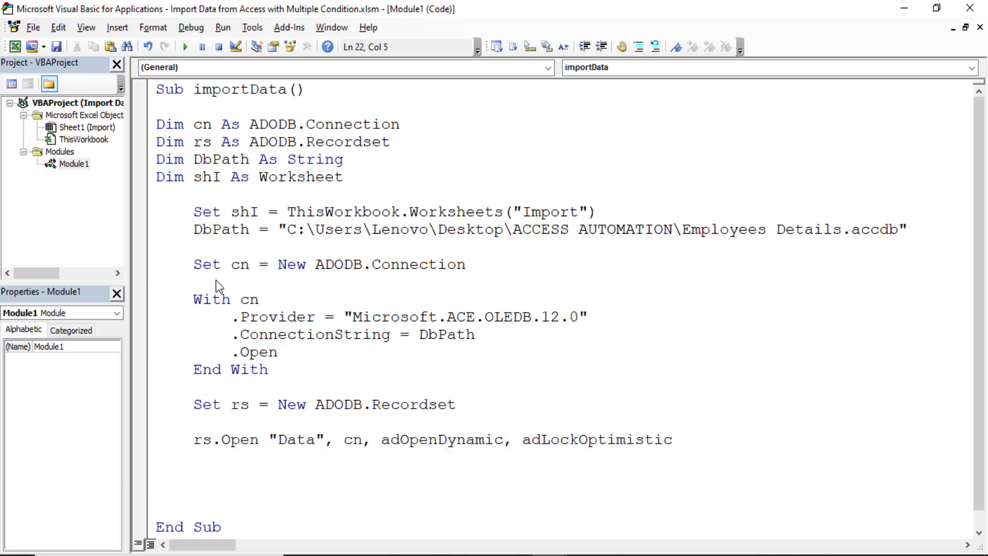
key(Return)
Add shI.Range("A1").CopyFromRecordset rs and snap the editor to the right half of the screen.
text(sh)
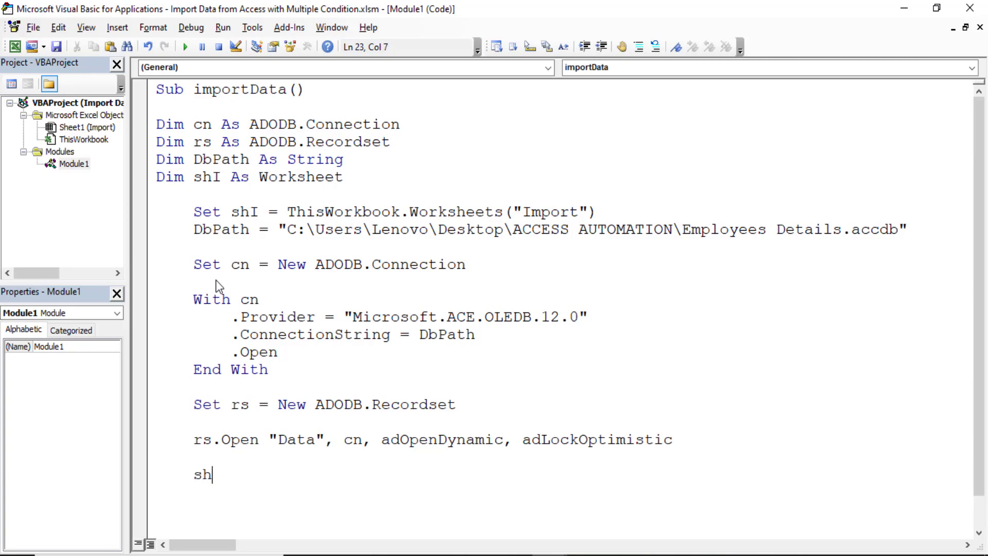
text(i.range()
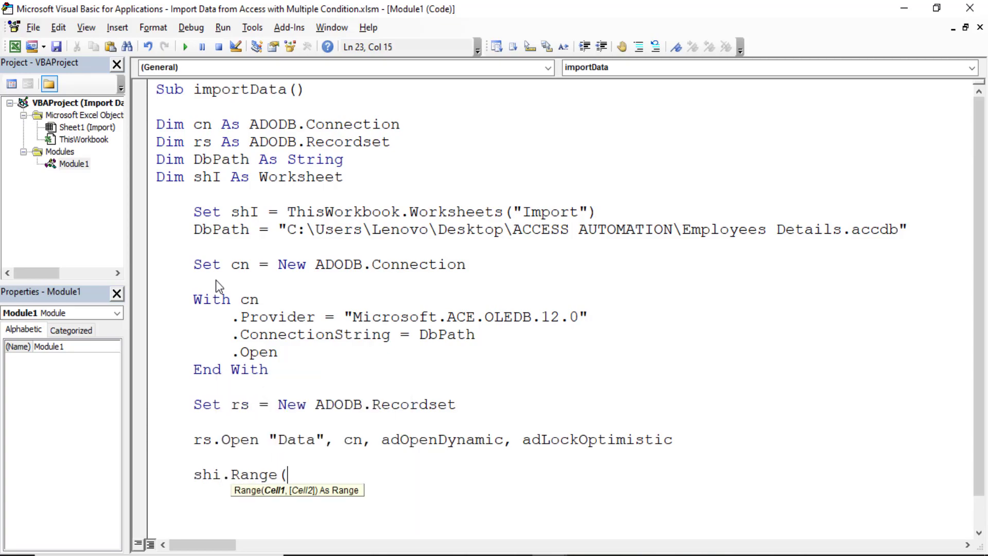
text("A1").)
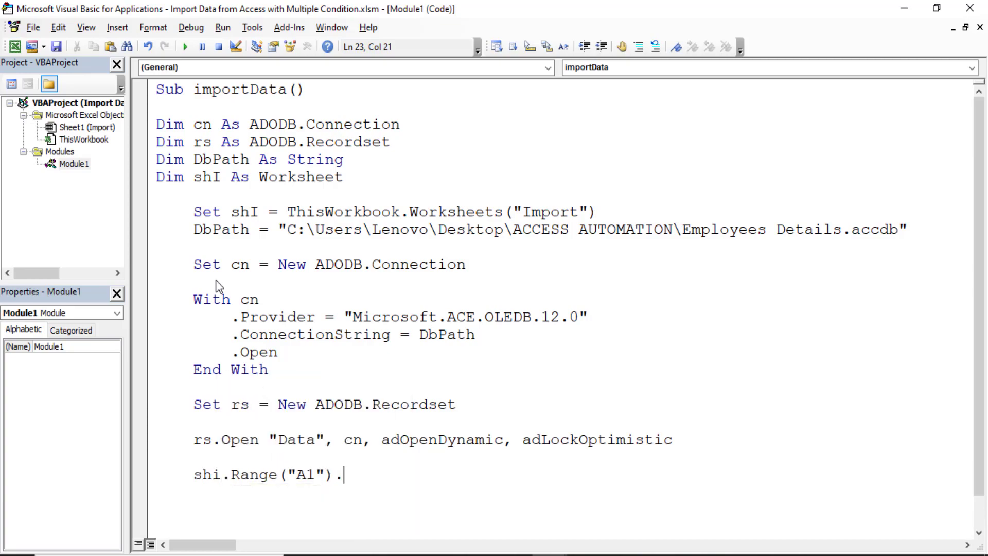
text(cop)
key(Down)
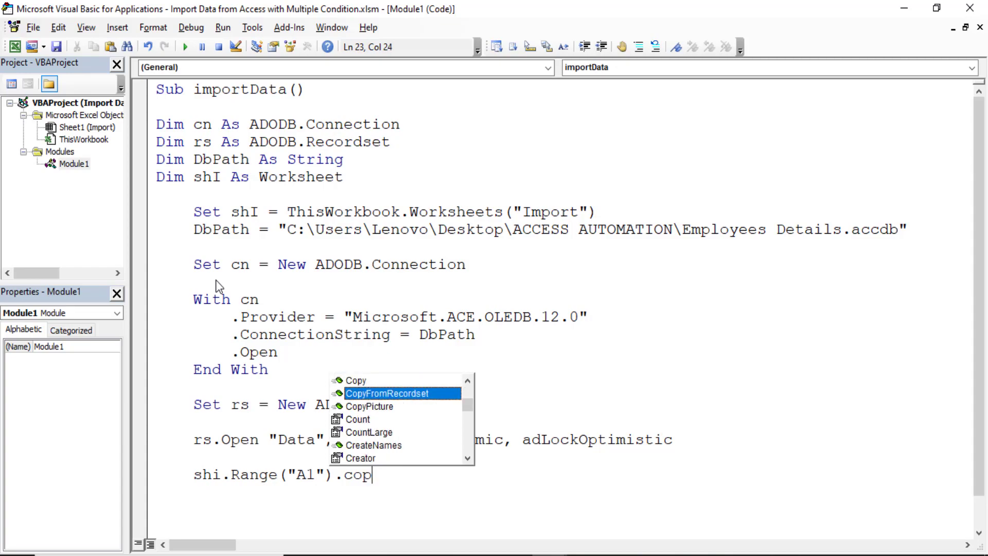
key(space)
text(rs)
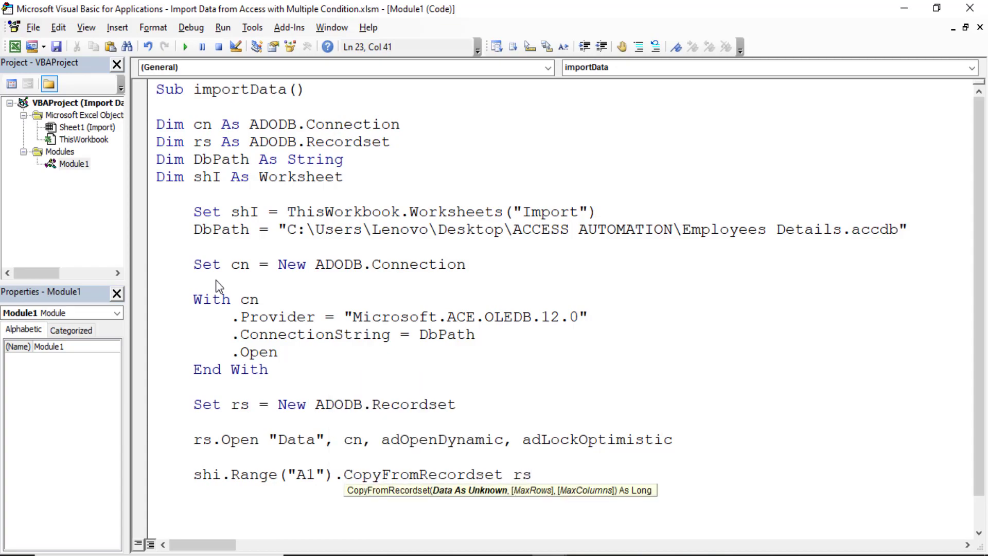
key(Return)
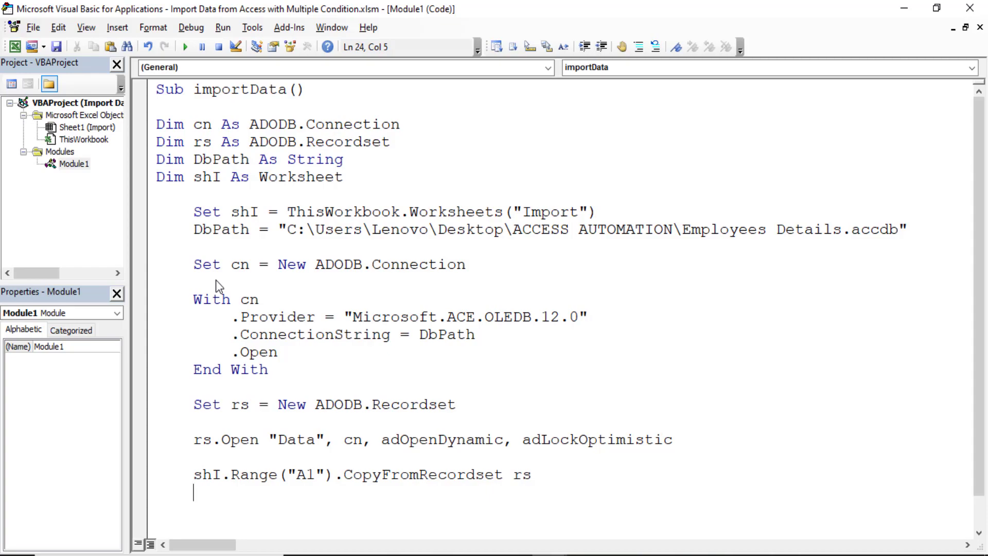
scroll(281, 379, down, 1)
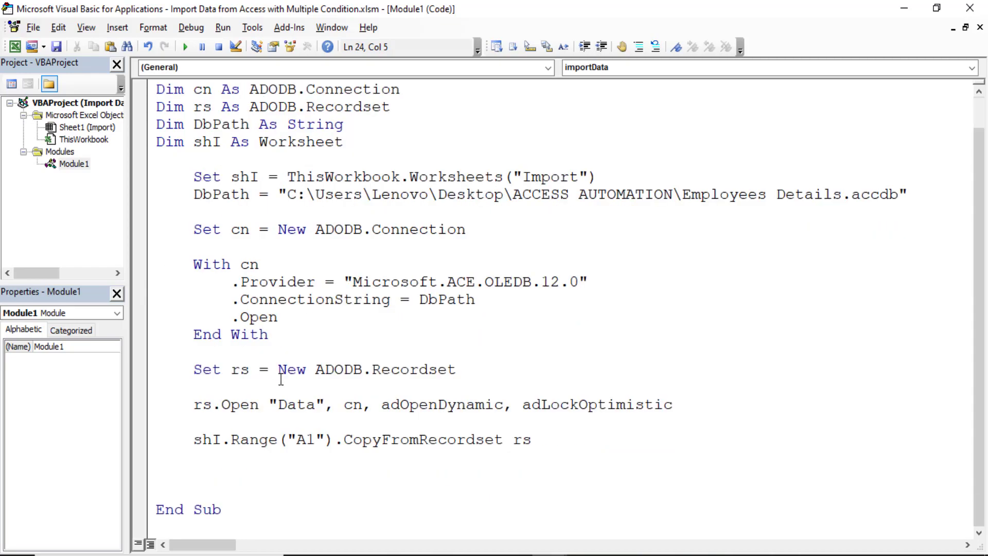
key(super+Right)
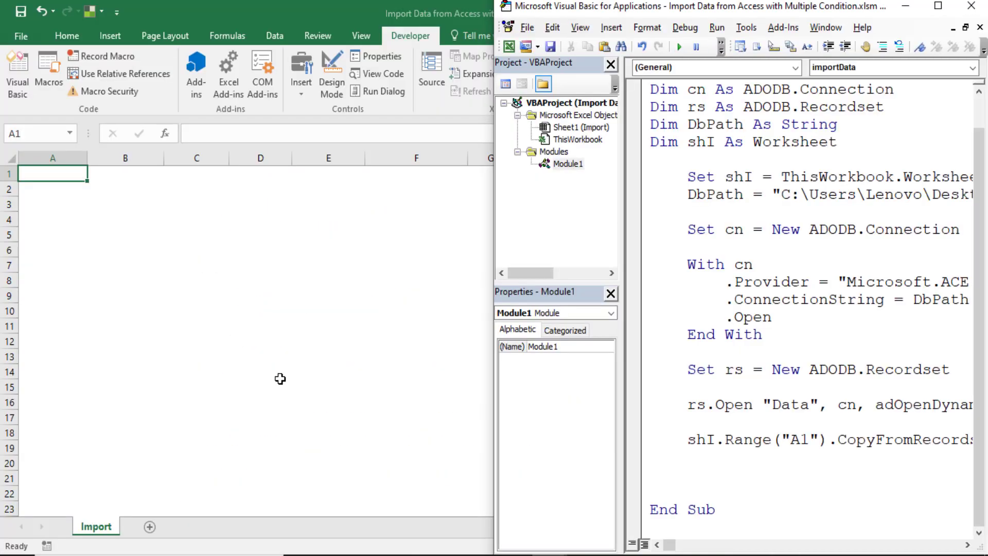
Hide the Project and Properties panes, widen the code, and break on CopyFromRecordset and End Sub.
click(728, 206)
click(610, 64)
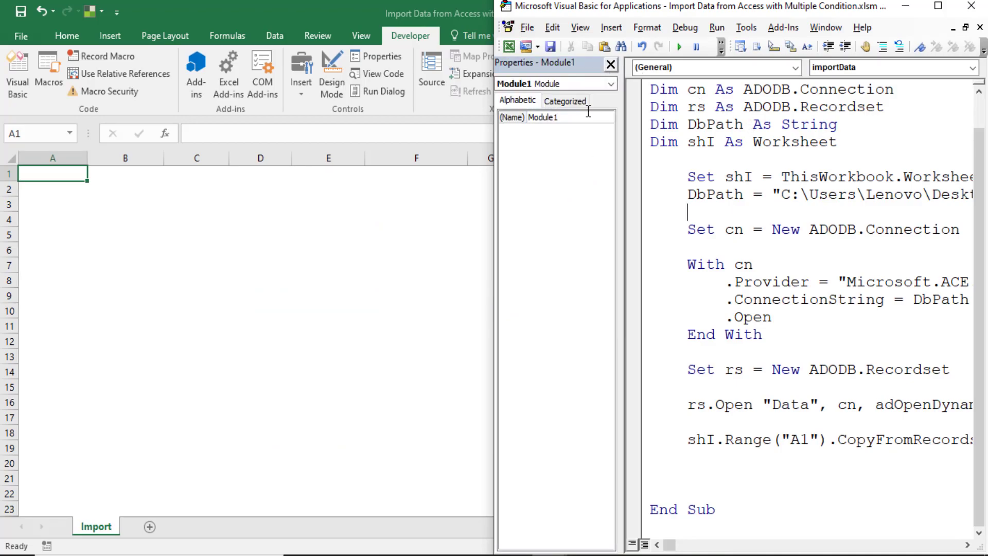
click(610, 64)
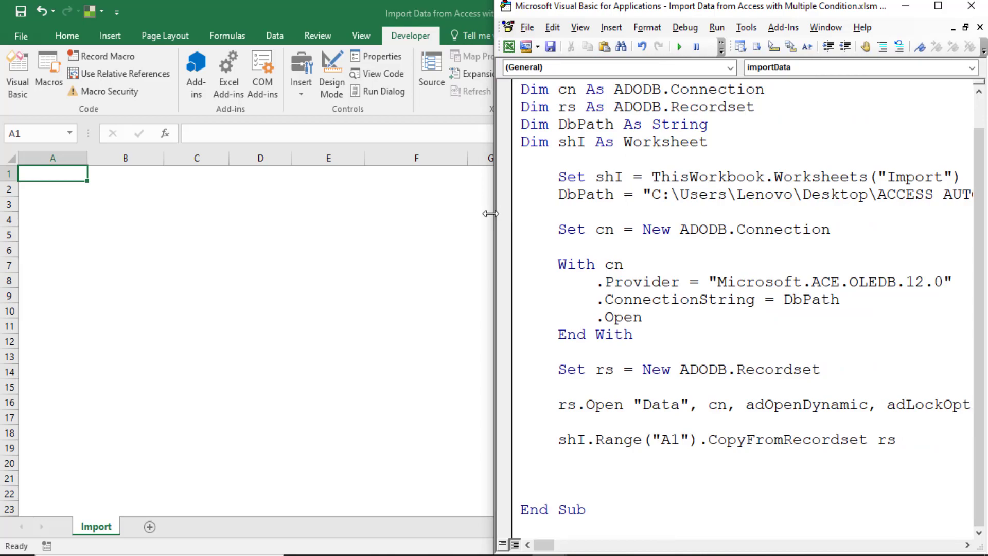
drag(492, 213, 346, 214)
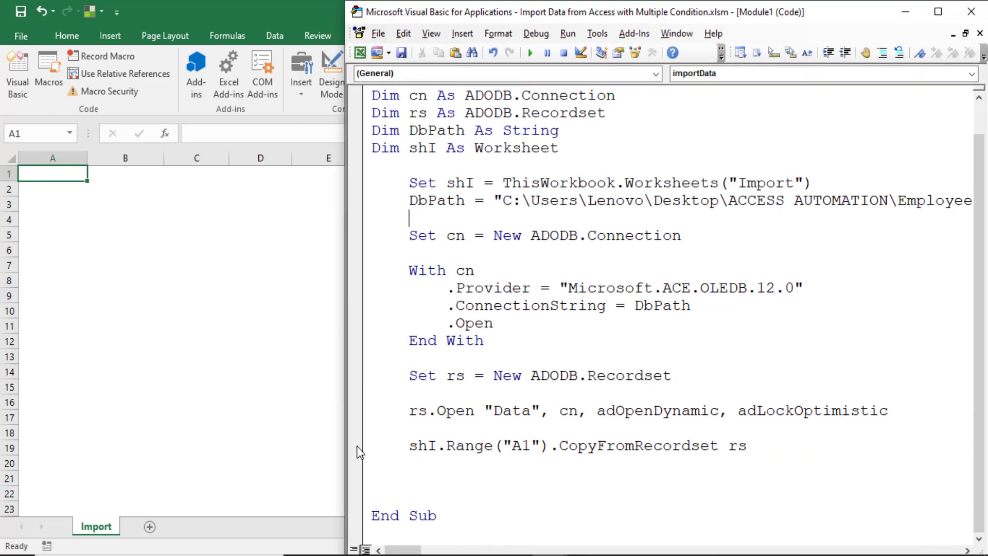
click(355, 445)
click(355, 515)
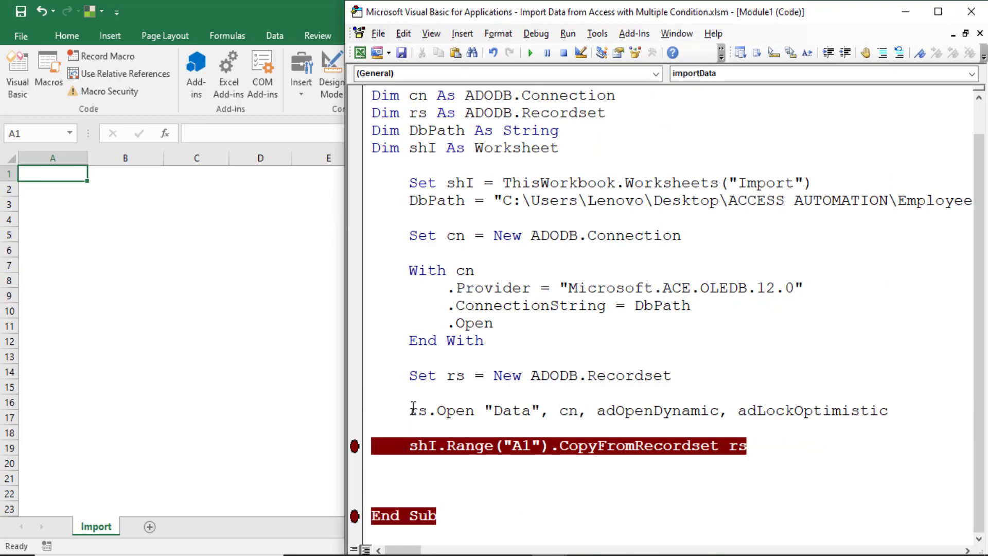
Run importData with F5 and check the imported Data rows from A1 in Excel.
key(F5)
key(F5)
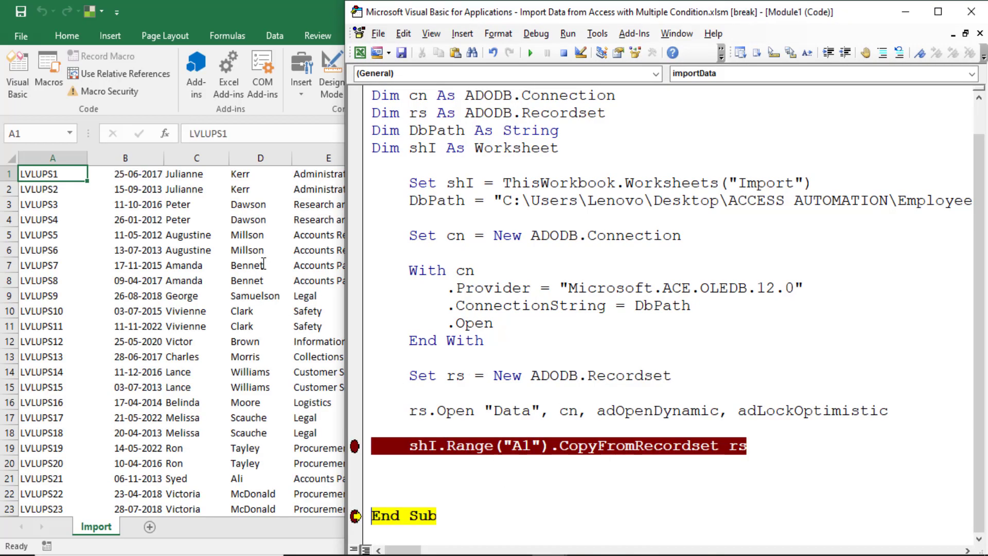
key(alt+F11)
key(Right)
key(Right)
key(Right)
key(Right)
key(Right)
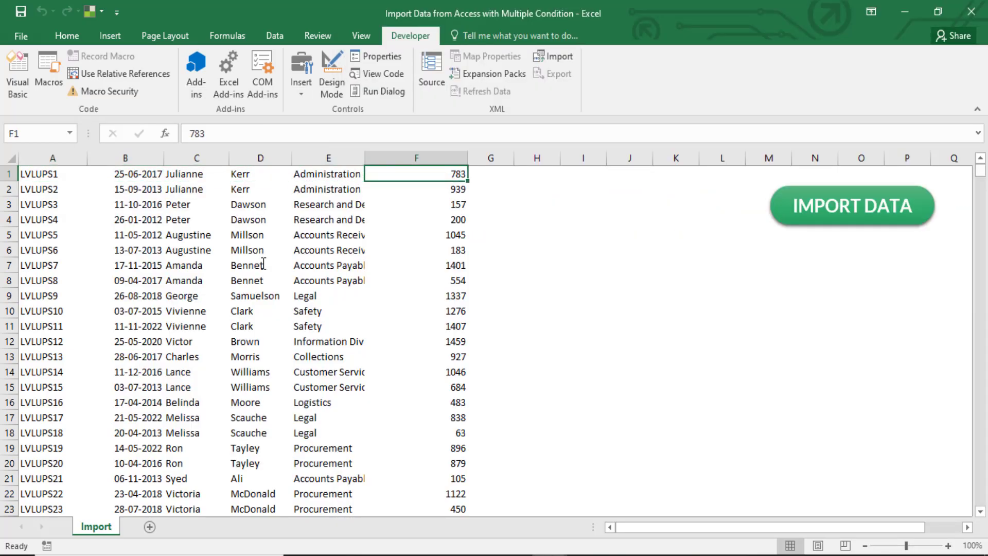
key(Left)
key(Left)
key(Left)
key(Left)
key(Left)
key(alt+F11)
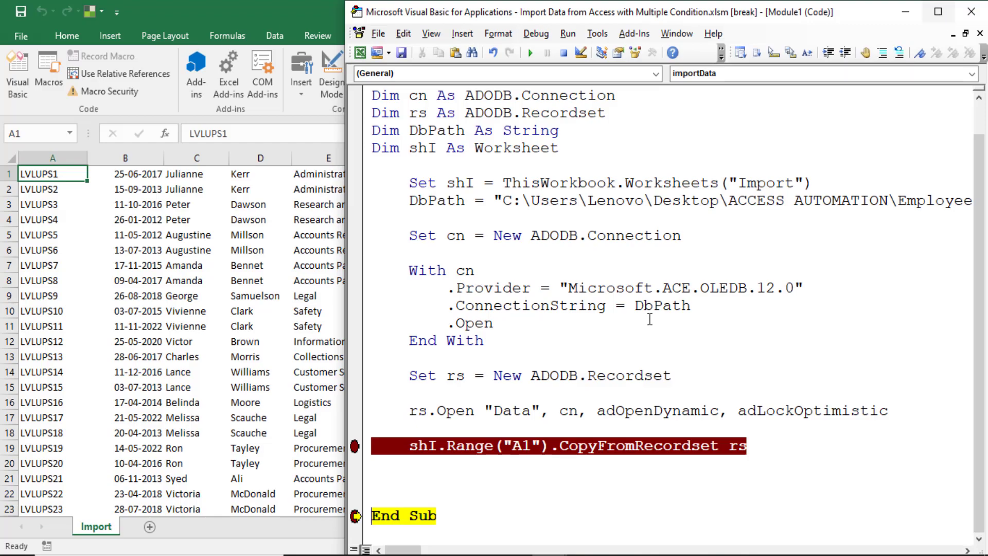
Maximize the VBA editor and return to the blank line below the declarations.
click(933, 20)
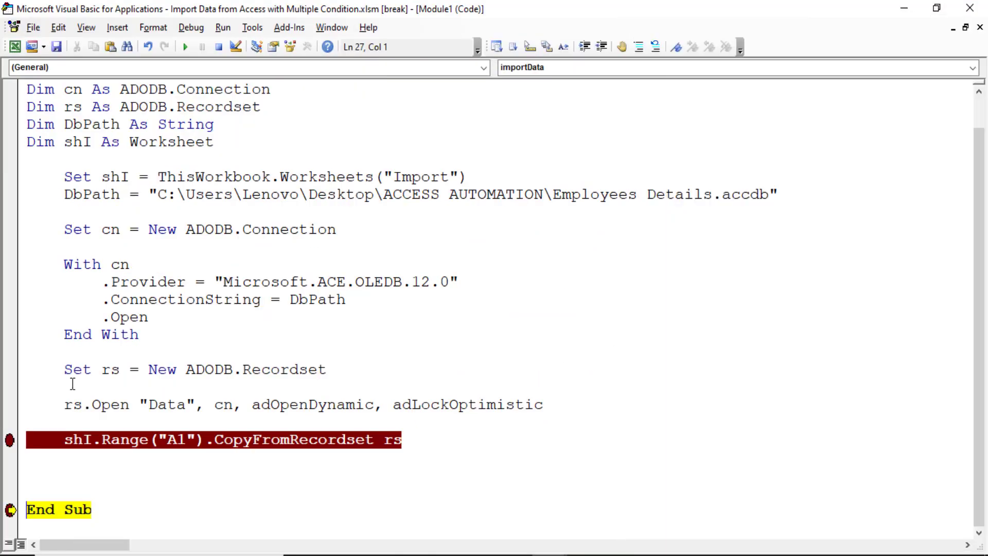
click(91, 421)
key(Up)
key(Up)
key(Up)
key(Up)
key(Up)
key(Up)
key(Up)
Declare i As Integer and open a new line above the copy statement.
text(dim i a)
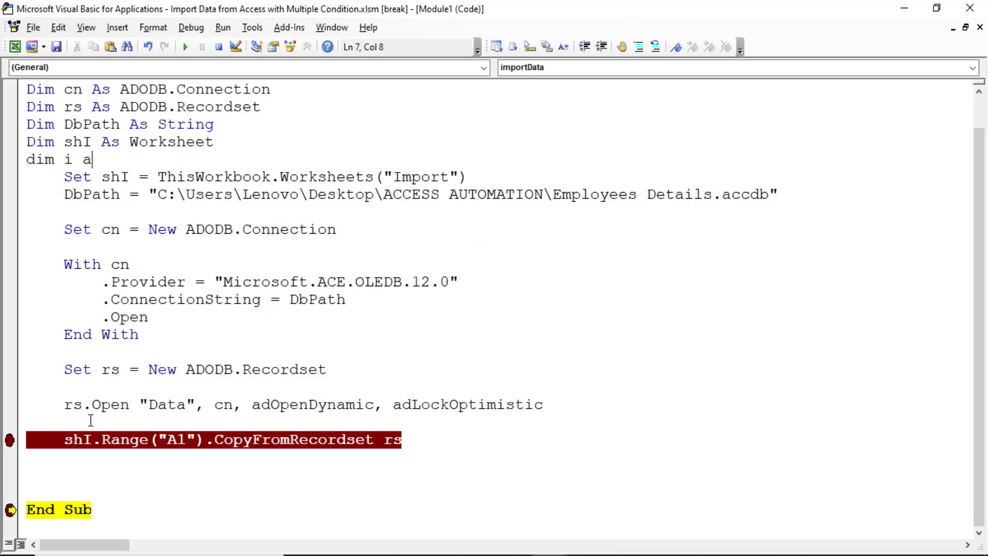
text(s inte)
key(Return)
key(Down)
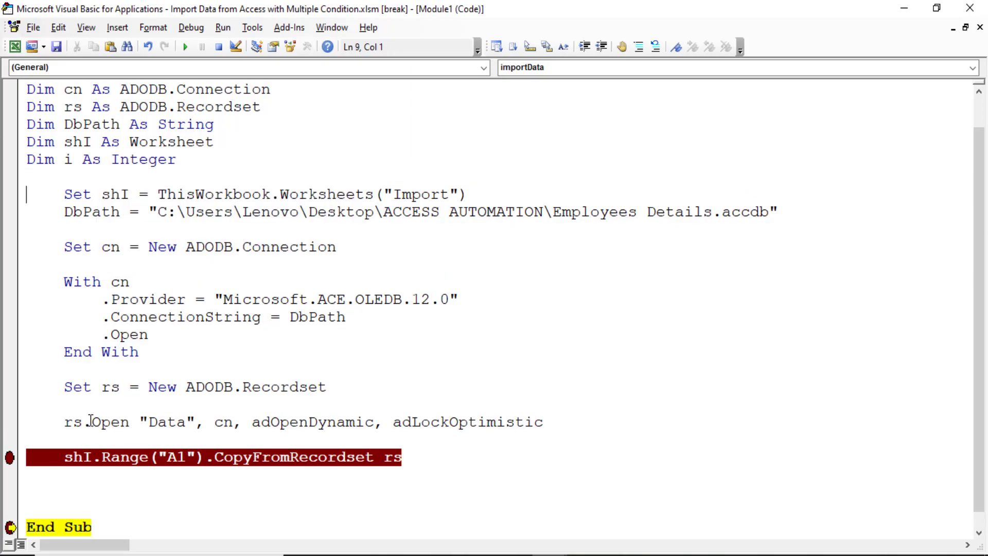
key(Down)
key(Down)
key(Down)
key(Down)
key(Down)
key(Down)
key(Down)
key(Tab)
key(Return)
Add a For loop running i from 0 to the recordset field count minus 1, closed by Next.
text(for )
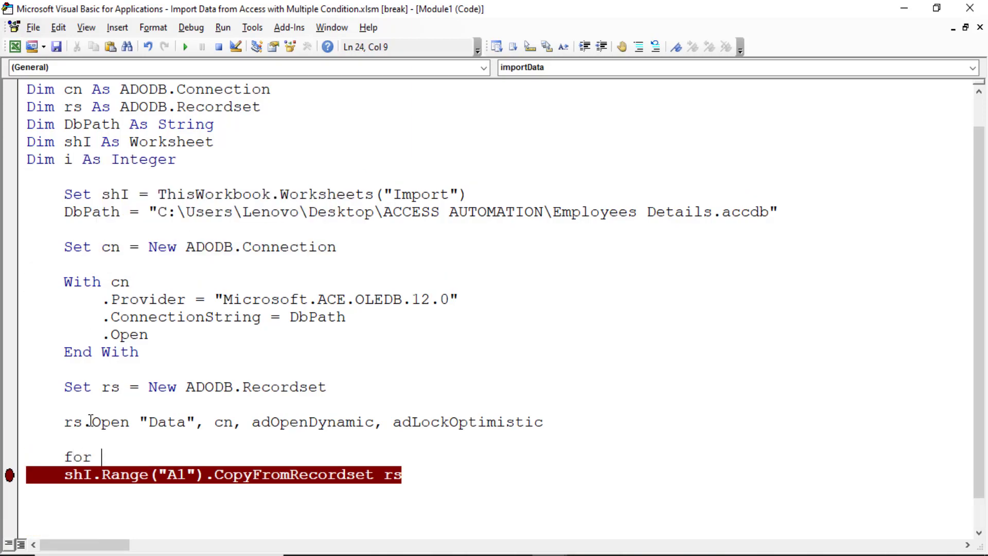
text(i = o)
key(BackSpace)
text(0 to )
text(rs.fi)
text(elds.)
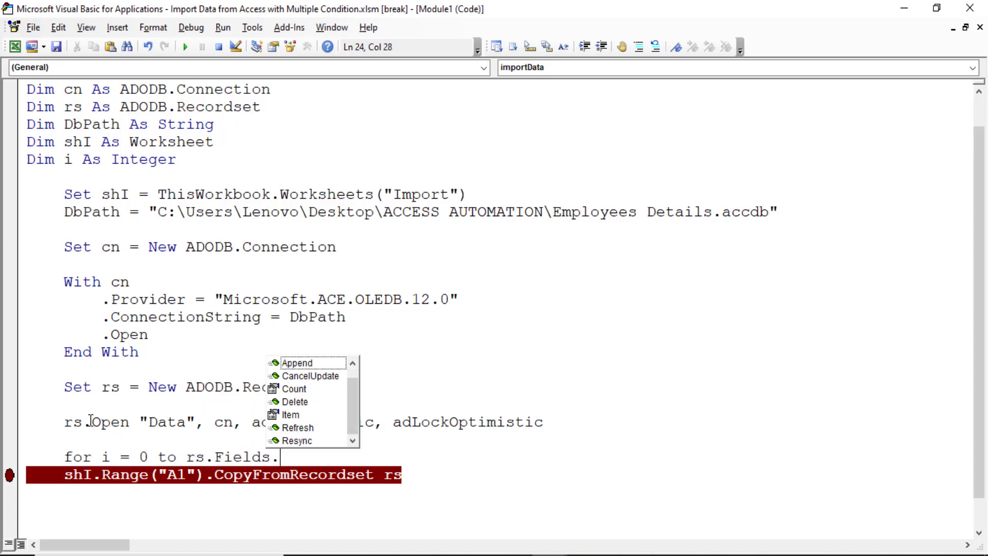
text(count-1)
key(Return)
key(Return)
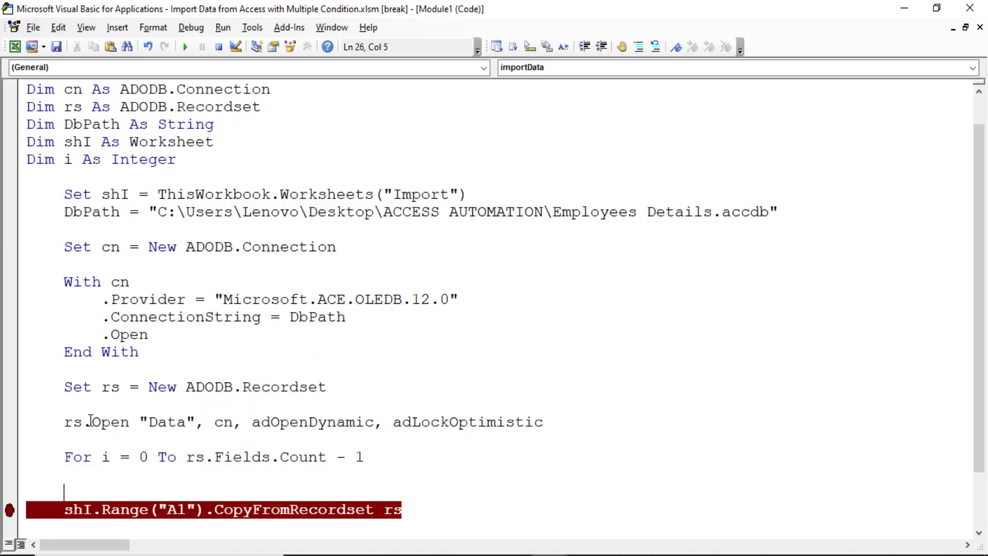
text(next)
In the loop body, write shI.Cells(1, i + 1) = rs.Fields(i).Name.
key(Up)
key(Tab)
text(shi.cells)
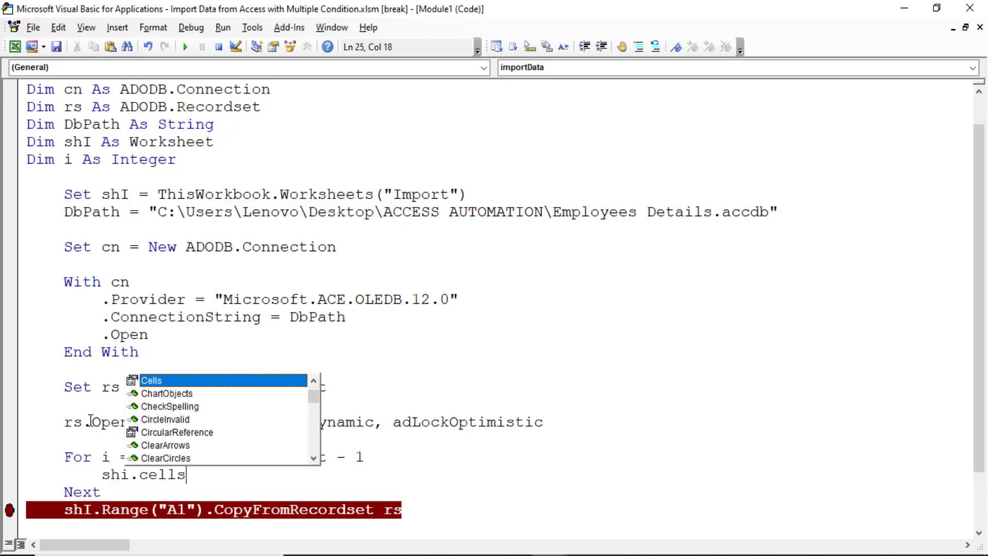
text((1,)
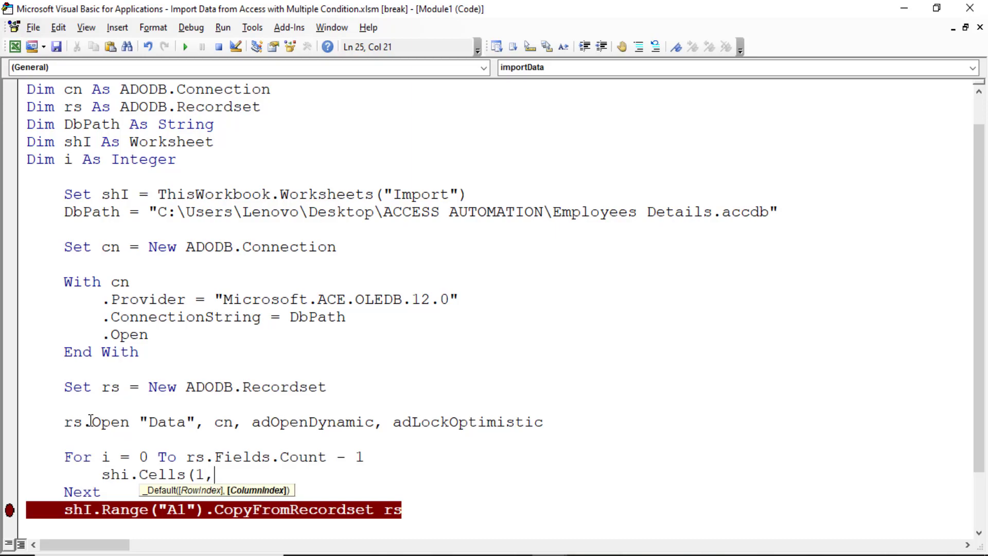
text(i)
text(+1)
text()=r)
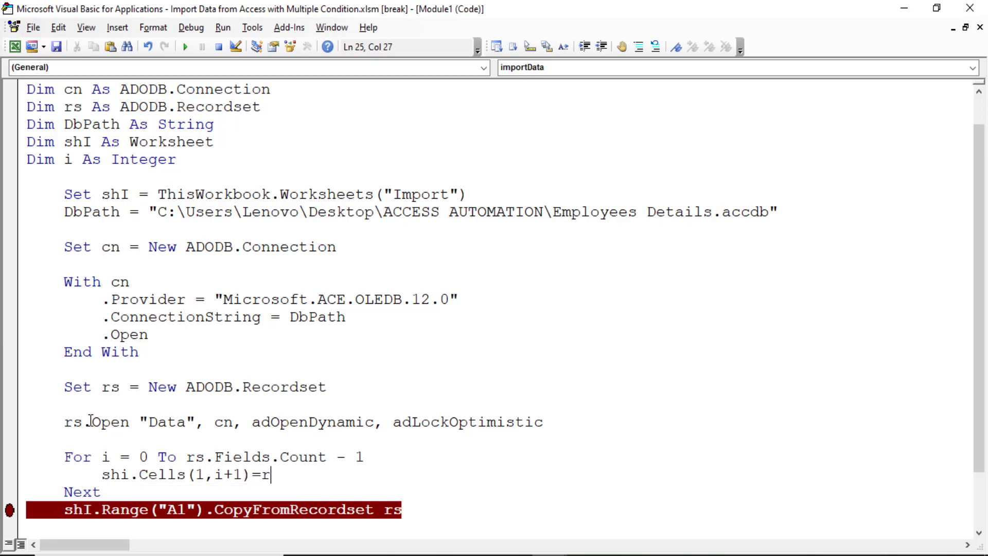
text(s.fi)
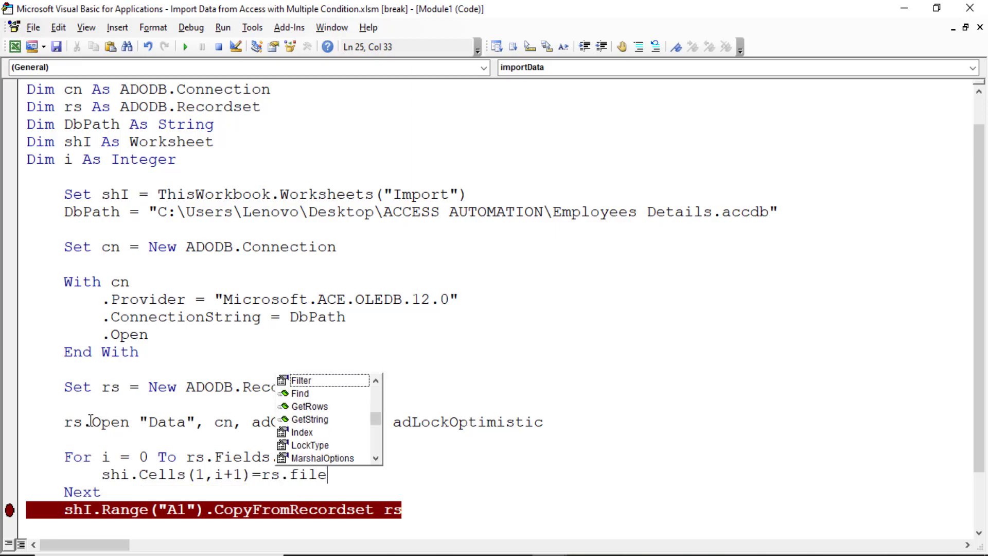
text(r)
key(BackSpace)
text(e(i)
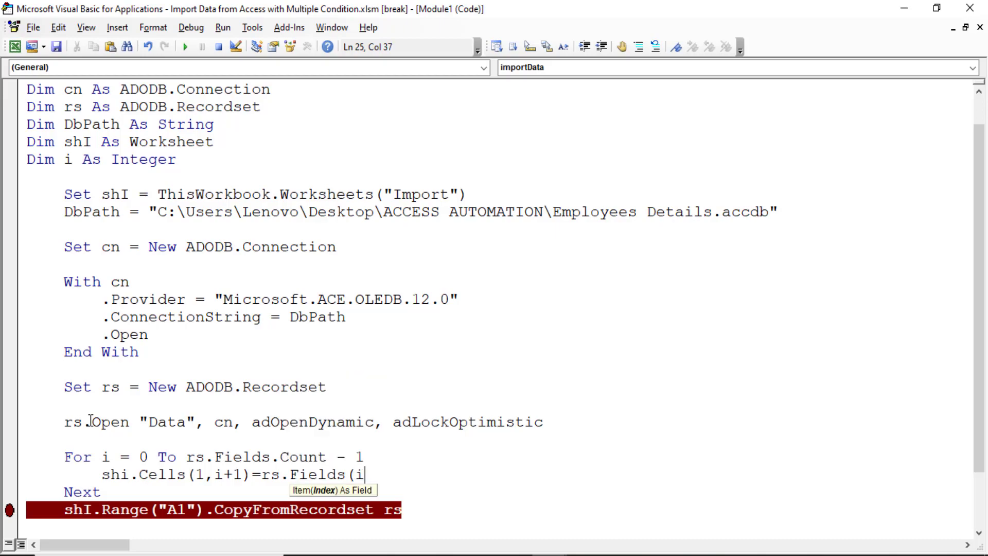
text().name)
key(Tab)
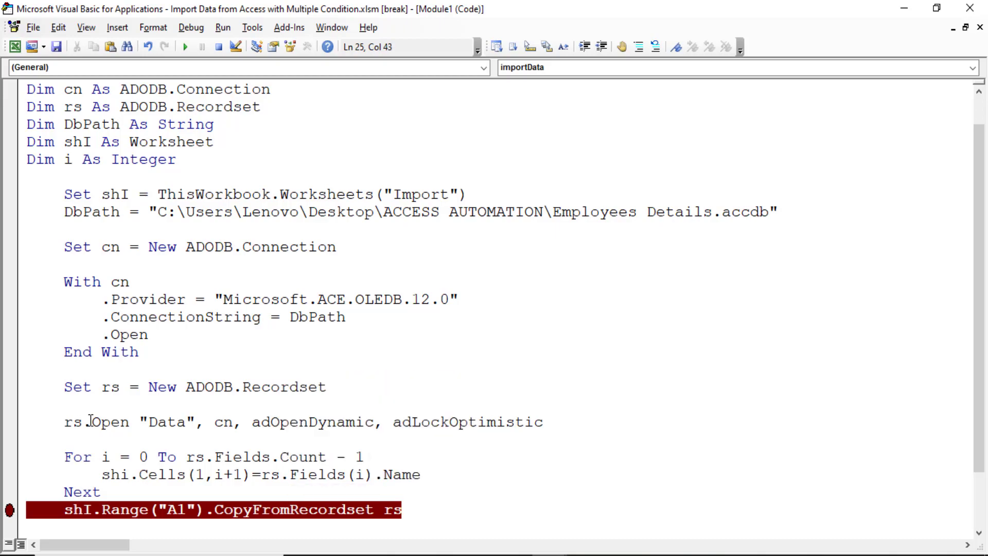
key(Down)
key(Down)
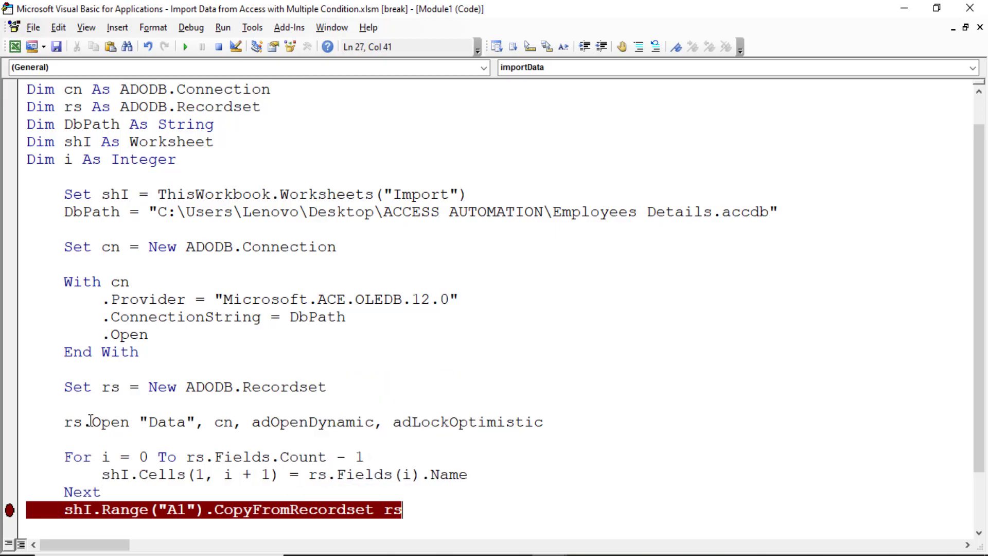
key(Up)
key(Return)
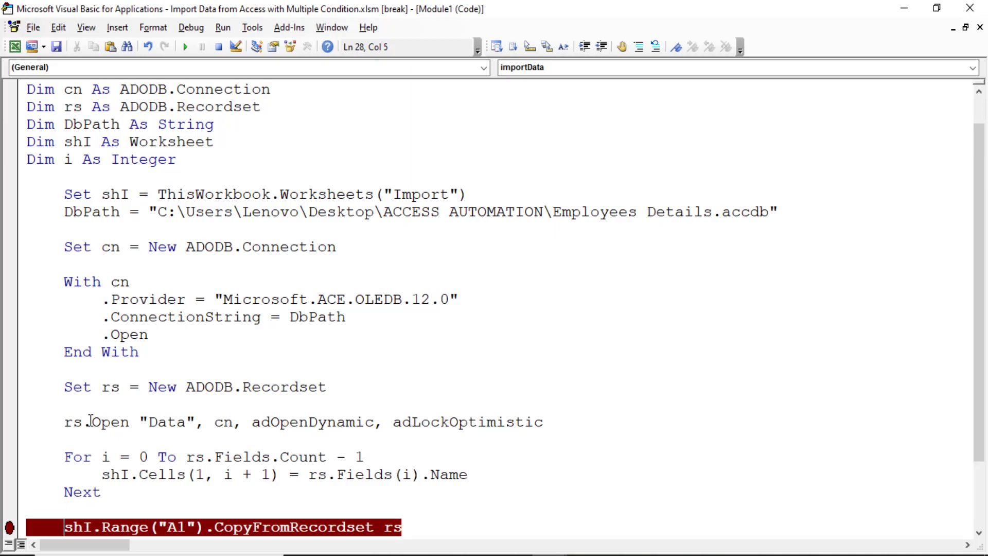
Change the CopyFromRecordset target cell from A1 to A2.
key(Right)
key(Right)
key(Right)
key(Right)
key(Right)
key(Right)
key(Right)
key(shift+Left)
text(2)
key(Down)
key(Down)
key(Down)
key(Down)
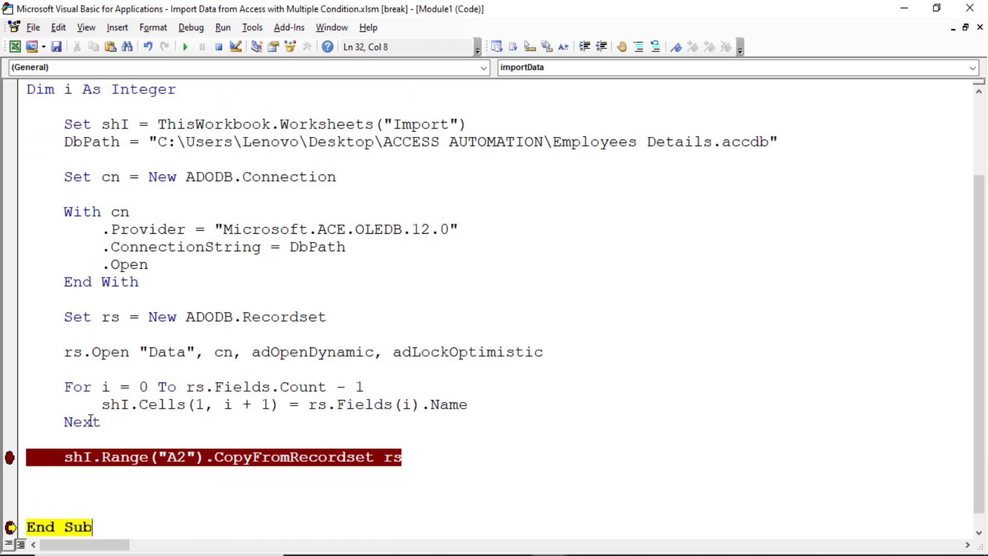
key(Up)
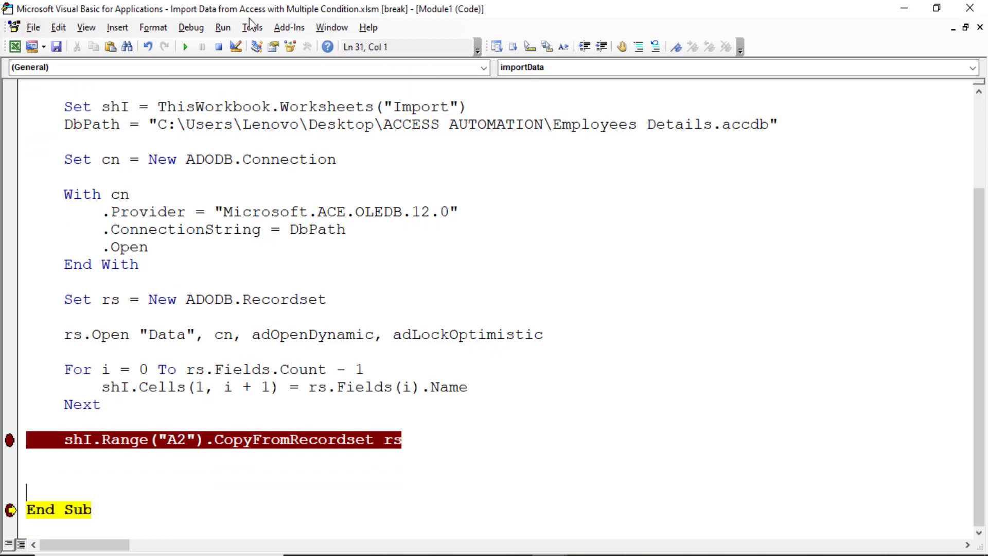
Reset the macro and add shI.Range("A:F").Clear on a new line below the DbPath line.
click(220, 47)
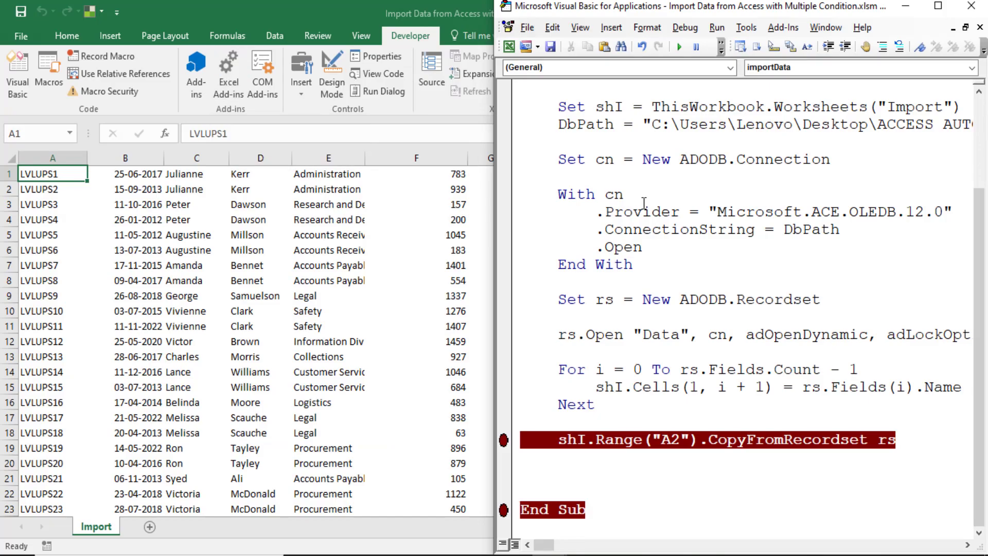
click(643, 200)
scroll(600, 291, up, 2)
scroll(600, 290, up, 1)
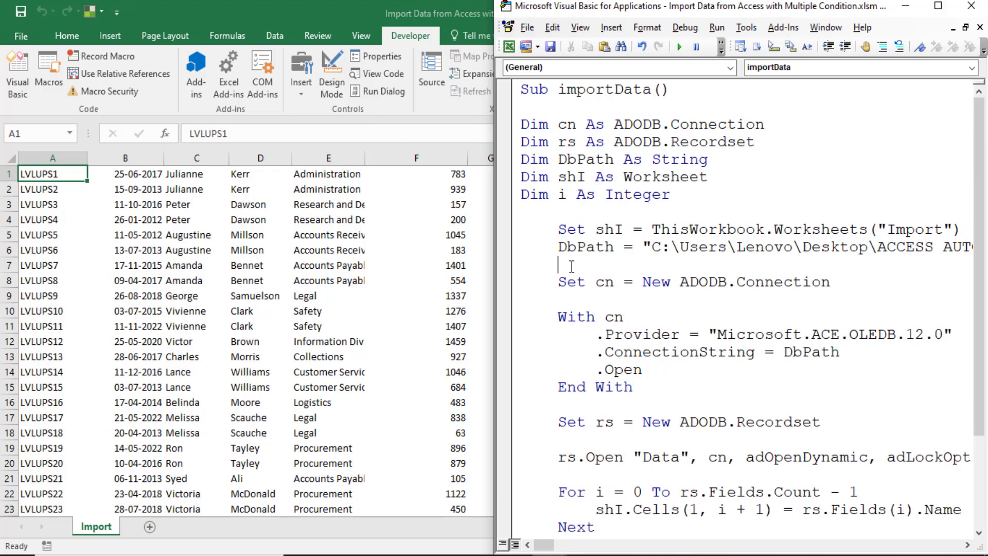
click(572, 266)
key(Return)
text(shi)
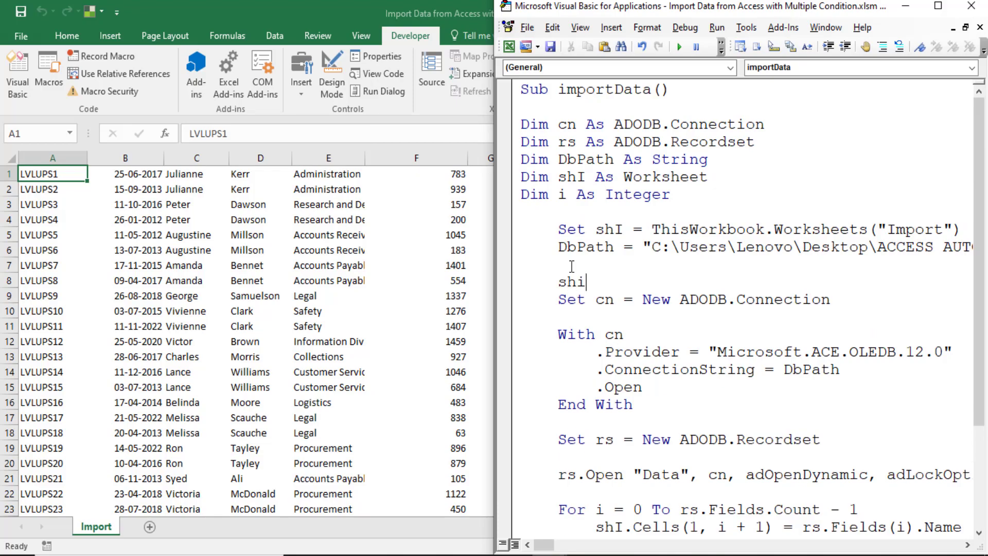
text(.range("A)
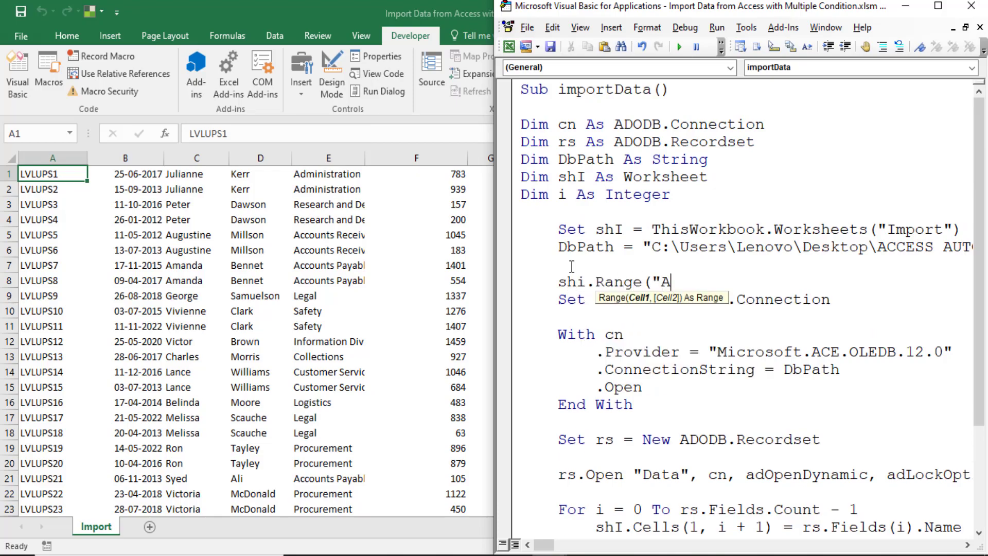
text(:F")
text().cle)
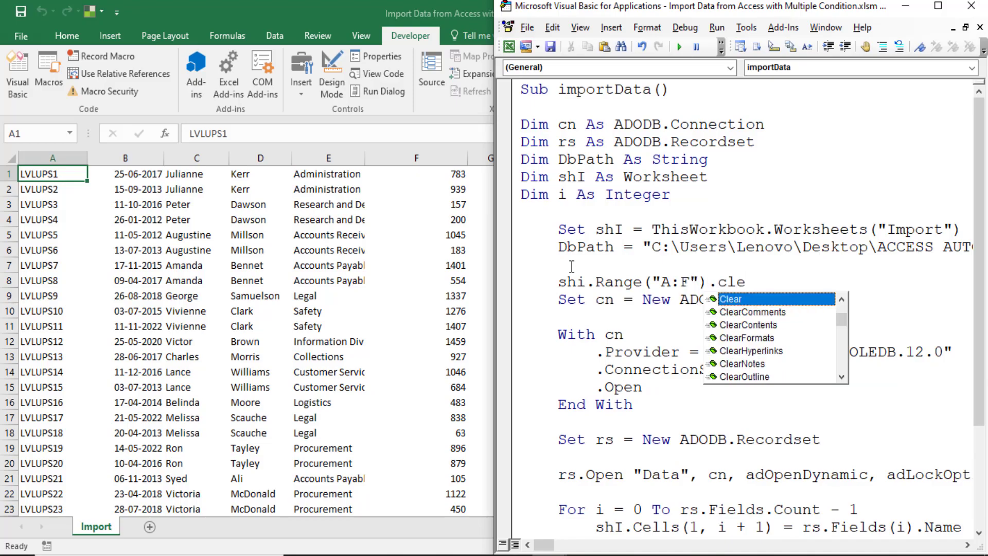
key(Tab)
key(Return)
Start stepping through the macro with F8 into the connection block.
scroll(725, 280, down, 1)
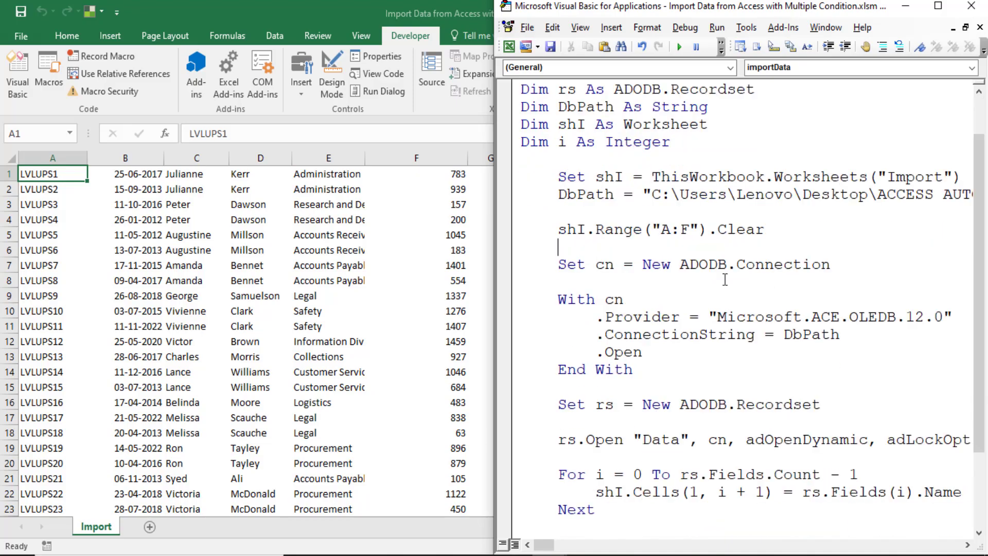
scroll(725, 279, down, 2)
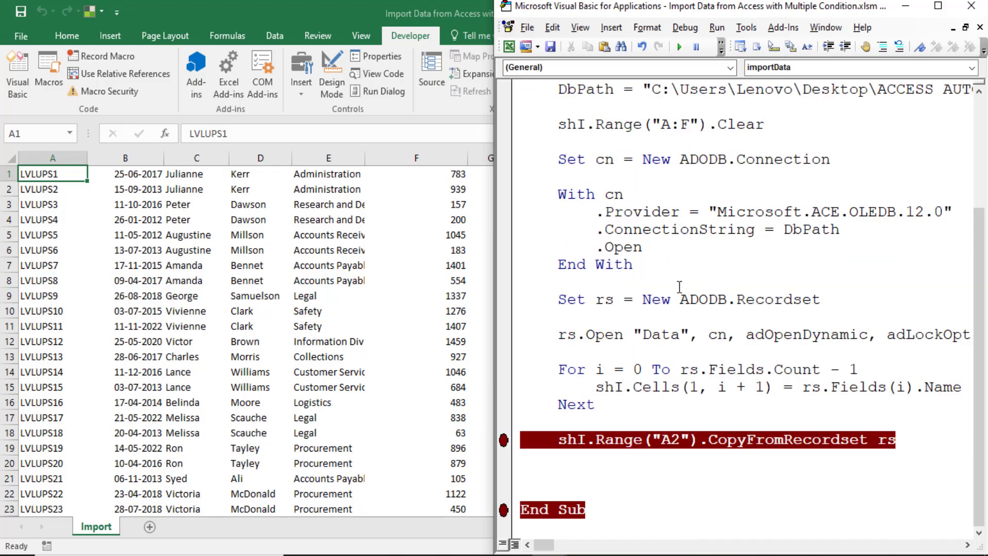
key(F8)
key(F8)
key(F8)
key(F8)
key(F8)
key(F8)
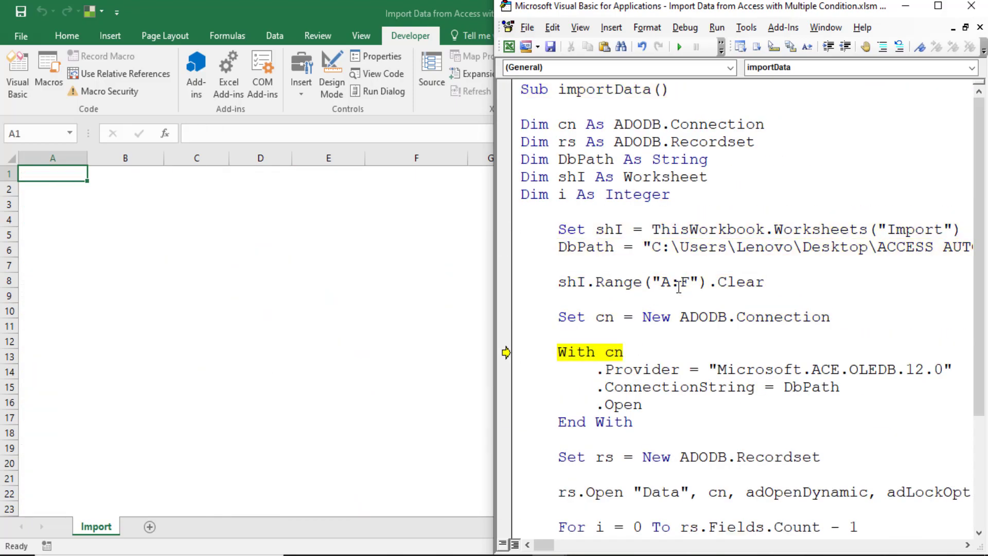
Step through connection, recordset and header loop, then run to the end, filling row 1 headers and data rows.
key(F8)
key(F8)
key(F8)
key(F8)
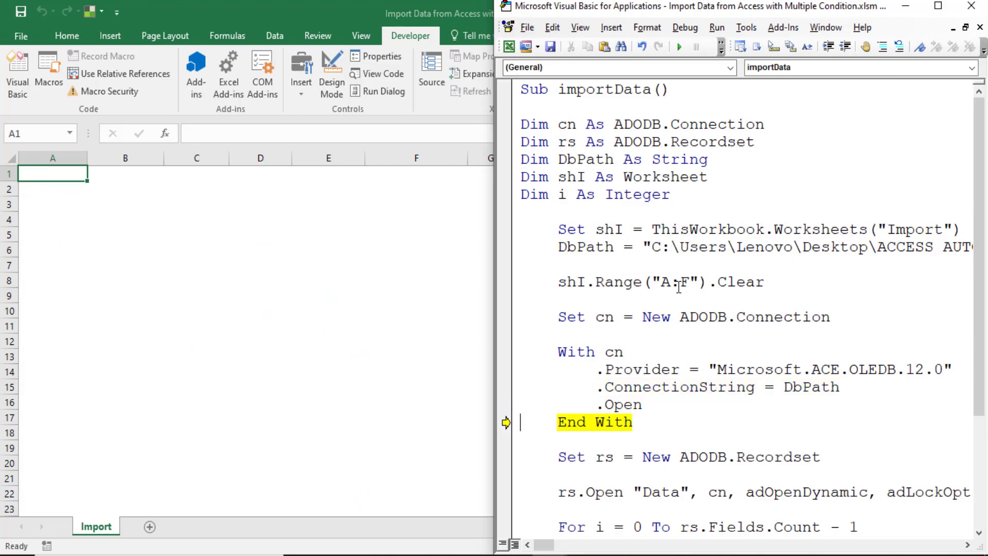
scroll(678, 286, down, 2)
key(F8)
key(F8)
key(F8)
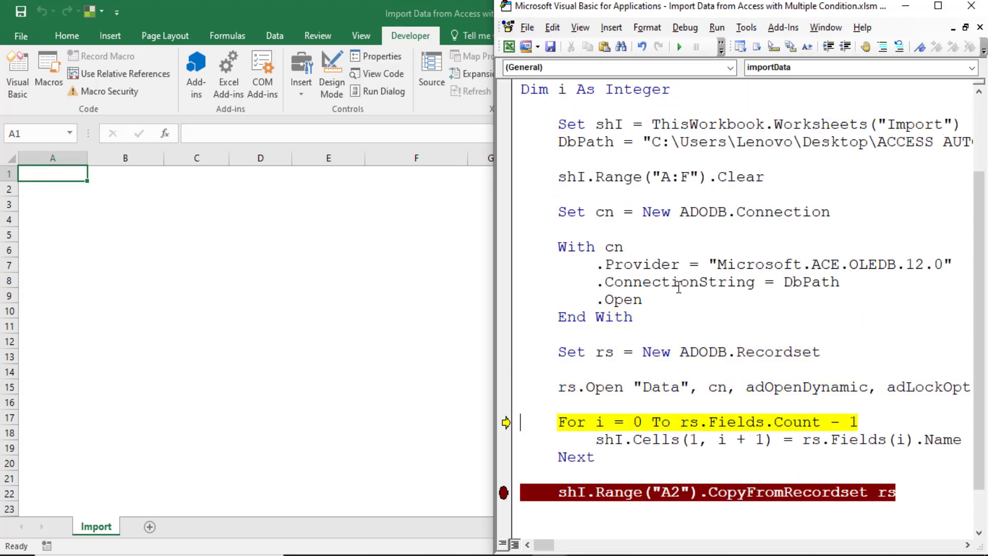
key(F8)
key(F8)
key(F8)
key(F8)
key(F8)
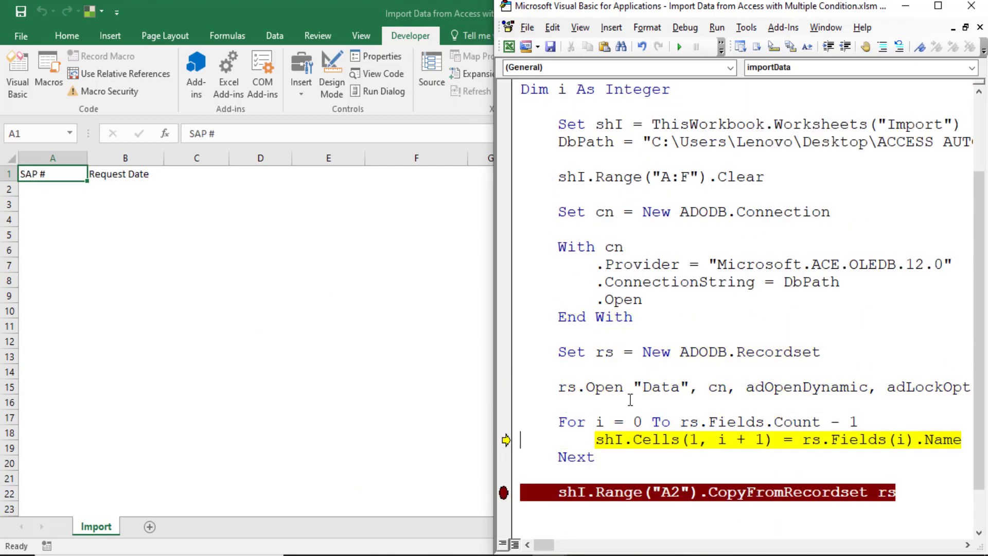
key(F8)
key(F8)
key(F8)
key(F8)
key(F8)
key(F8)
key(F8)
key(F5)
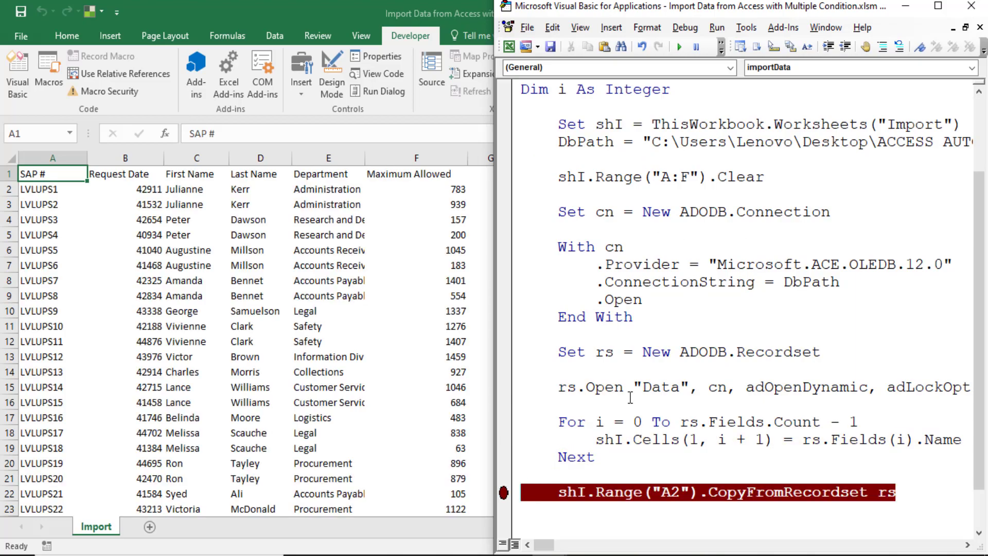
key(F8)
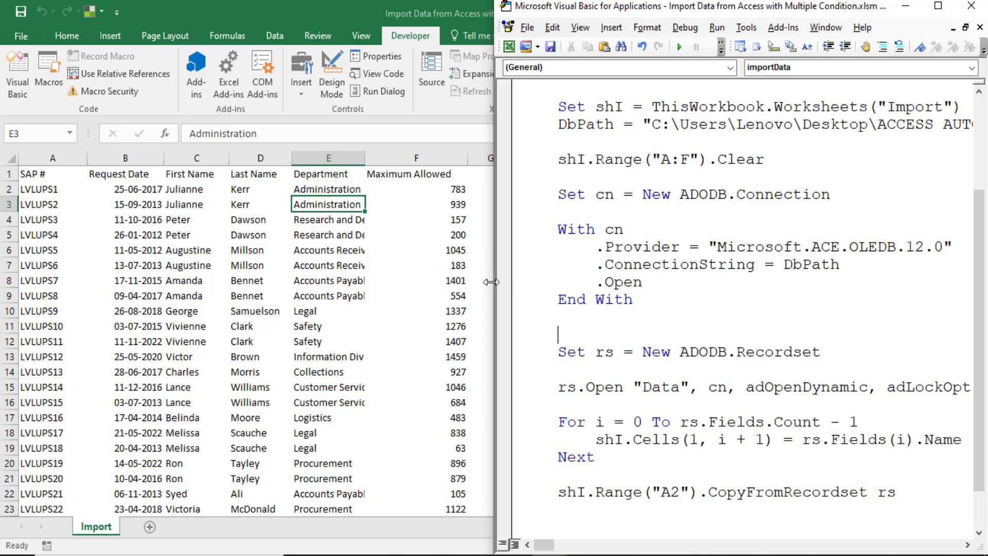
Widen the code editor and begin query="Select * from Data Where on a new line above Set rs.
drag(491, 282, 307, 286)
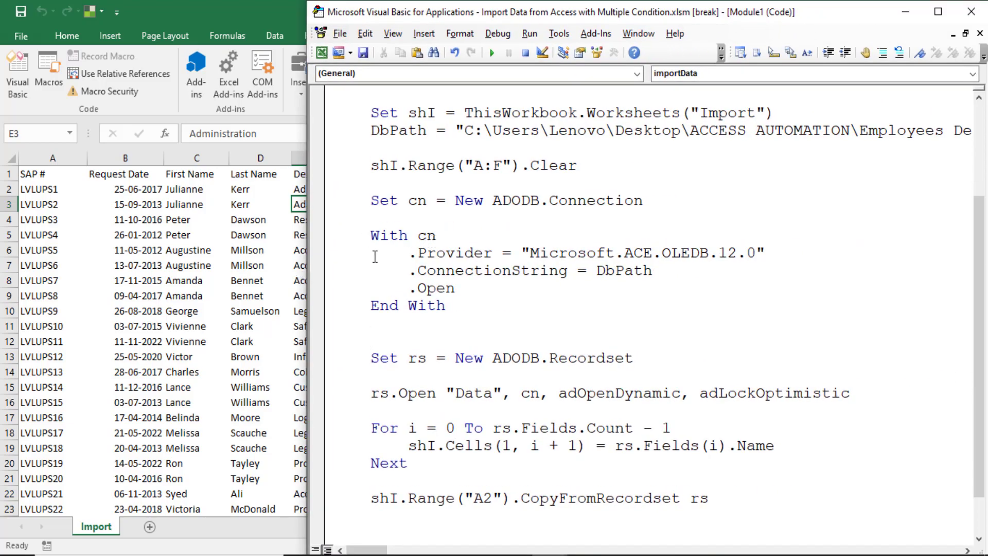
scroll(381, 298, up, 3)
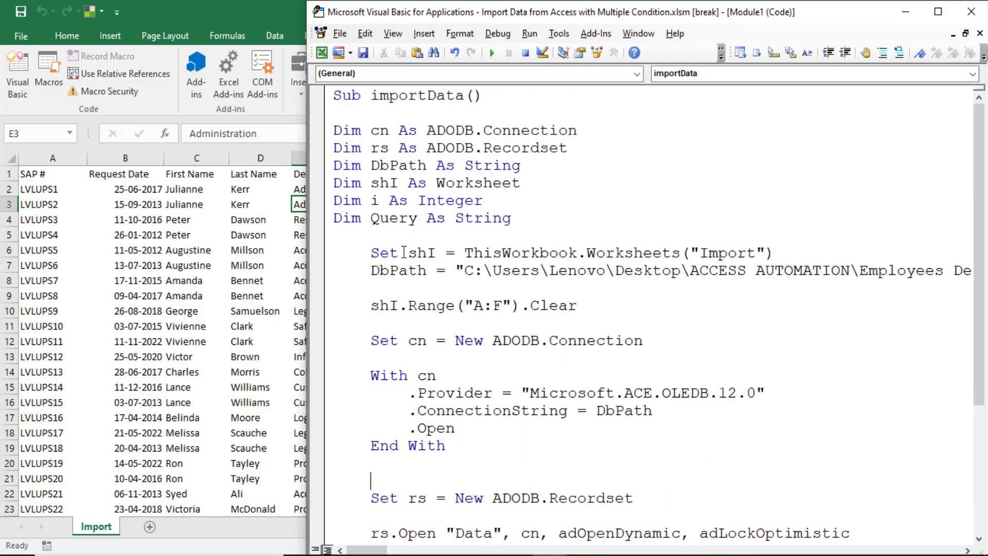
double_click(394, 218)
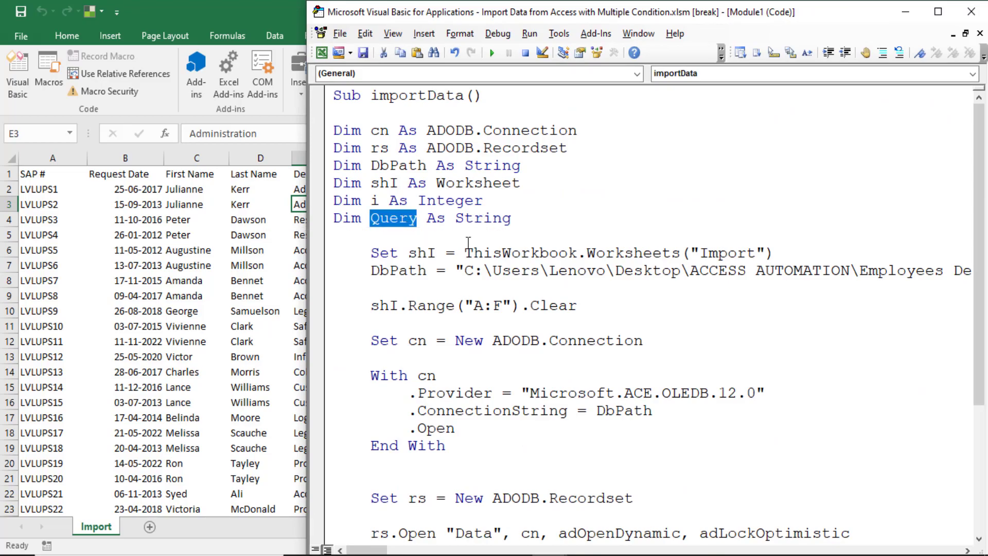
scroll(468, 242, down, 3)
click(374, 315)
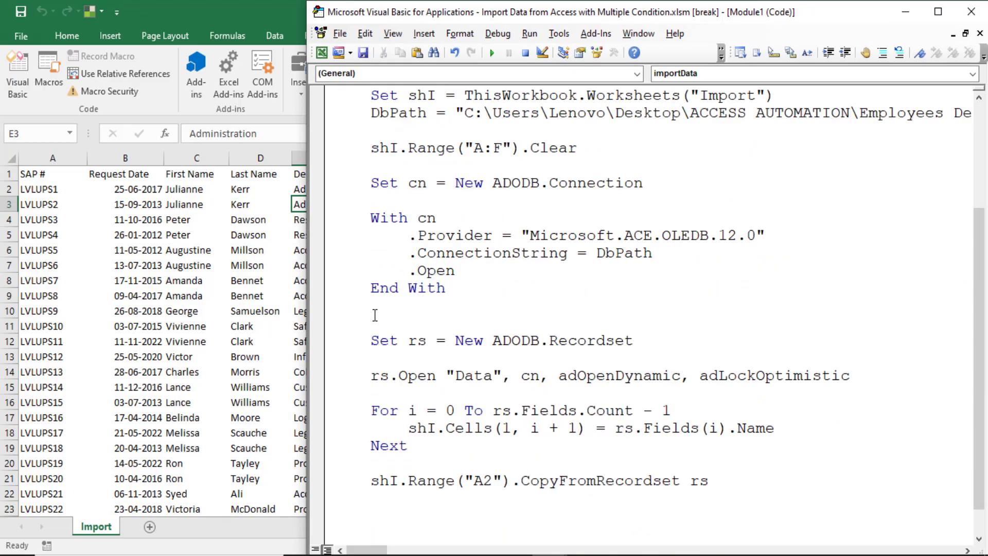
key(Return)
text(qu)
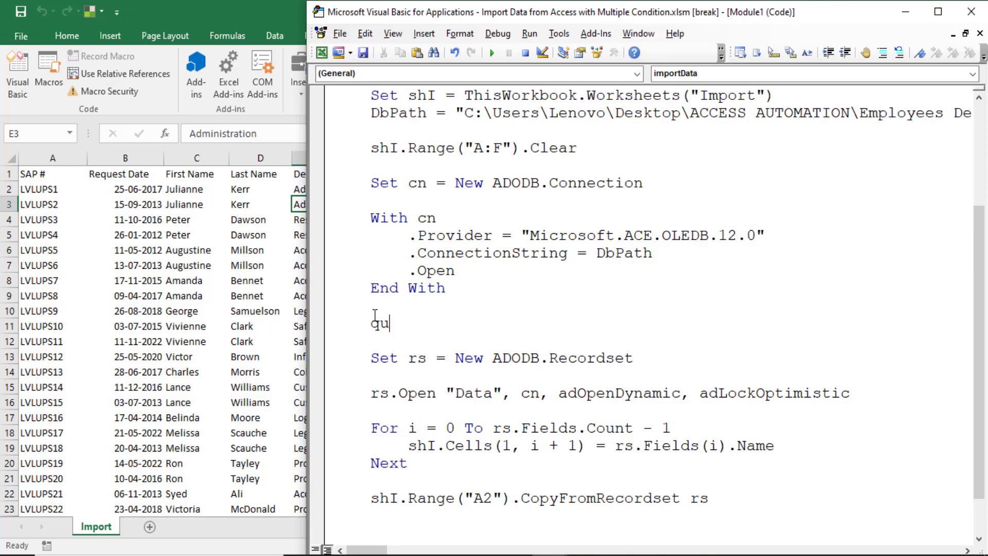
text(ery=)
text("Select *)
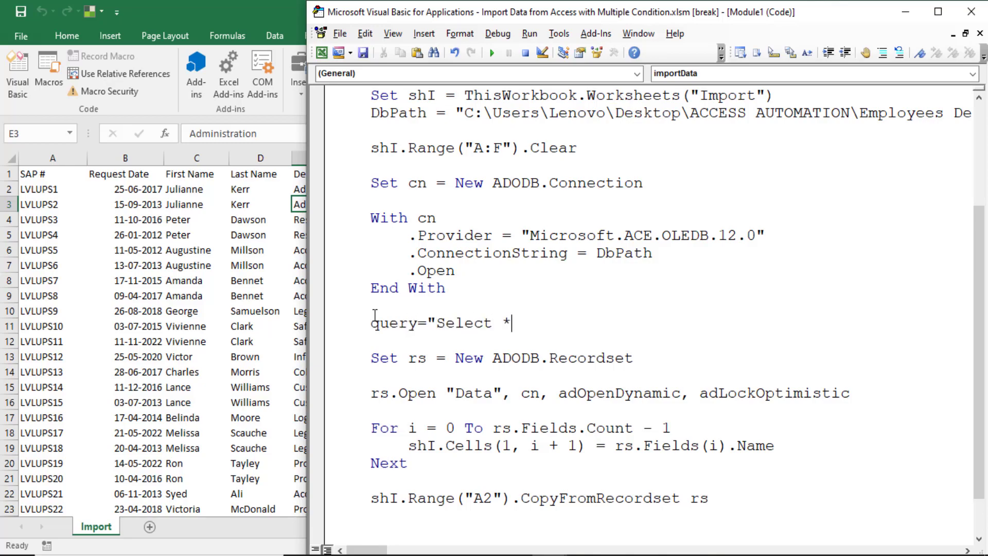
text( from Dat)
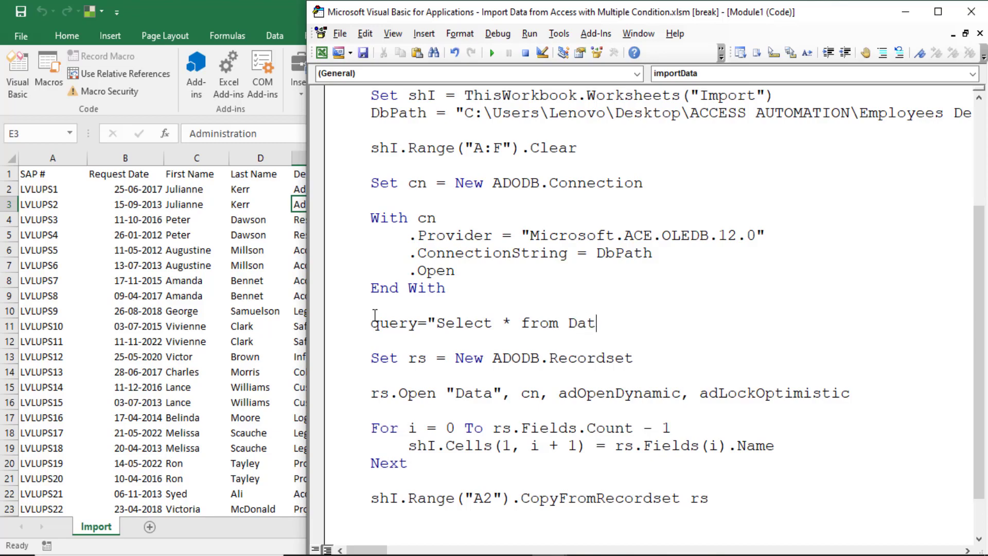
text(a)
text(Whe)
text(re)
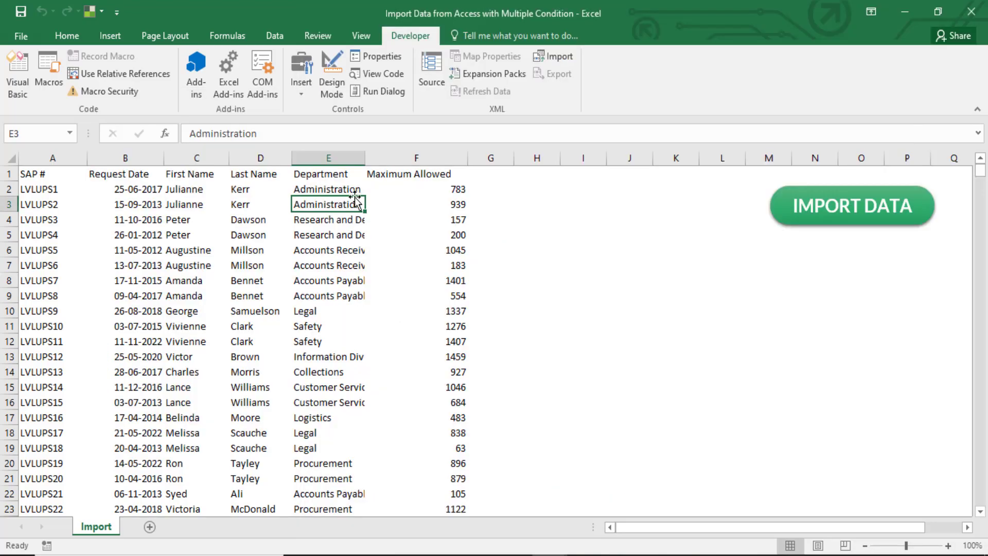
Copy 'Department' from header cell E1 and add Department='' to the query string.
click(326, 173)
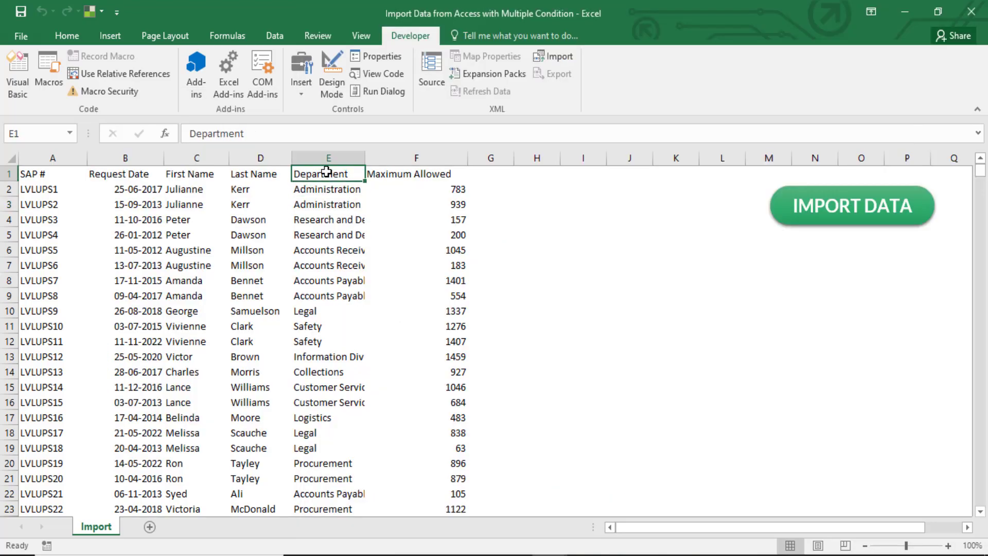
double_click(229, 135)
right_click(229, 135)
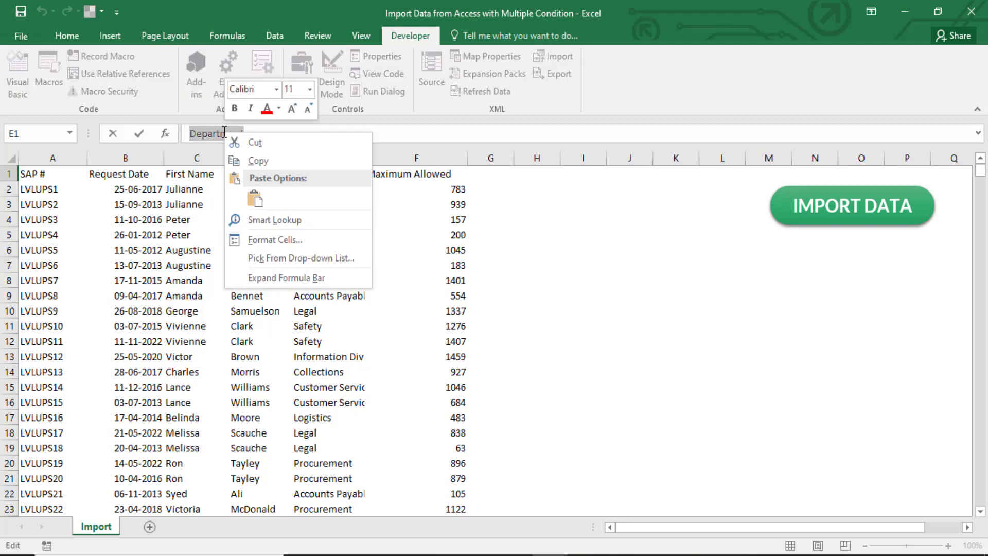
click(253, 162)
click(329, 187)
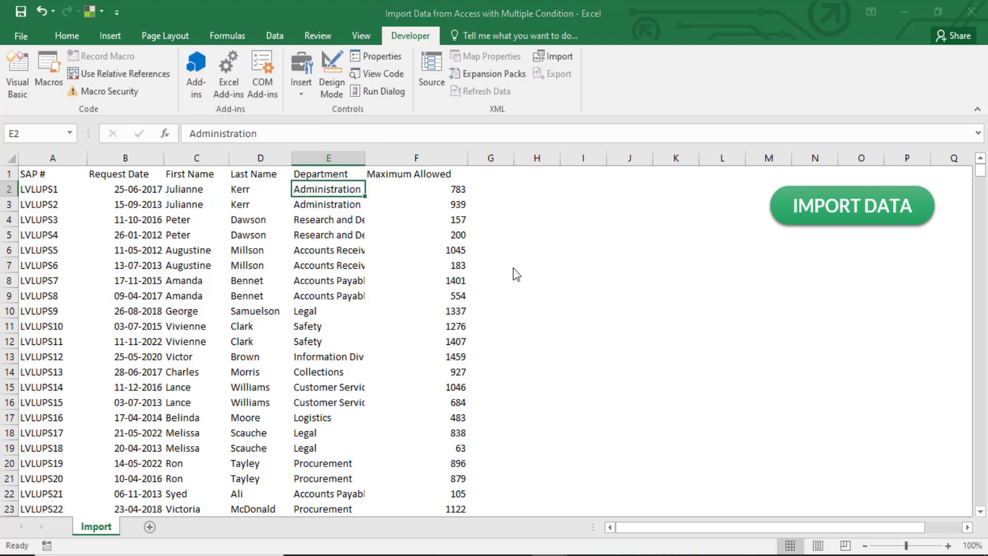
key(alt+F11)
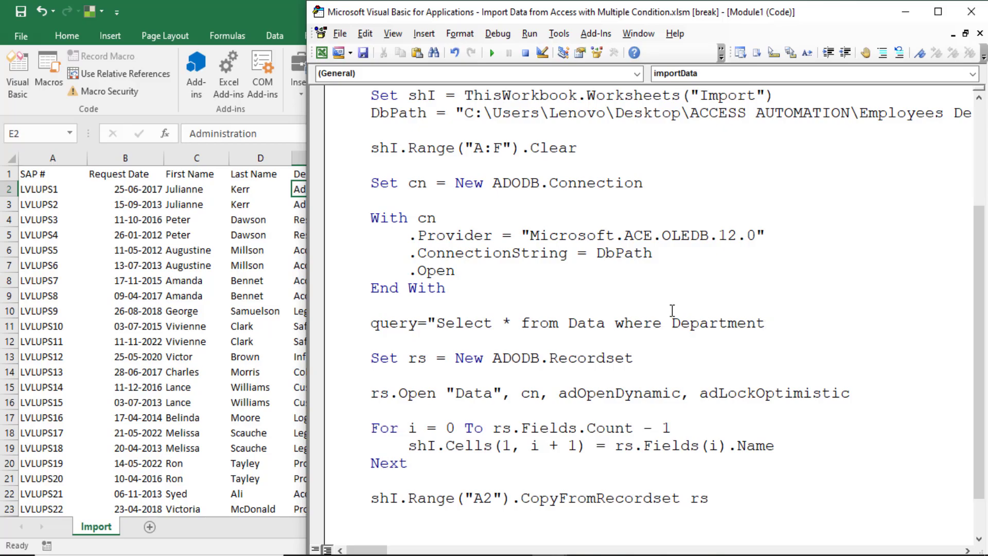
text(='')
key(alt+F11)
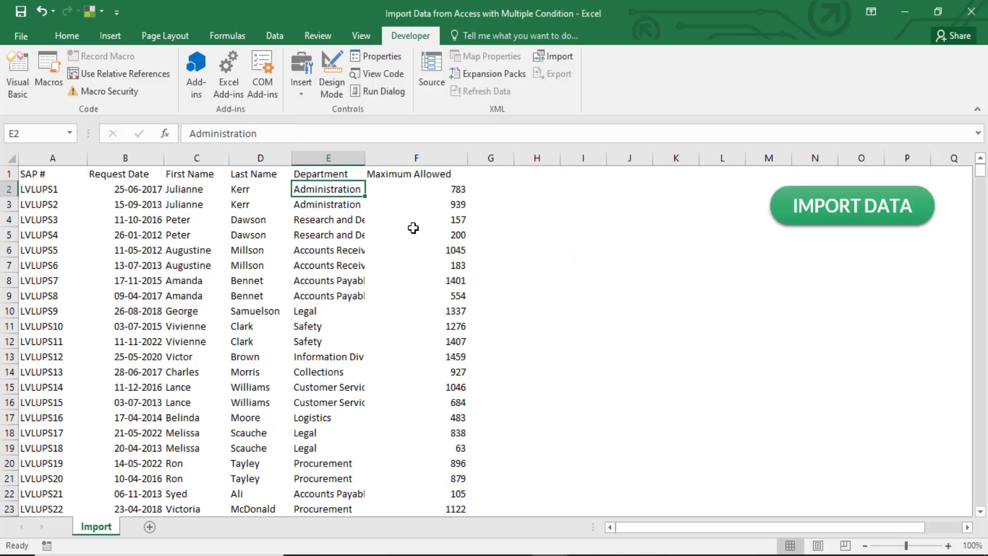
Copy 'Legal' from a department cell and put it between the query's empty quotes.
click(323, 310)
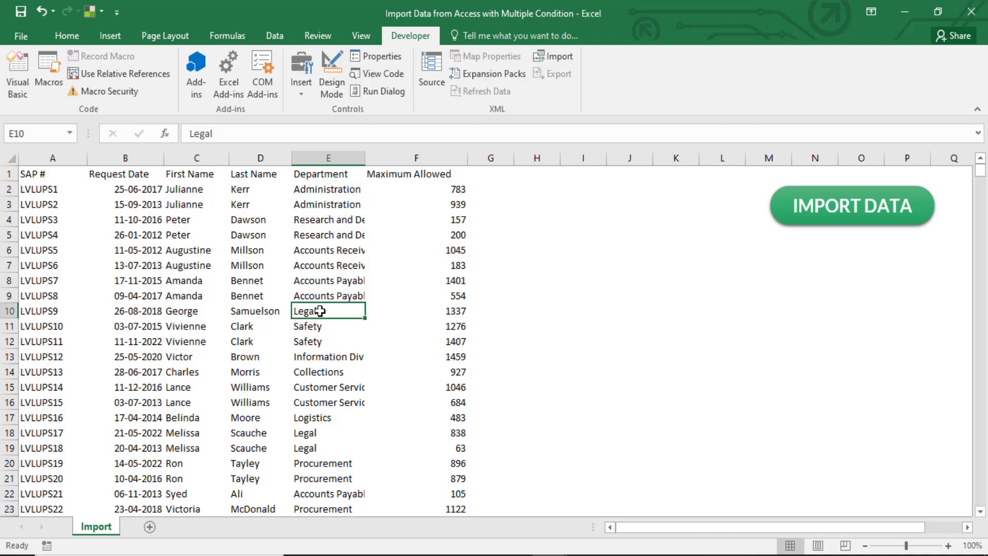
drag(249, 133, 140, 135)
key(ctrl+c)
key(Escape)
key(alt+F11)
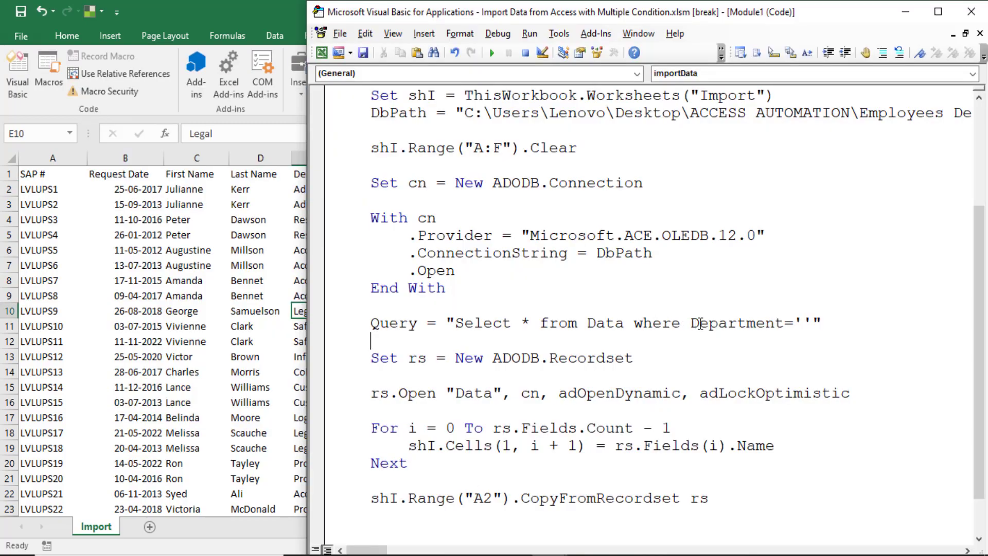
click(804, 315)
text(Legal)
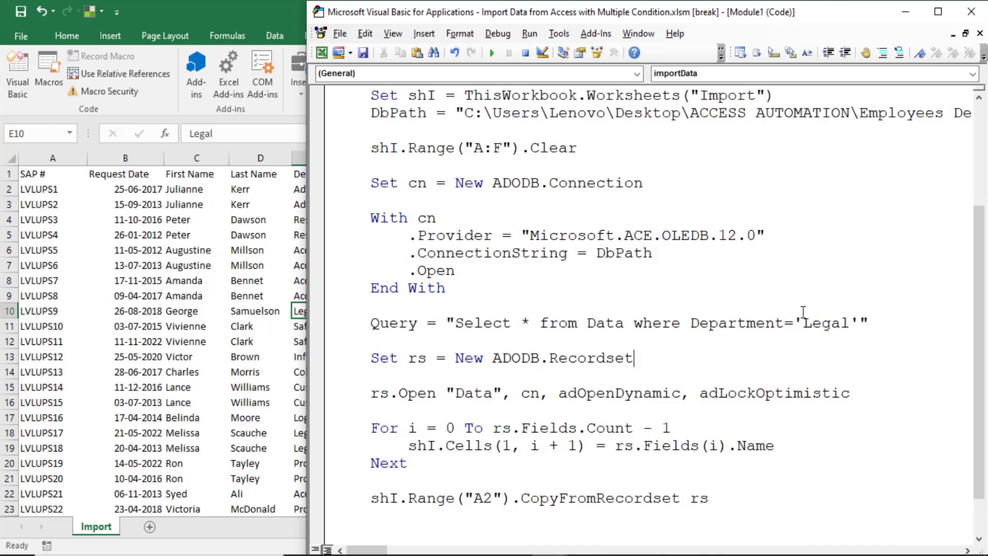
Replace the quoted Data table name in rs.Open with query.
key(Down)
key(Home)
key(Right)
key(Right)
key(Right)
key(Right)
key(Right)
key(shift+Left)
key(shift+Left)
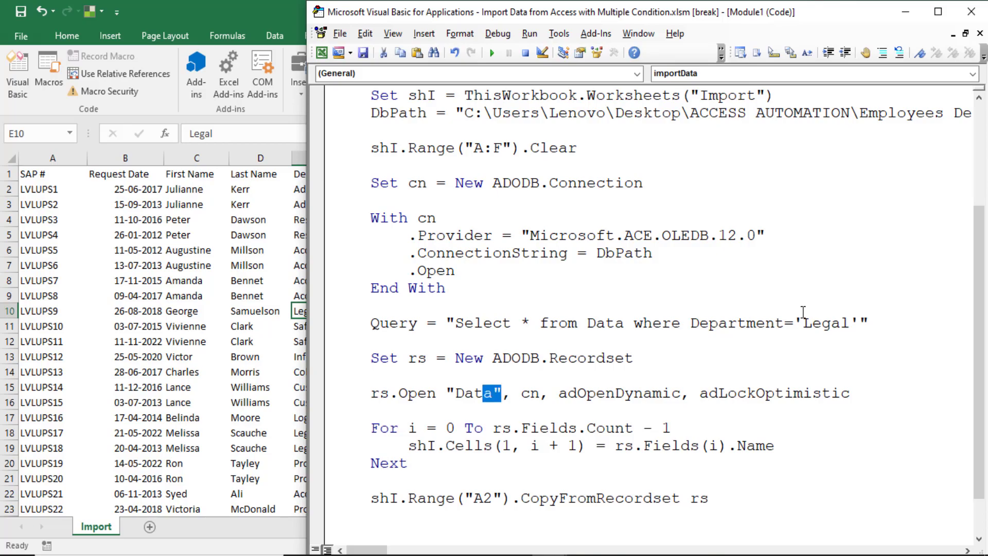
key(shift+Left)
key(shift+Left)
key(shift+Left)
key(shift+Left)
text(qu)
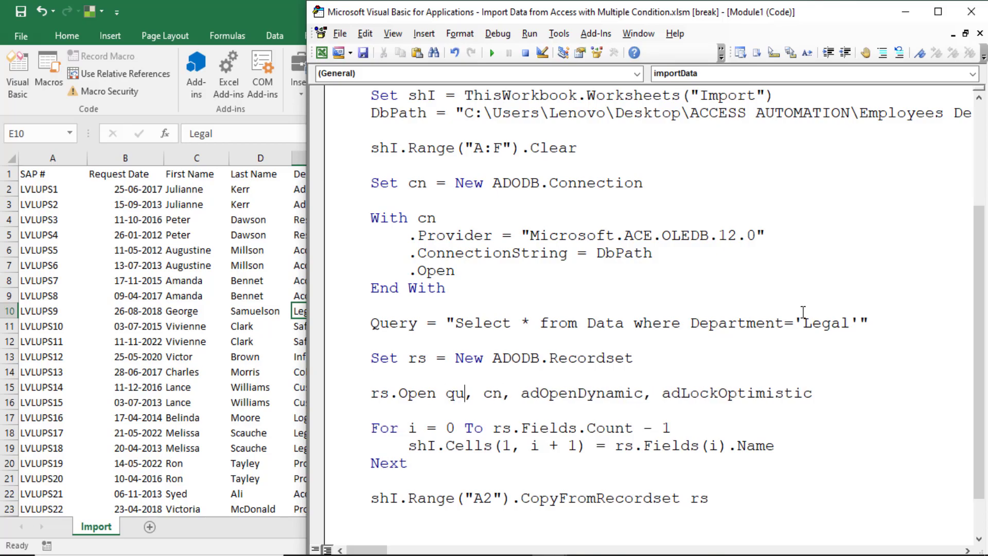
text(ery)
key(Down)
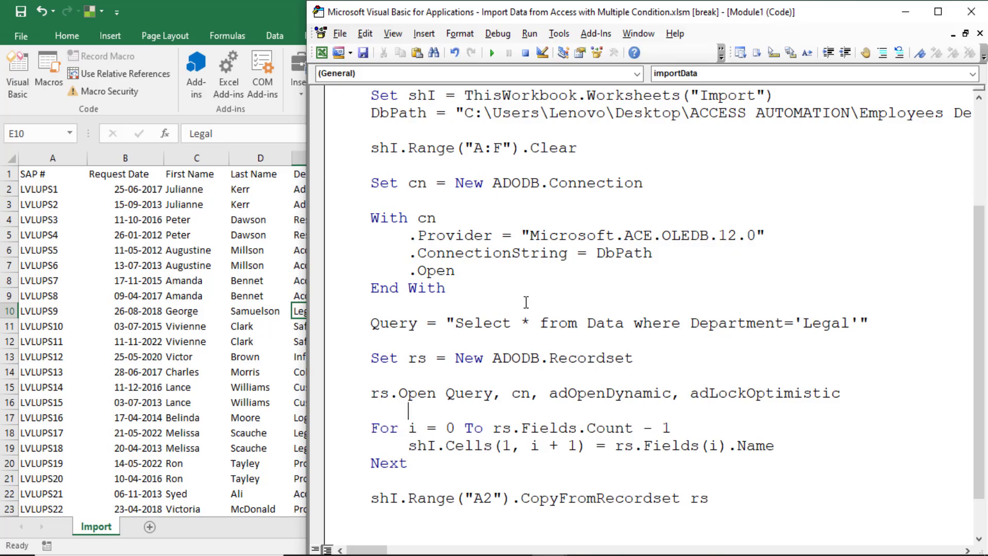
scroll(517, 300, down, 1)
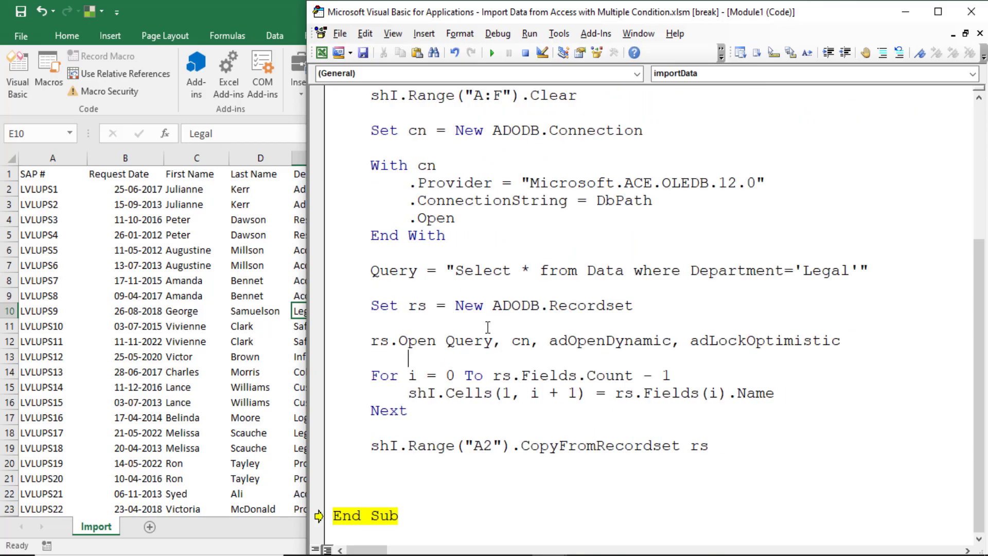
Reset the macro, set a breakpoint on CopyFromRecordset, and rerun the import.
click(525, 53)
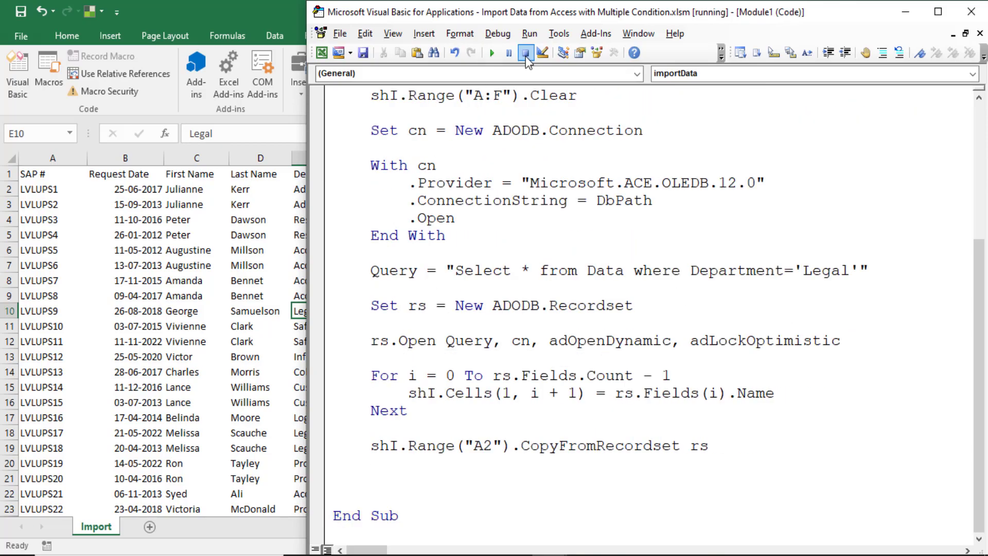
click(316, 446)
click(492, 53)
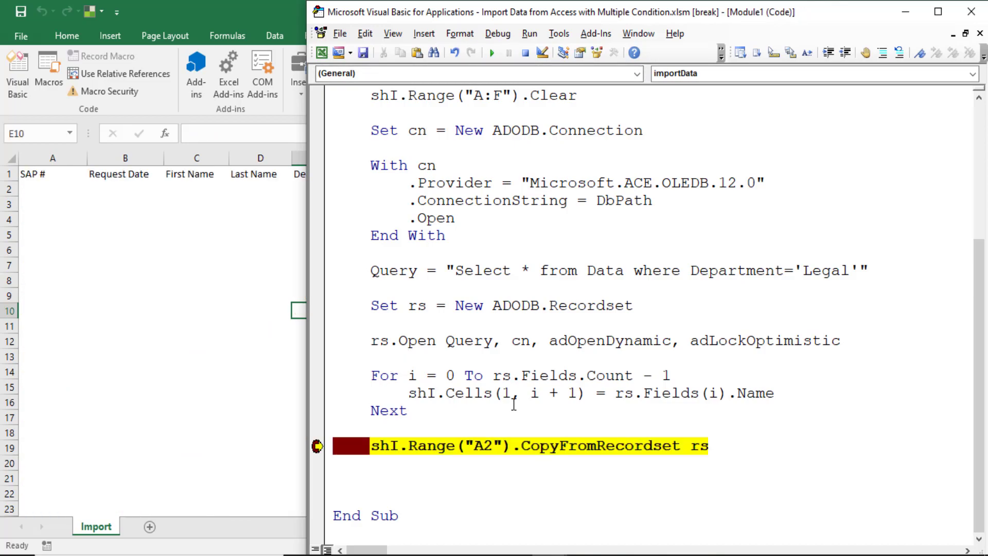
Confirm in Excel that only Legal rows were imported, about 4323, then remove the header filters.
key(Right)
key(Right)
key(alt+Down)
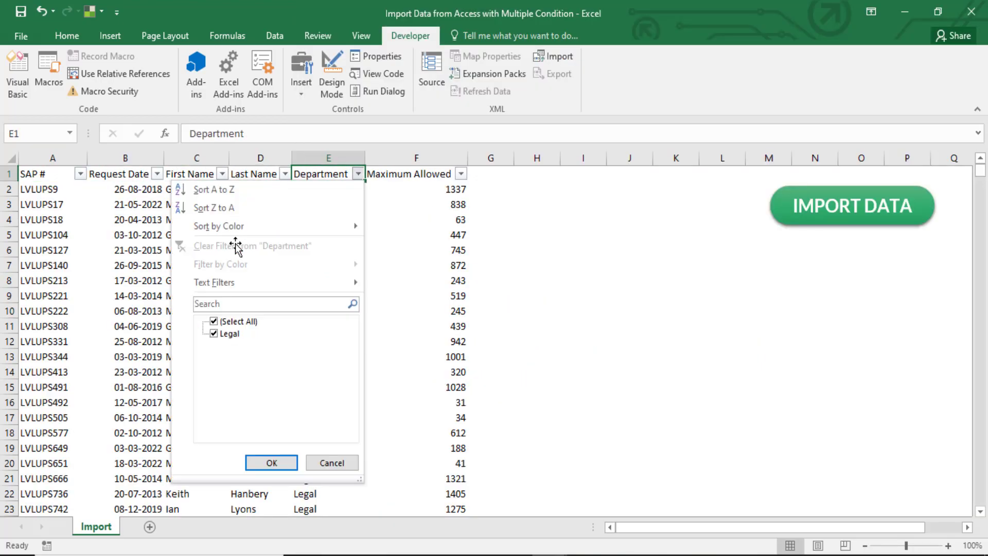
key(Escape)
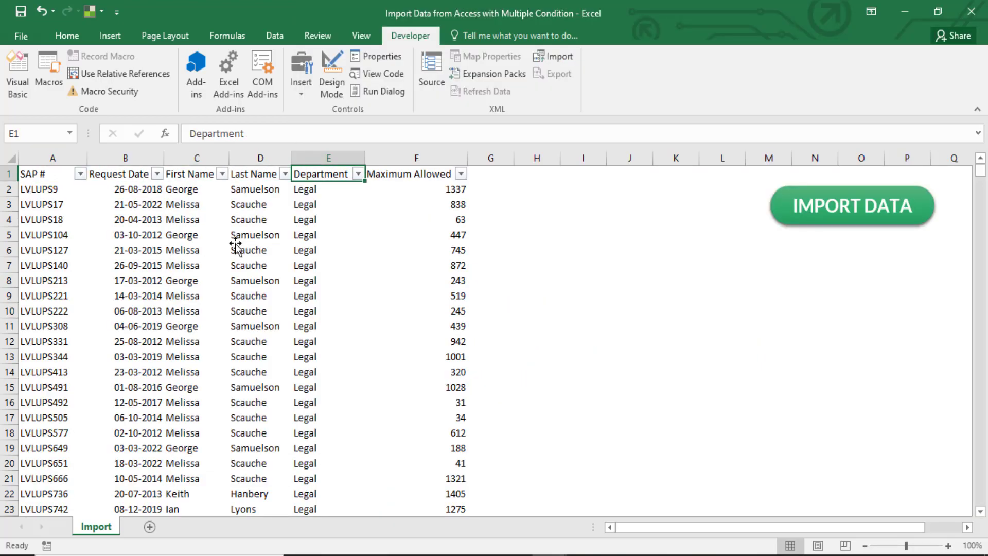
key(Home)
key(Down)
key(ctrl+shift+Down)
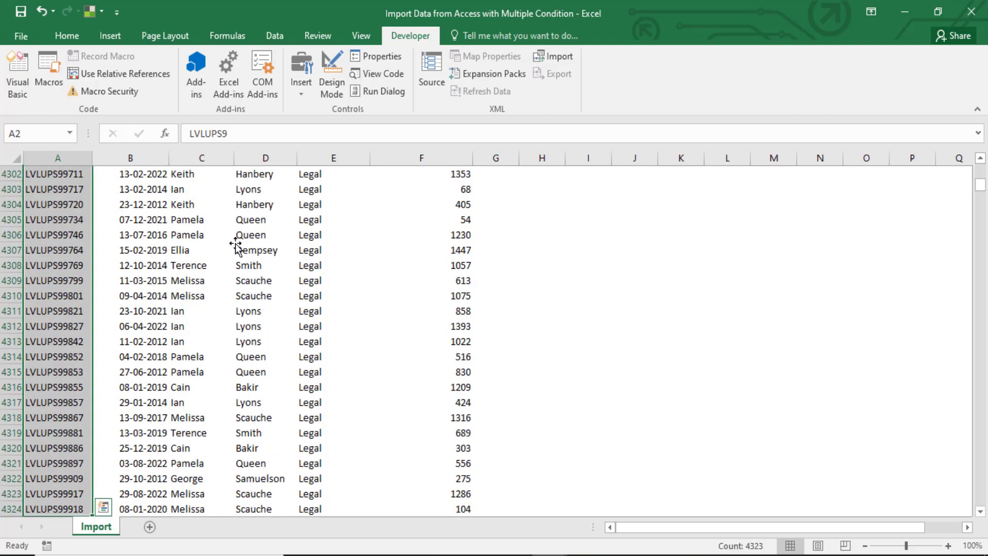
key(ctrl+Home)
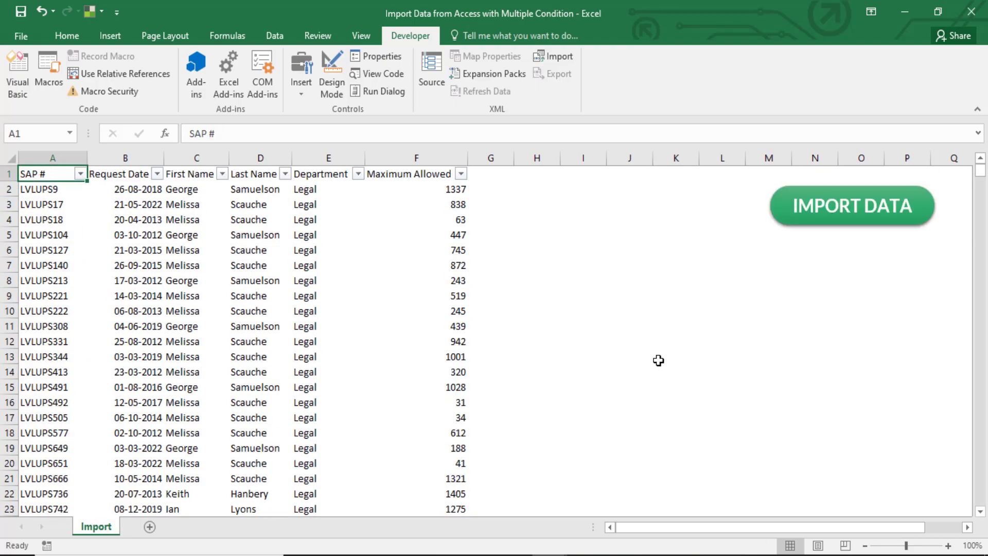
key(Right)
key(Right)
key(alt+d)
key(f)
key(f)
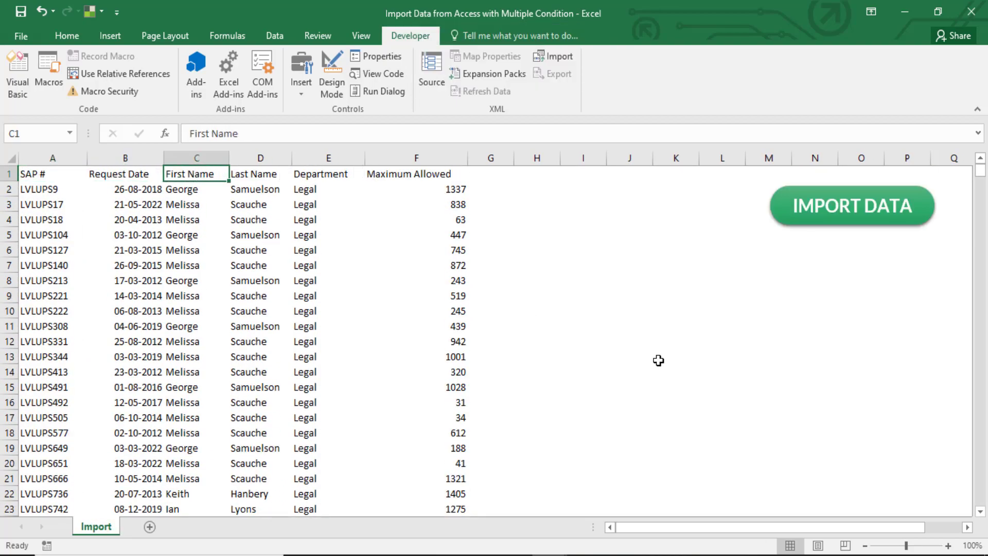
key(alt+F11)
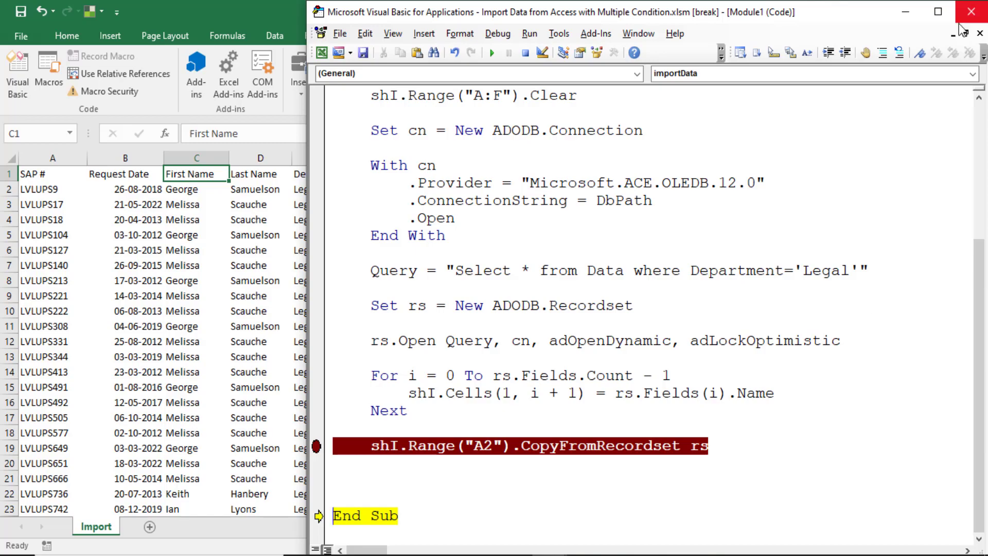
Append "and ( [Request Date] between #01-01-21# and" to the query, copying the column name from B1.
click(938, 12)
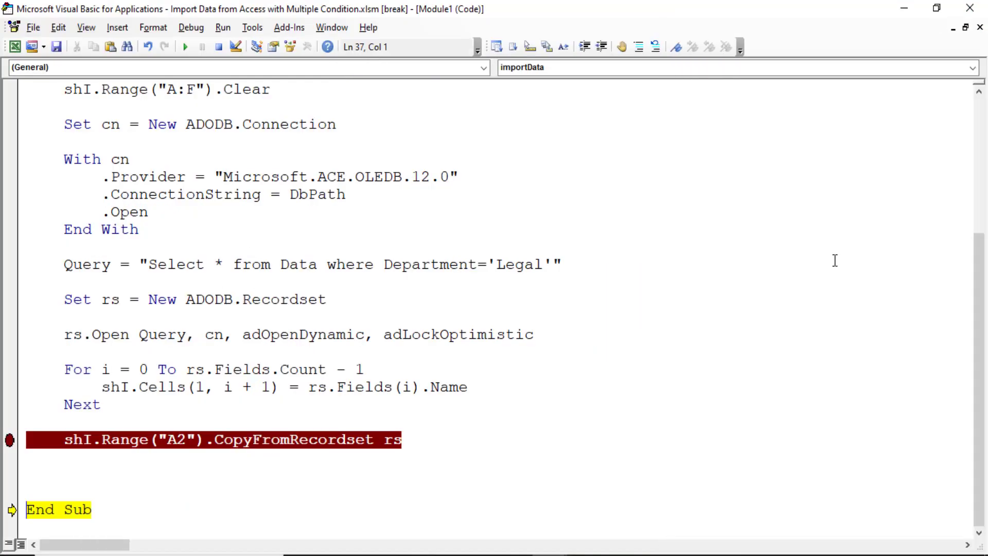
click(553, 264)
text(and )
text(()
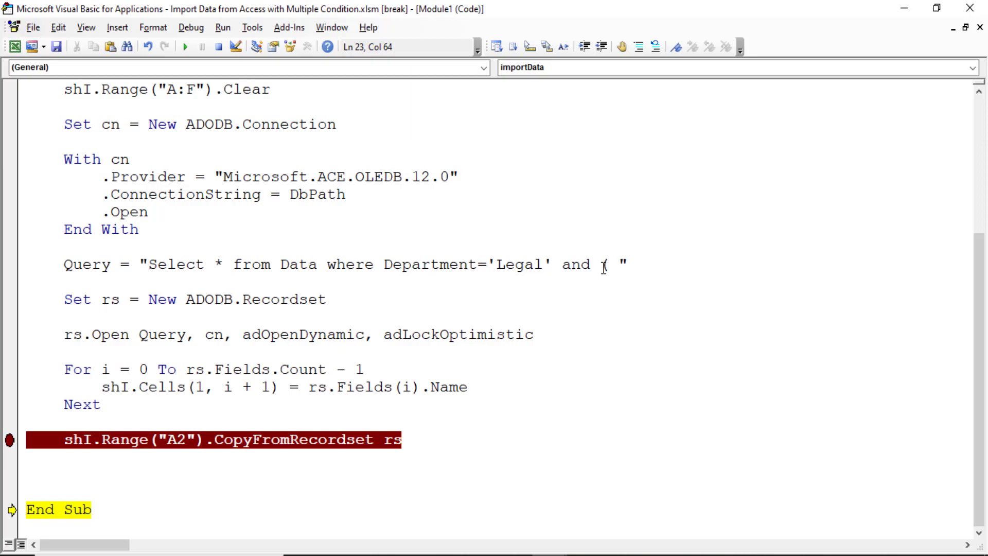
key(alt+Tab)
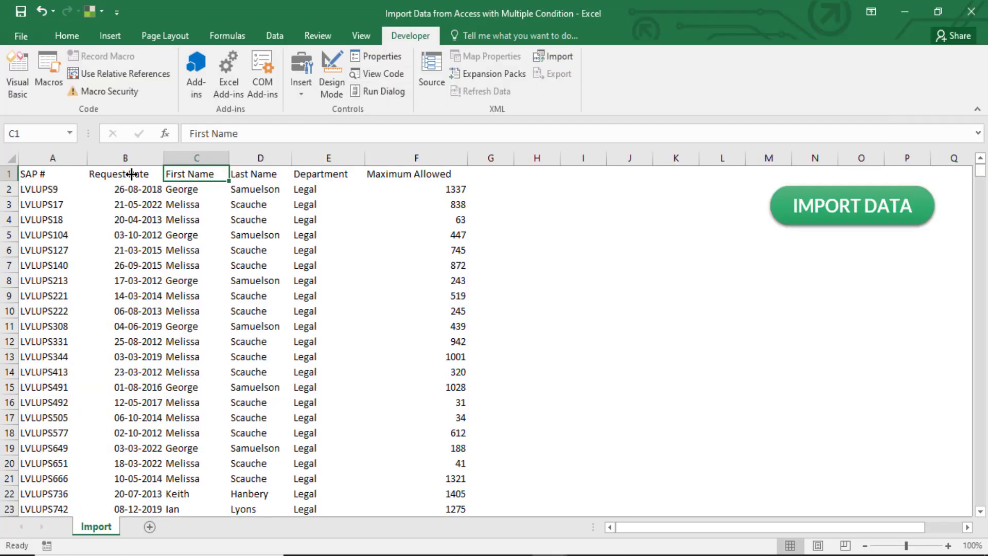
click(129, 173)
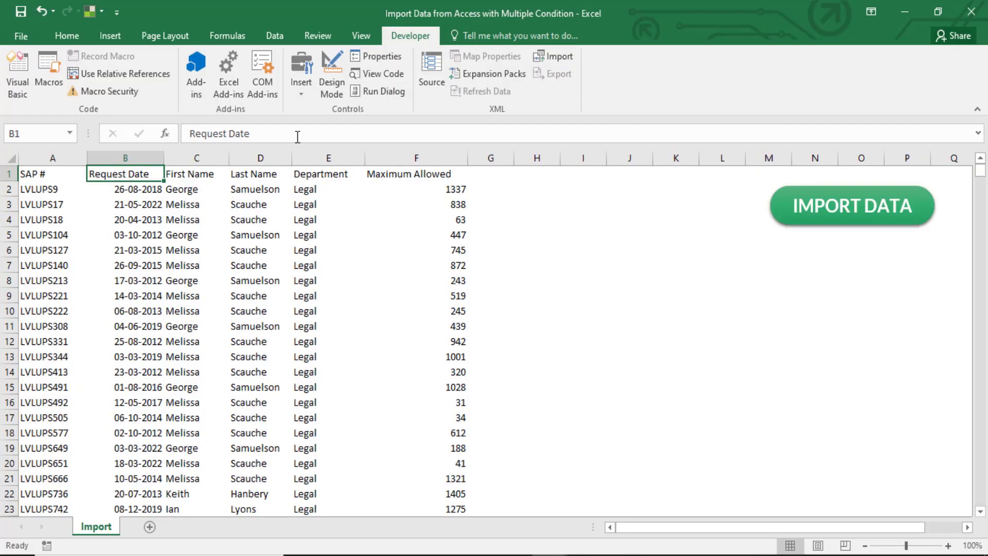
drag(298, 134, 188, 134)
key(Escape)
key(alt+Tab)
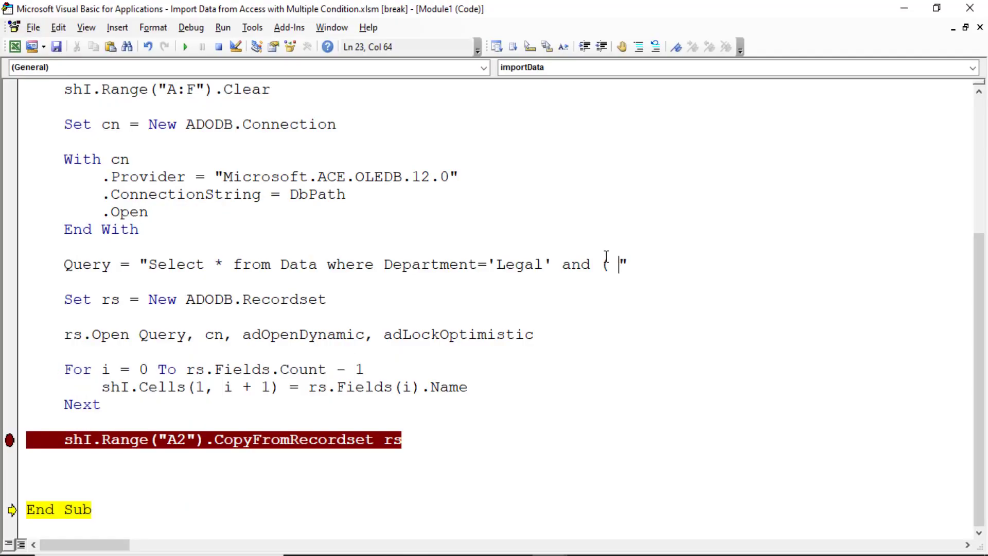
text([)
key(ctrl+v)
text(] )
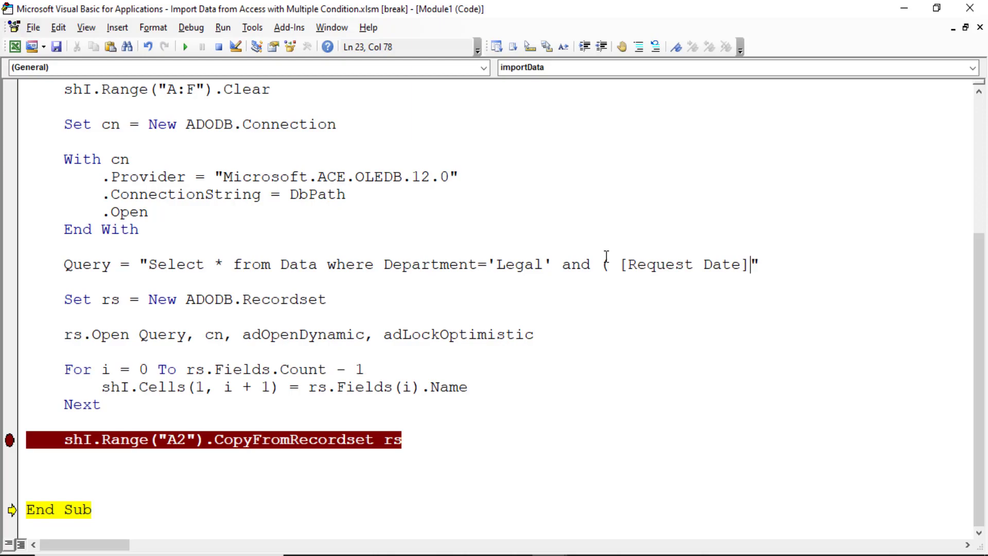
text(bet)
text(ween )
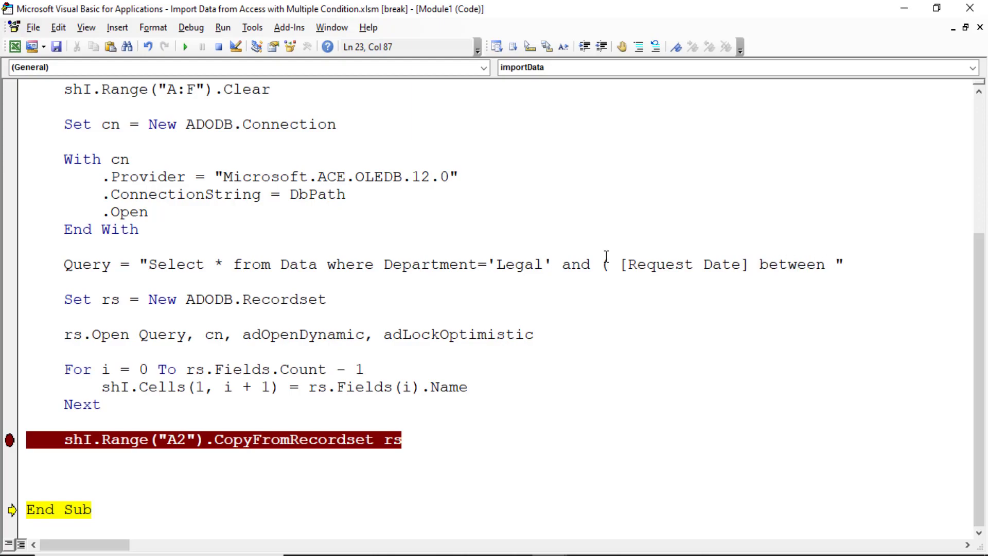
text(#)
text(0)
text(1-)
text(0)
text(1-)
text(21)
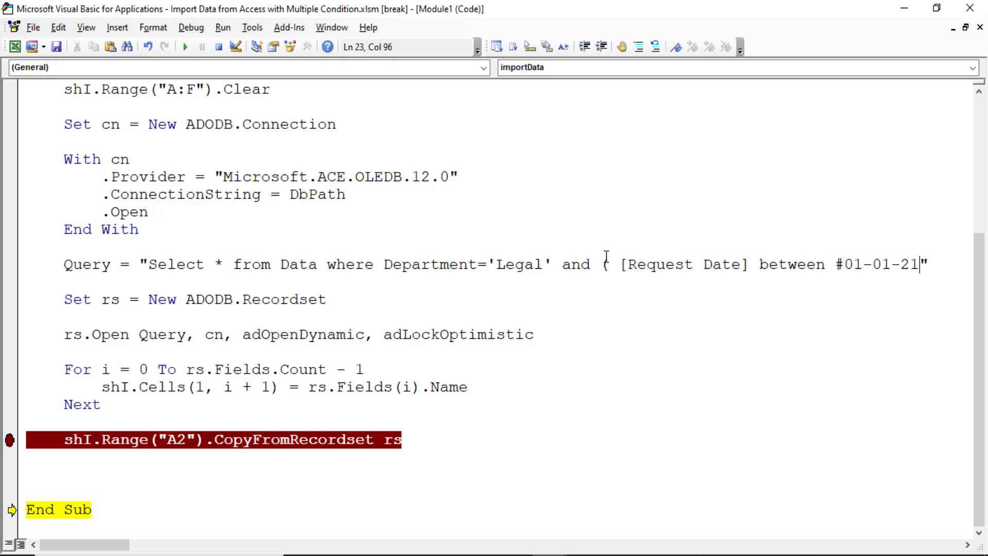
text(# a)
text(nd)
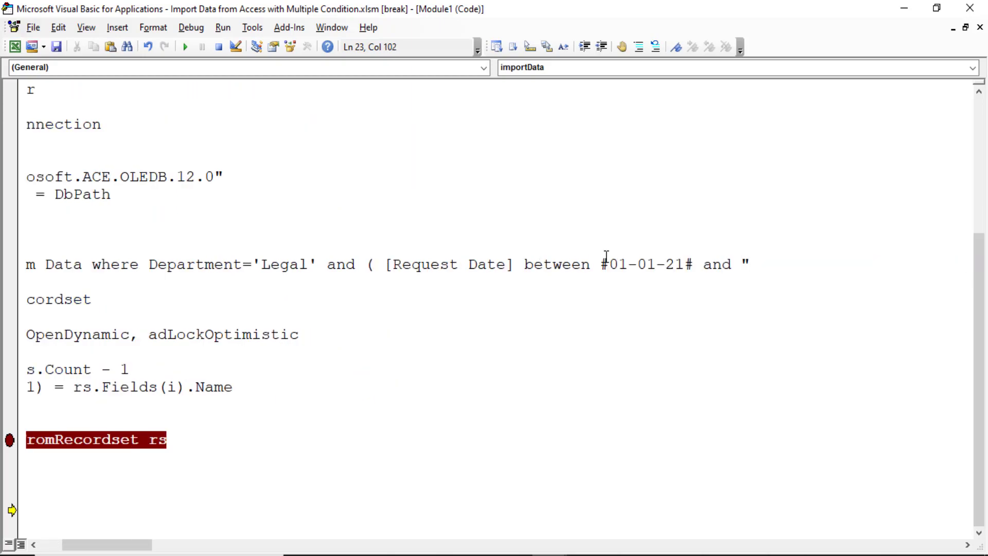
Close the date range by adding #12-31-21#) before the query's closing quote.
click(603, 264)
click(741, 265)
text(#)
text(3)
key(BackSpace)
text(12)
text(-31)
text(-21)
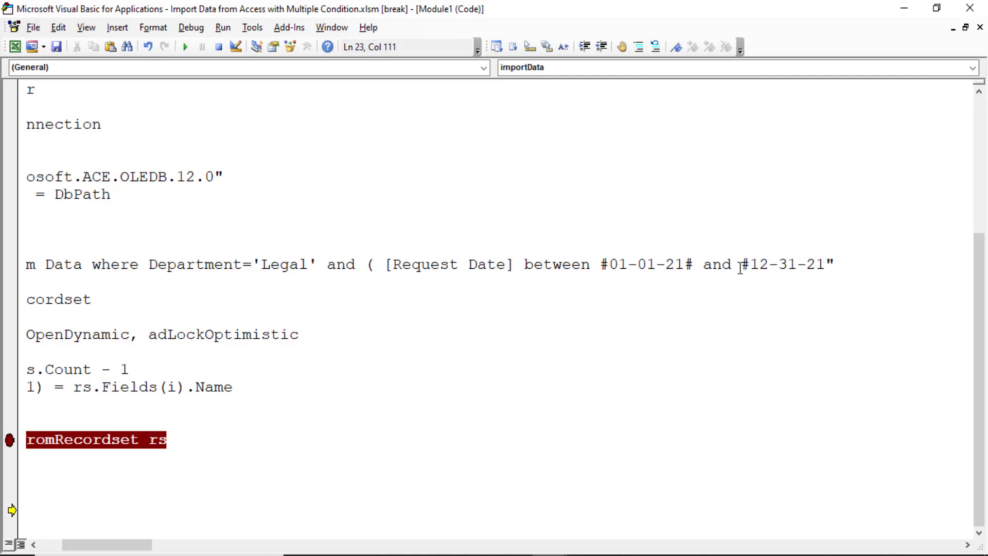
text(#)
text())
key(Down)
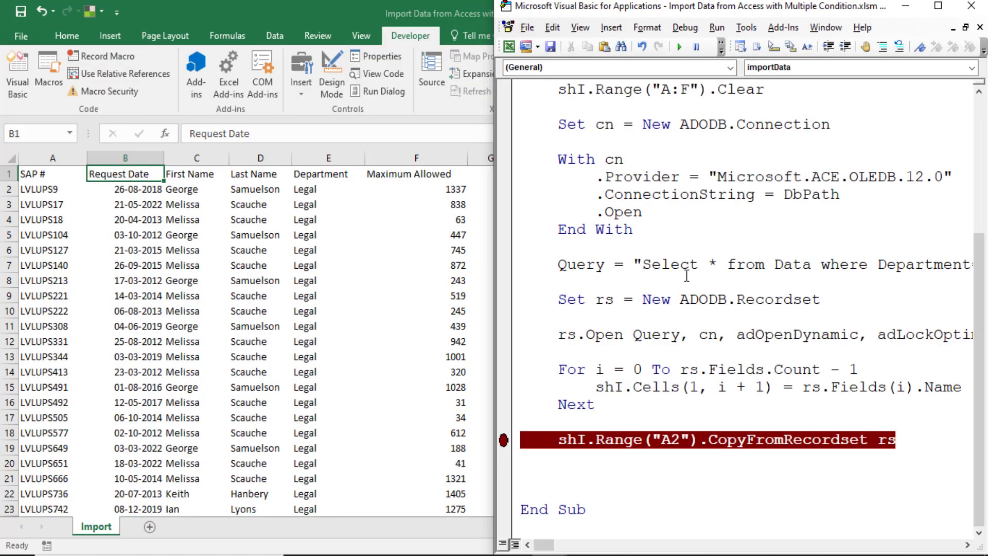
Run the macro to the breakpoint, execute the copy step, and turn on header filters in Excel.
key(F5)
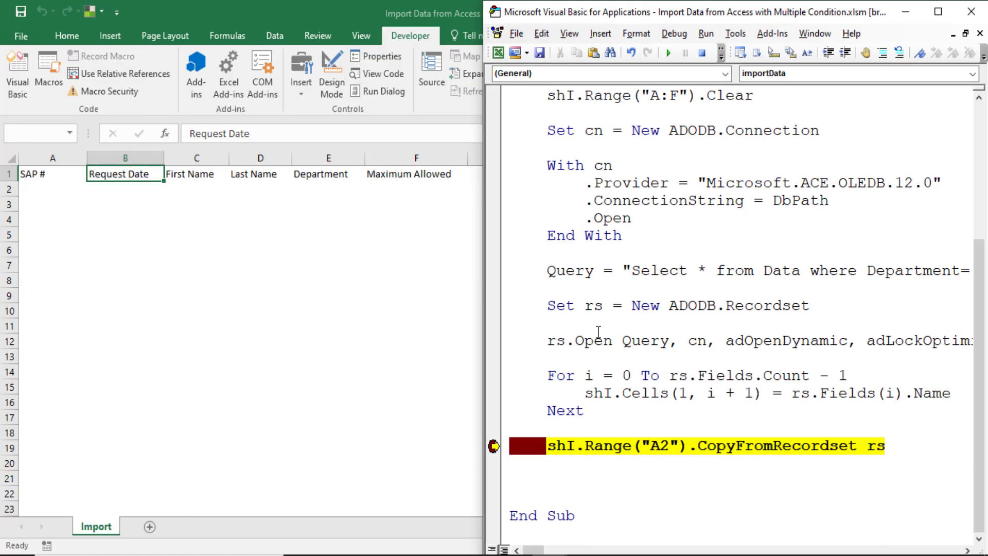
key(F8)
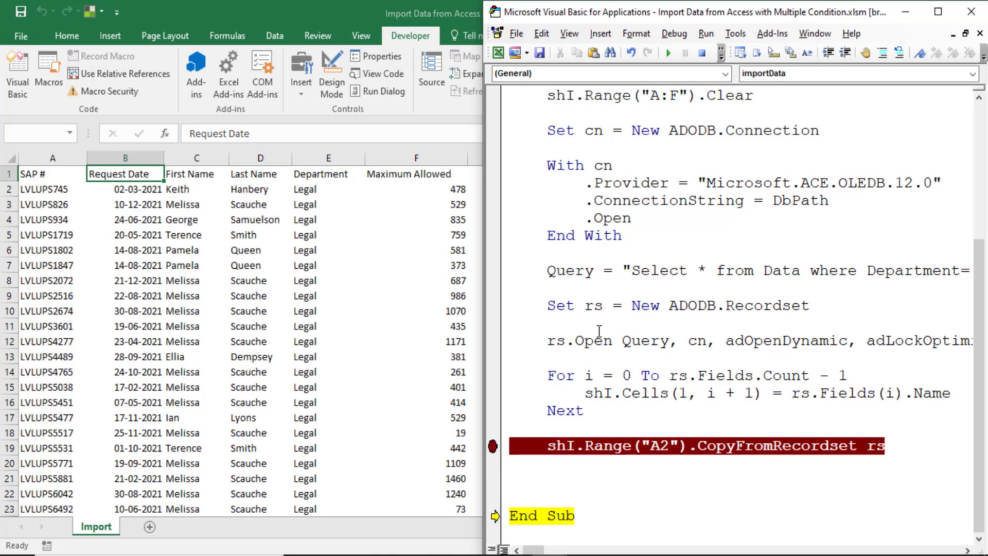
key(alt+F11)
key(alt+d)
key(f)
key(f)
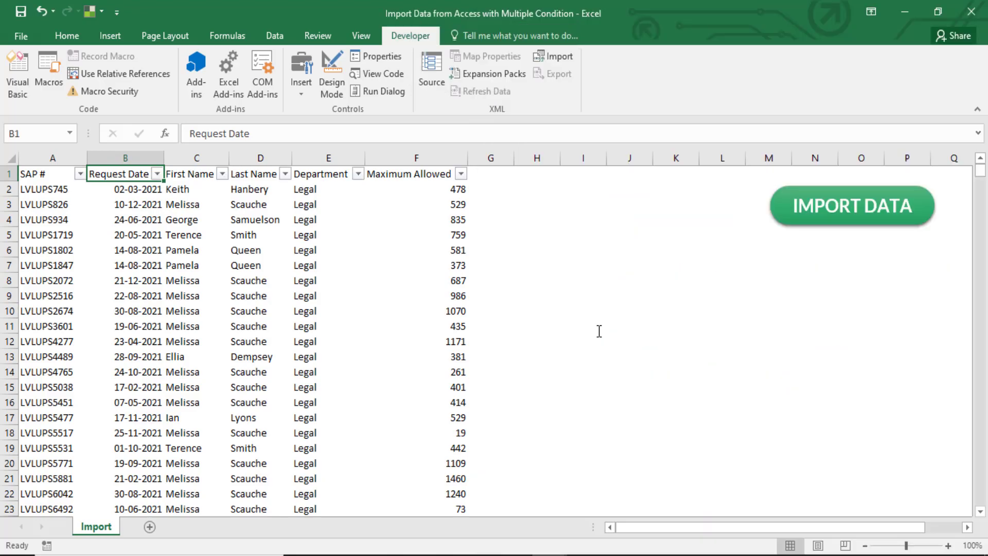
Check that the Request Date filter lists only 2021 dates, then return to the maximized code editor.
key(alt+Down)
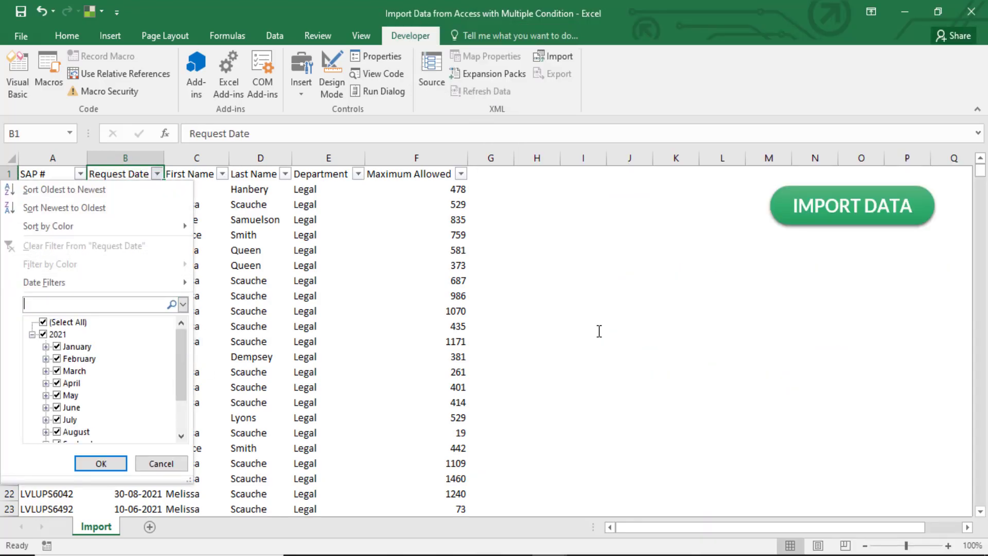
key(alt+Down)
key(Escape)
key(Tab)
key(alt+Down)
key(Escape)
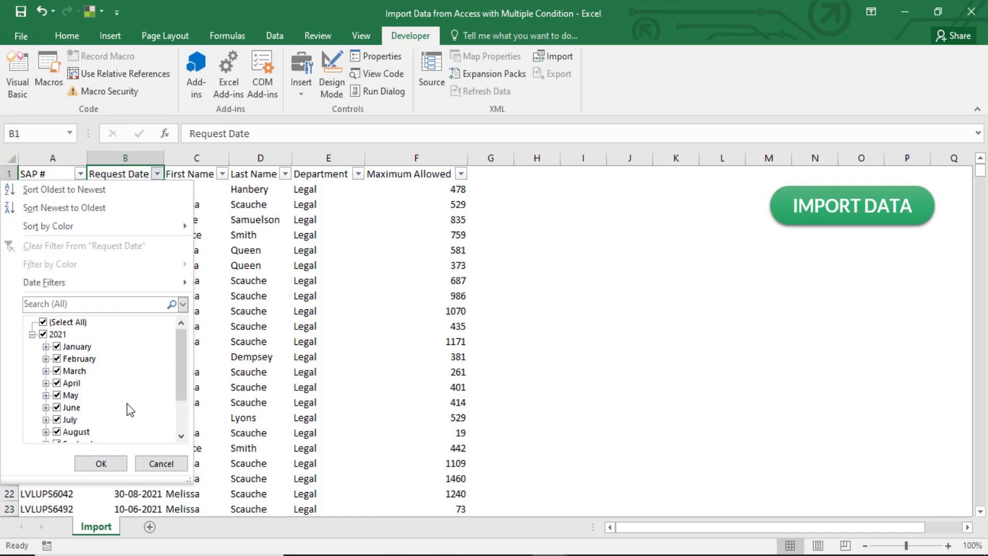
key(Tab)
scroll(190, 386, down, 1)
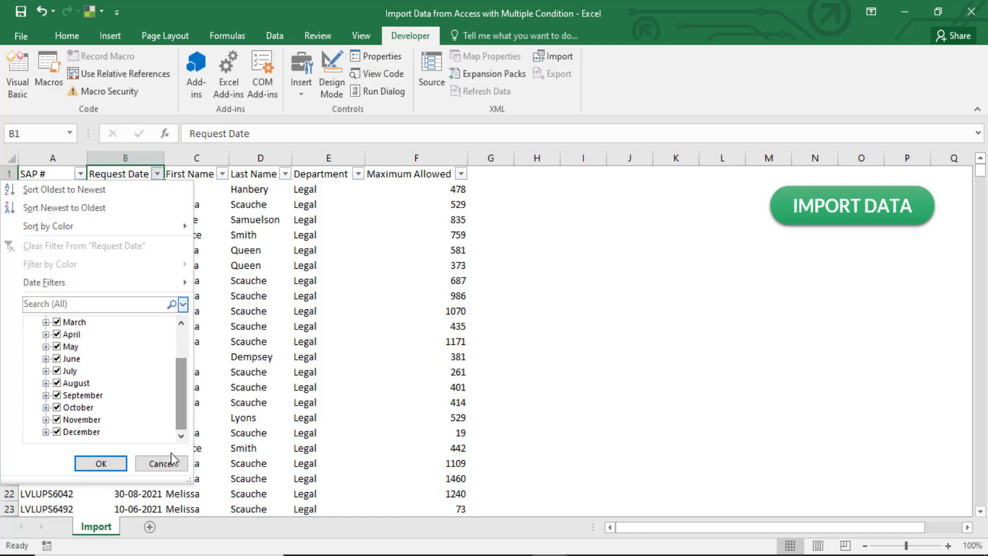
click(168, 471)
click(154, 191)
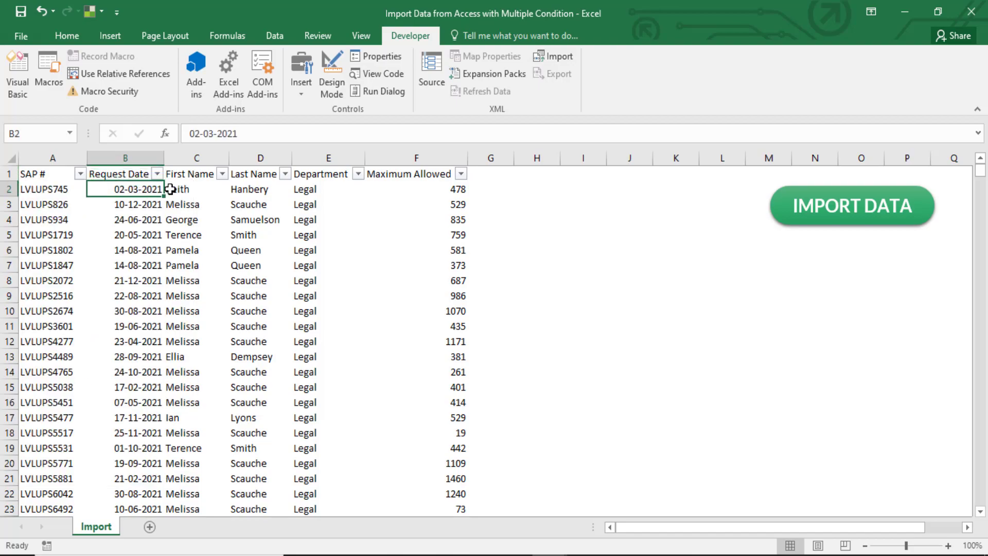
key(alt+F11)
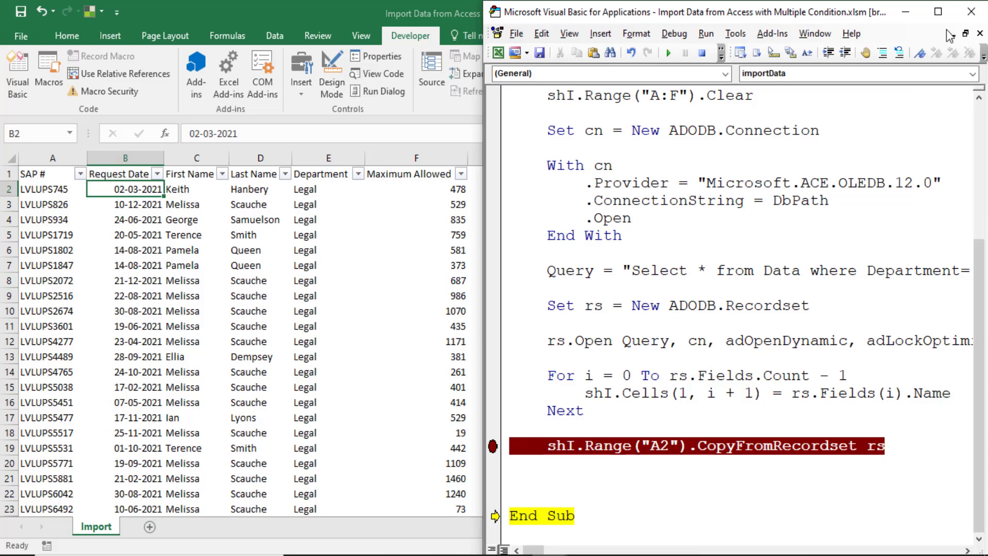
click(939, 12)
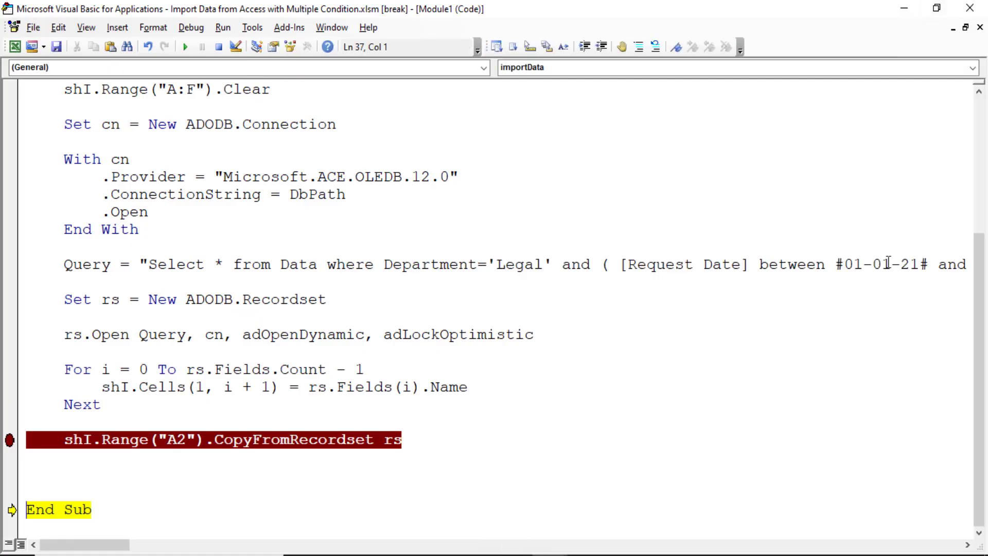
Change the start date month to 11 so the range begins at #11-01-21#.
drag(88, 545, 149, 545)
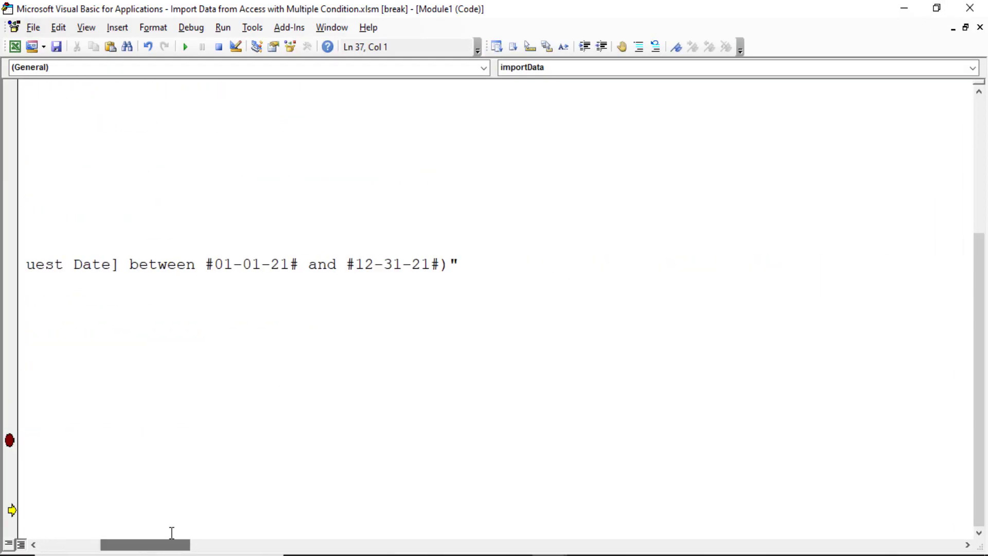
click(255, 265)
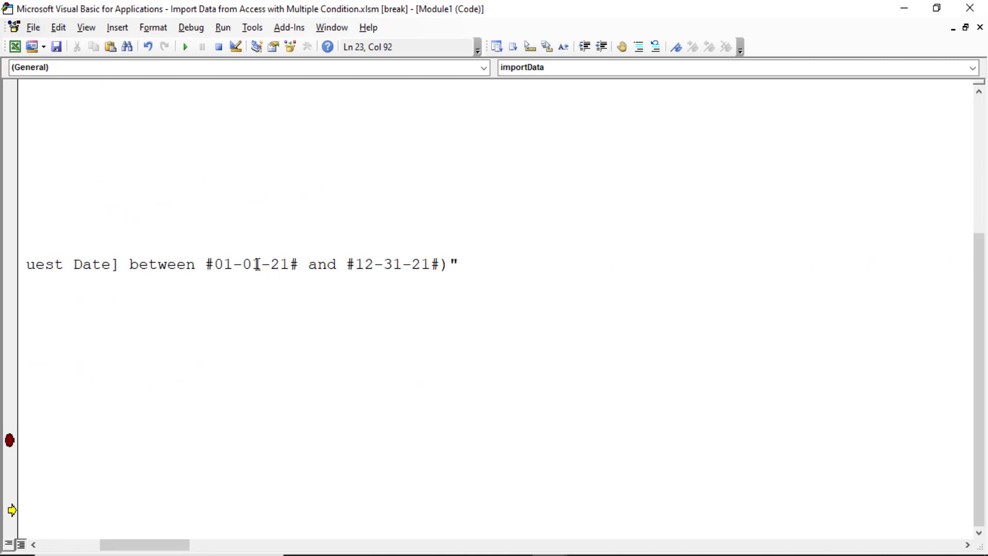
double_click(222, 265)
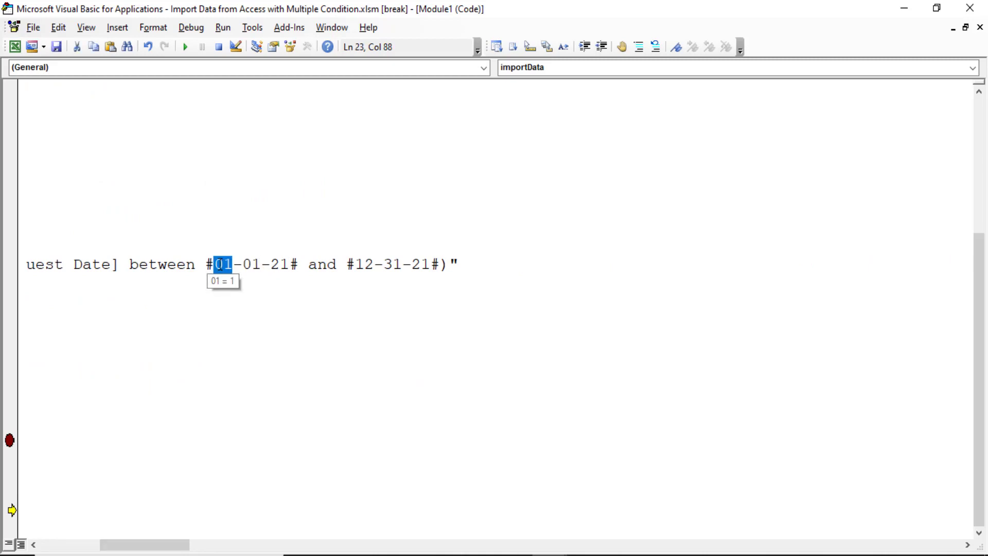
text(11)
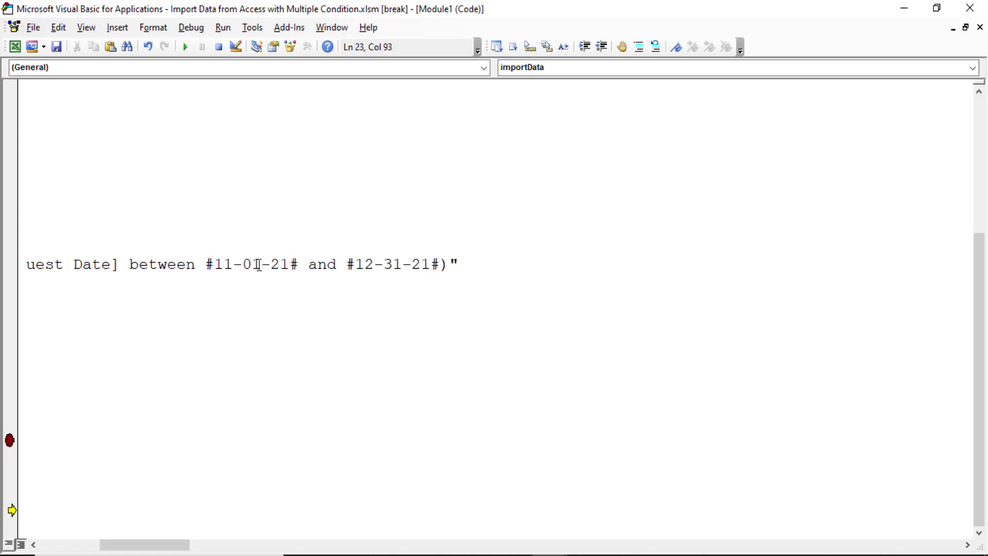
click(289, 280)
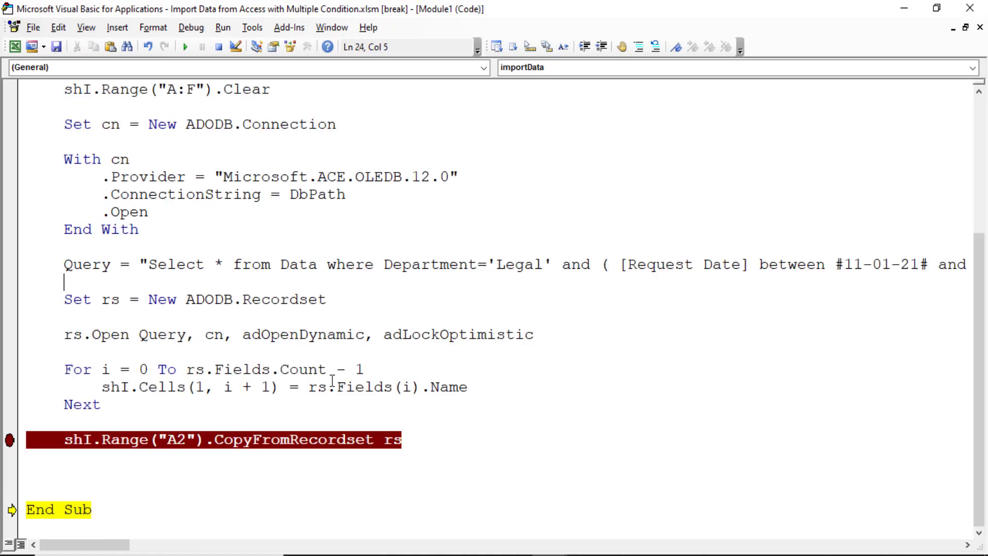
mouse_move(119, 545)
mouse_down()
mouse_move(152, 548)
mouse_move(67, 545)
mouse_up()
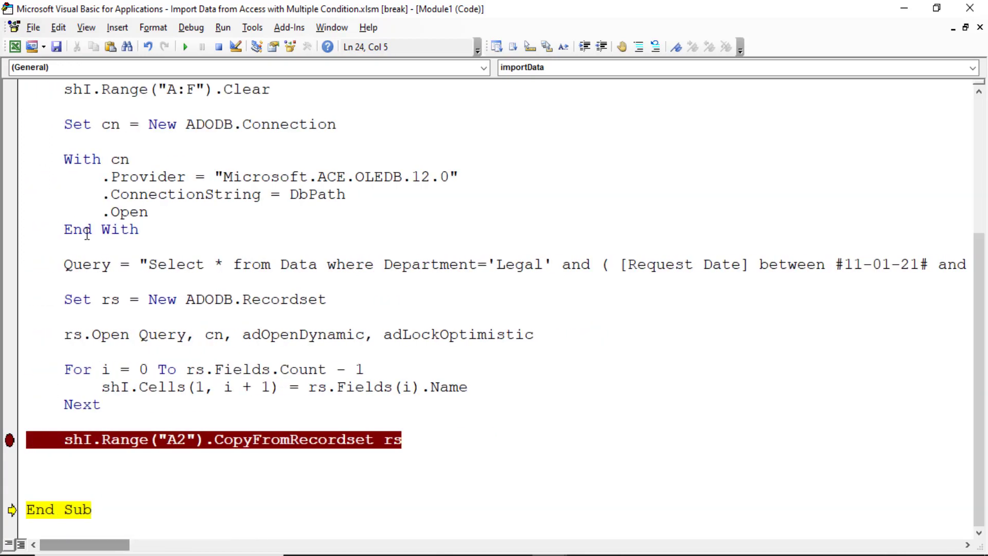
Reset the paused macro, rerun the import, and view the Import sheet in Excel.
click(229, 51)
click(187, 47)
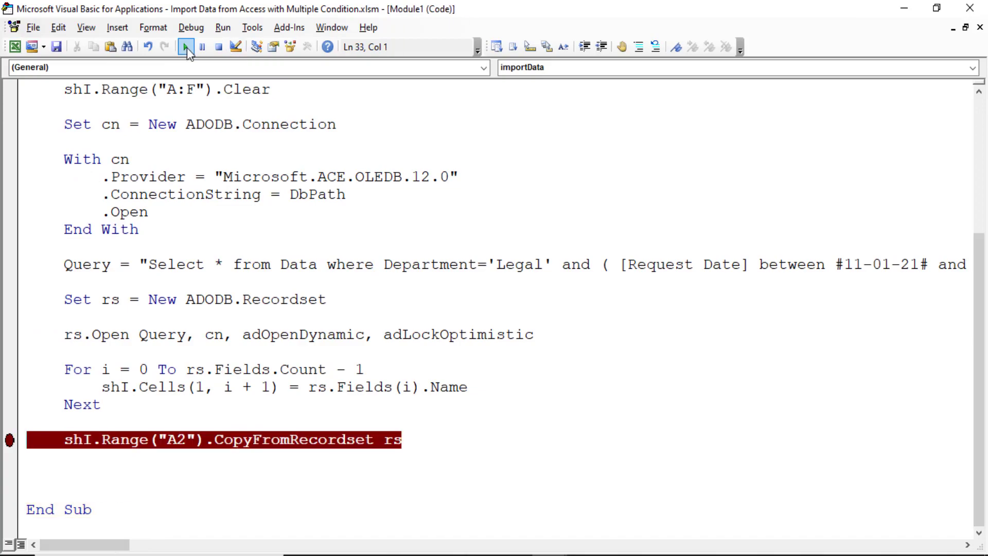
key(alt+F11)
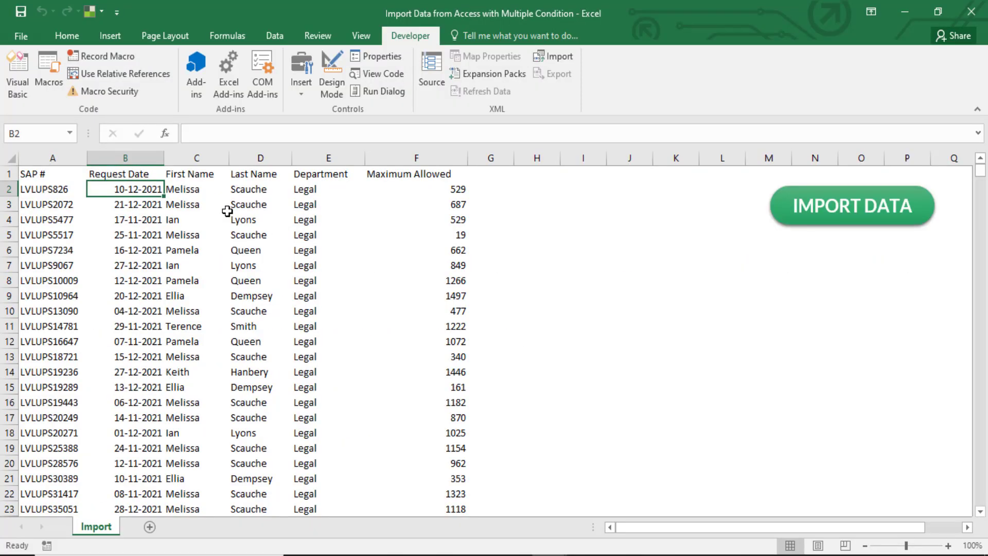
Filter-check the Request Date column to confirm only November–December 2021 rows, then return to the code.
key(Up)
key(alt+d)
key(f)
key(f)
key(Down)
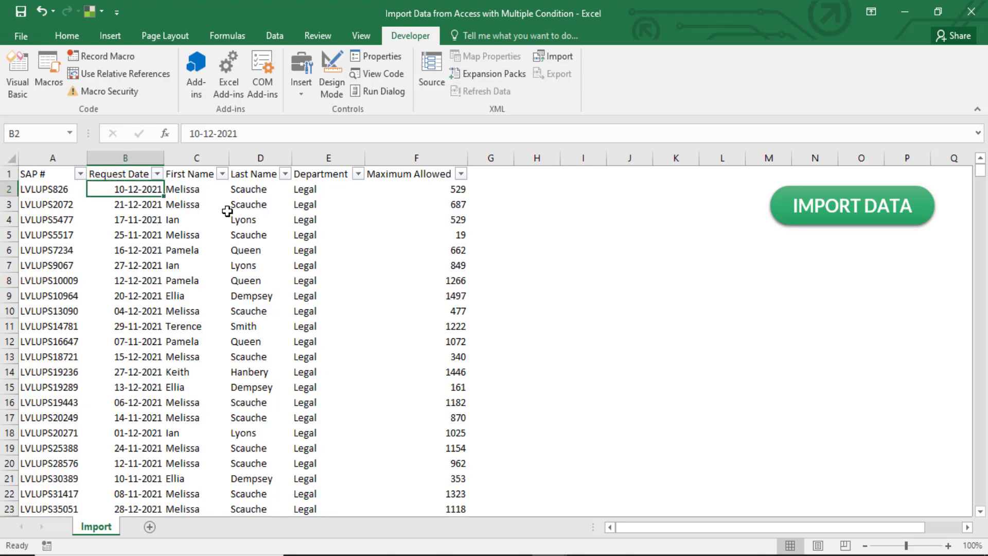
key(Up)
key(alt+Down)
key(alt+Down)
key(Escape)
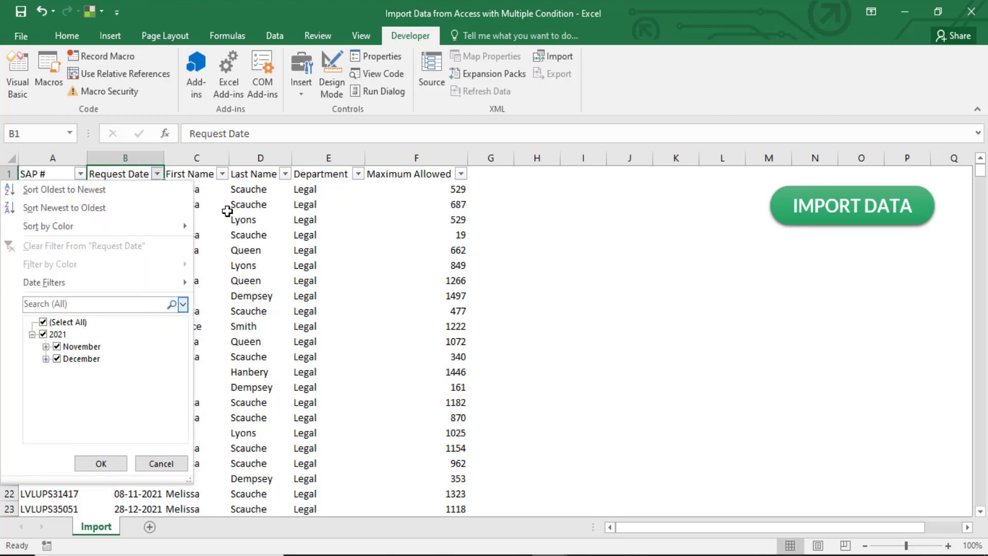
key(Escape)
key(Right)
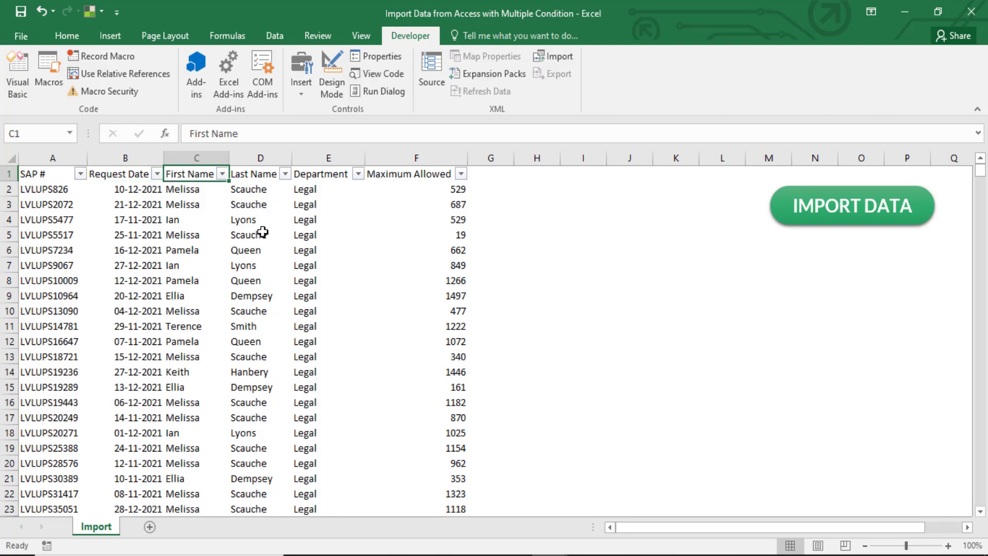
key(alt+F11)
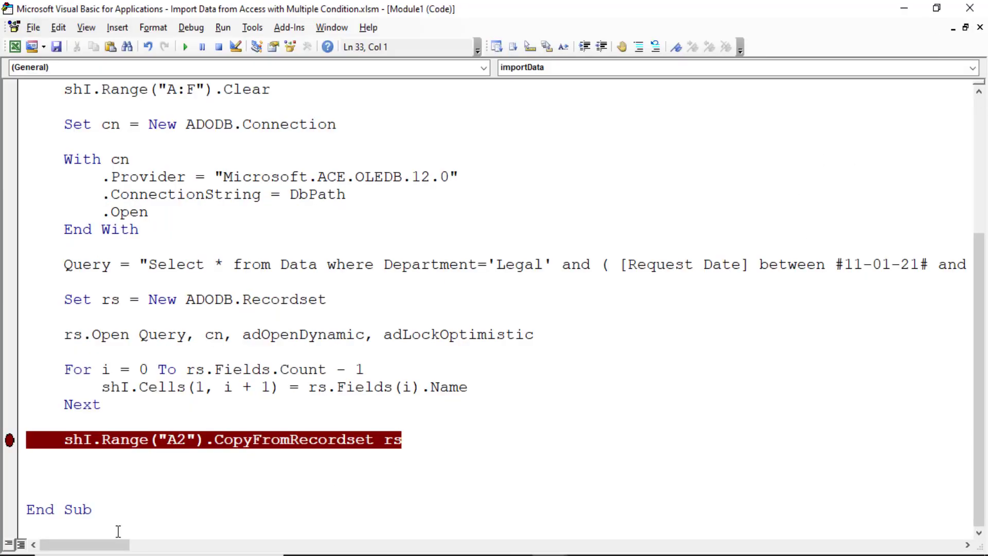
Append 'order by [Request Date]' to the end of the Query string, ascending order.
drag(107, 550, 148, 547)
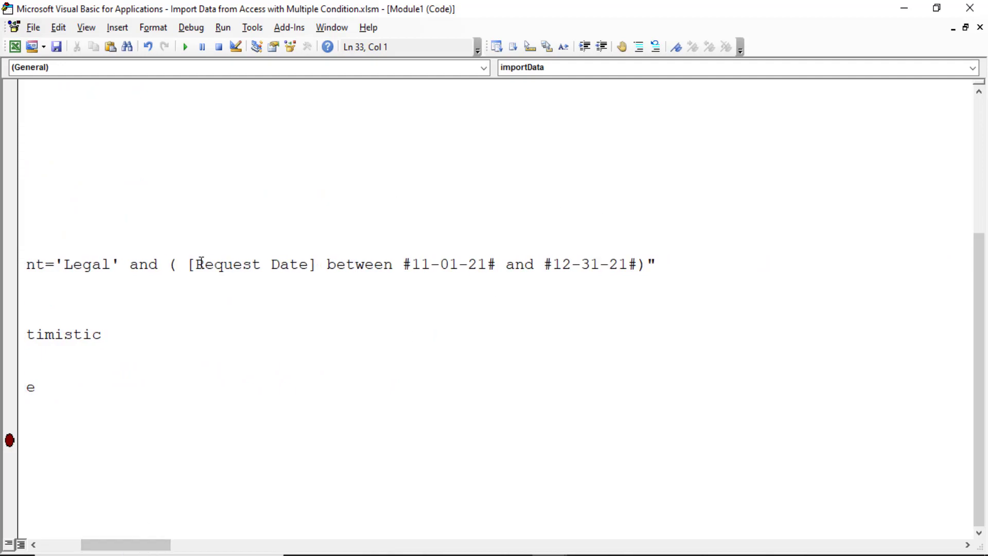
drag(188, 266, 315, 266)
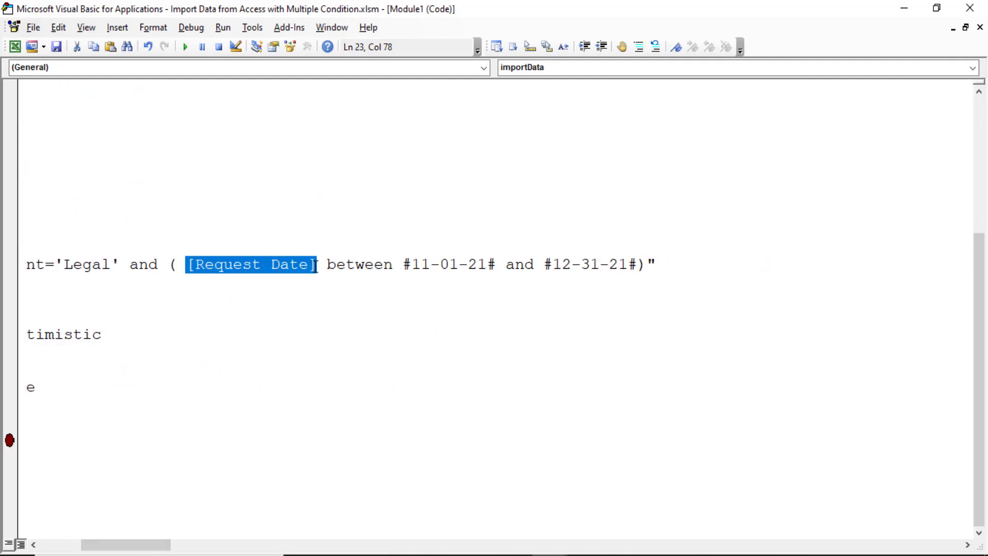
click(648, 265)
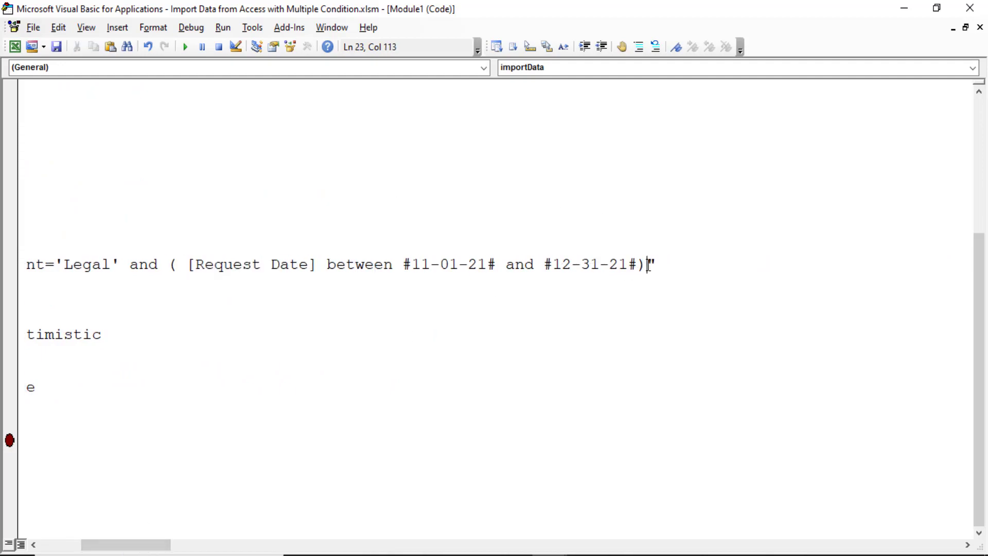
key(Right)
text(orde)
text(r by)
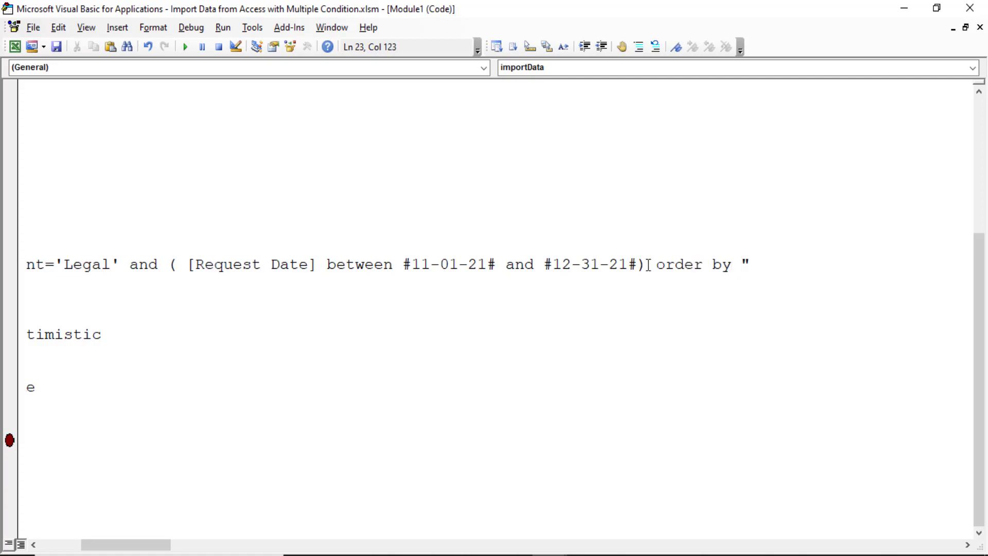
text([Request Date])
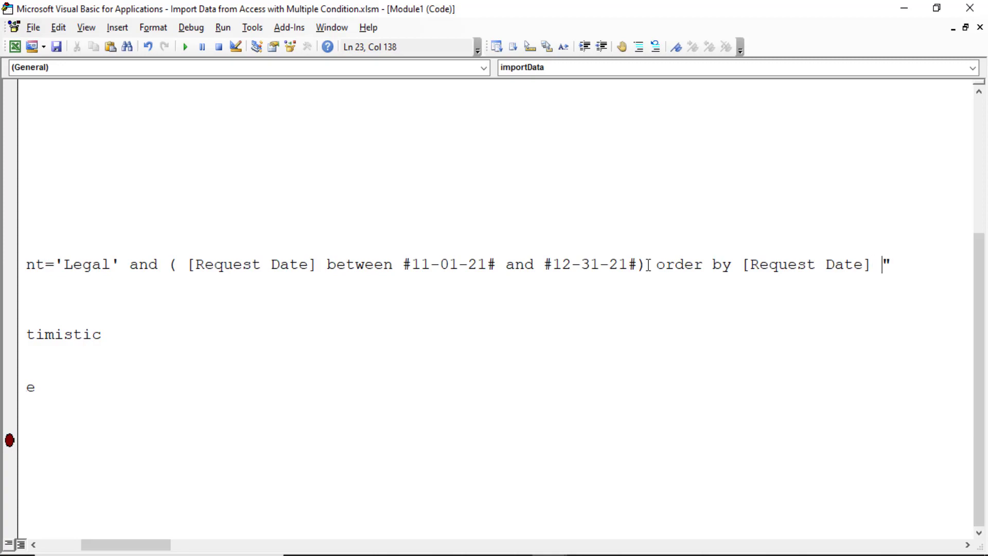
text(c)
key(BackSpace)
text(d)
text(esc)
key(BackSpace)
key(BackSpace)
key(BackSpace)
key(BackSpace)
key(BackSpace)
Rerun the import macro with the sorted query.
click(477, 336)
drag(123, 545, 39, 548)
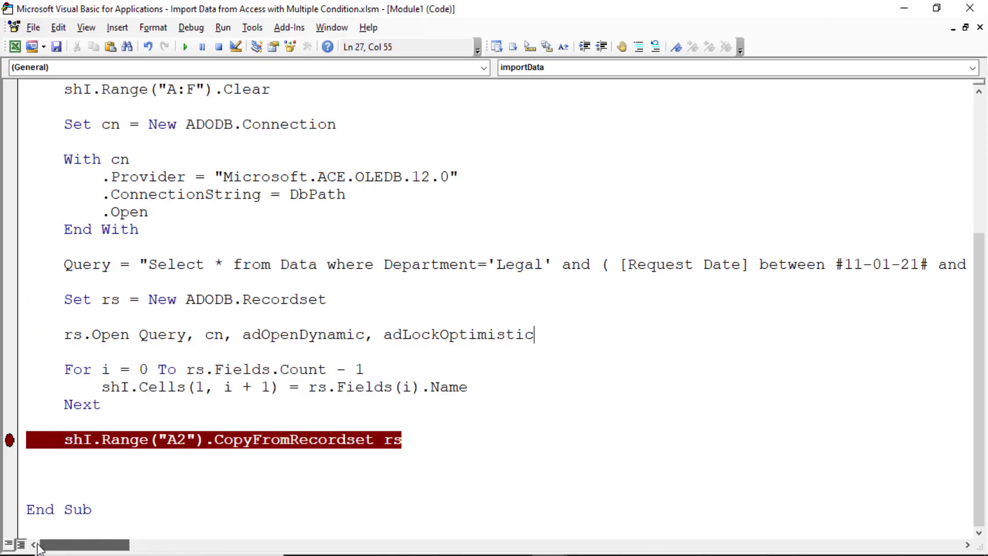
click(139, 335)
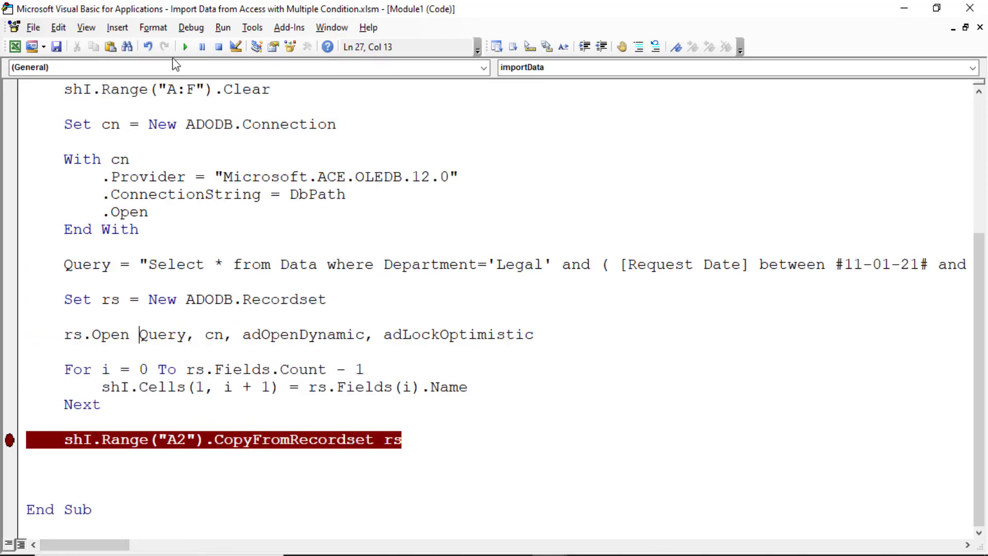
click(184, 48)
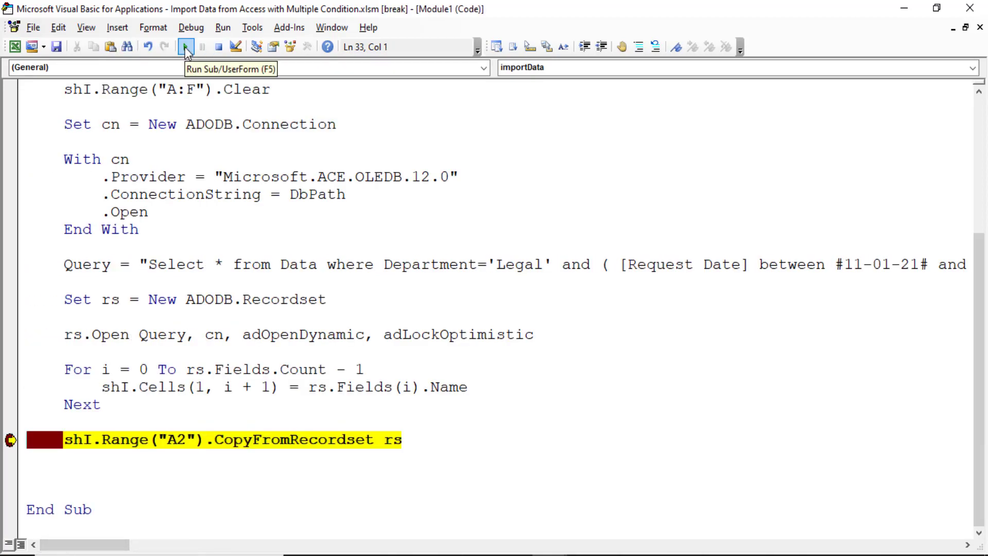
Let the macro finish and check the first imported request dates, starting 02-11-2021.
click(184, 47)
key(alt+Tab)
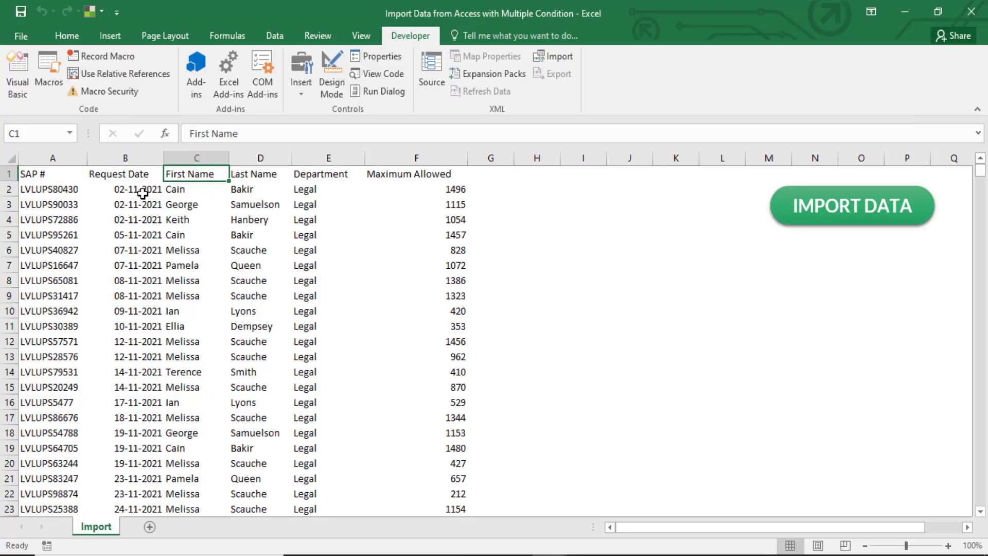
click(144, 190)
scroll(136, 281, down, 4)
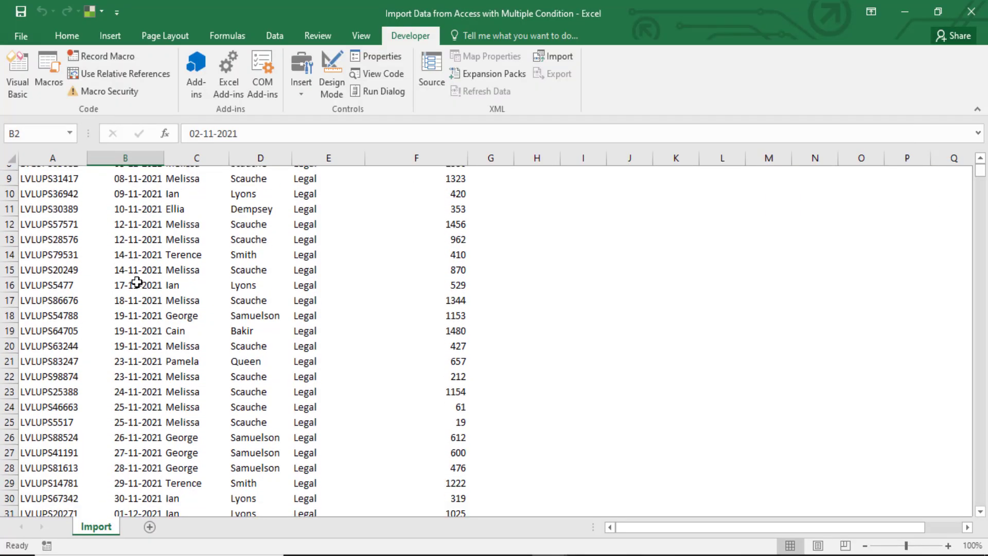
click(136, 282)
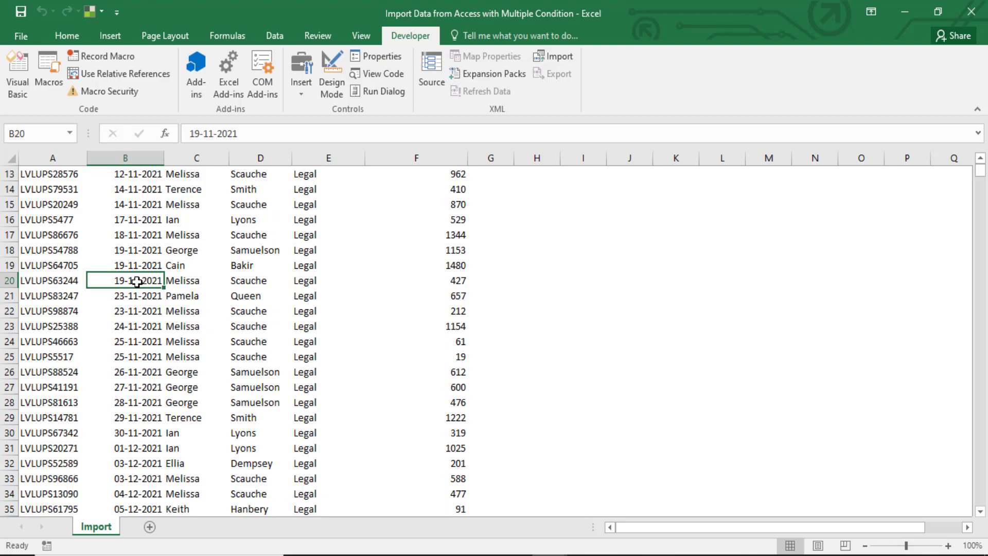
Select all imported request dates, B2:B59, to confirm the sort, then return to the VBA editor.
key(ctrl+Down)
key(ctrl+Up)
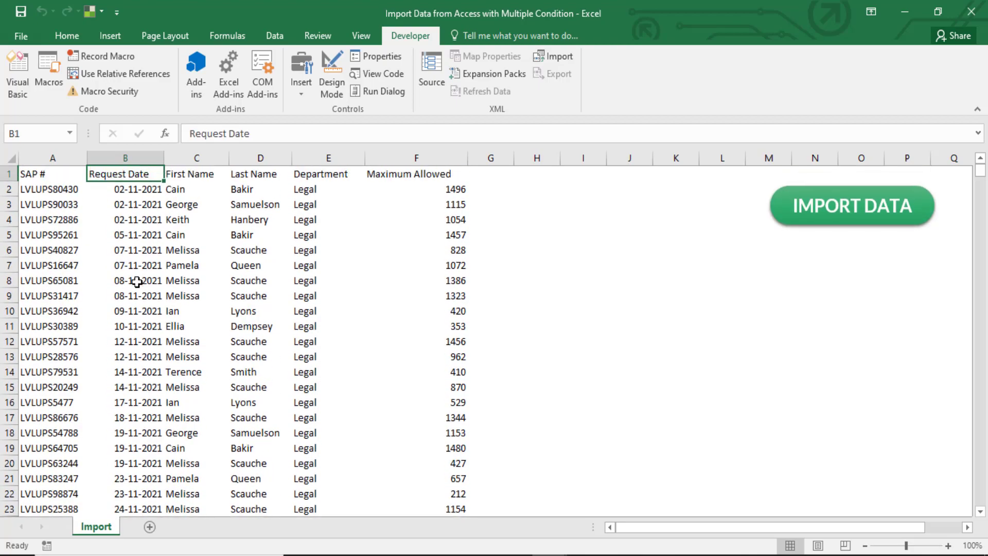
key(Down)
key(ctrl+shift+Down)
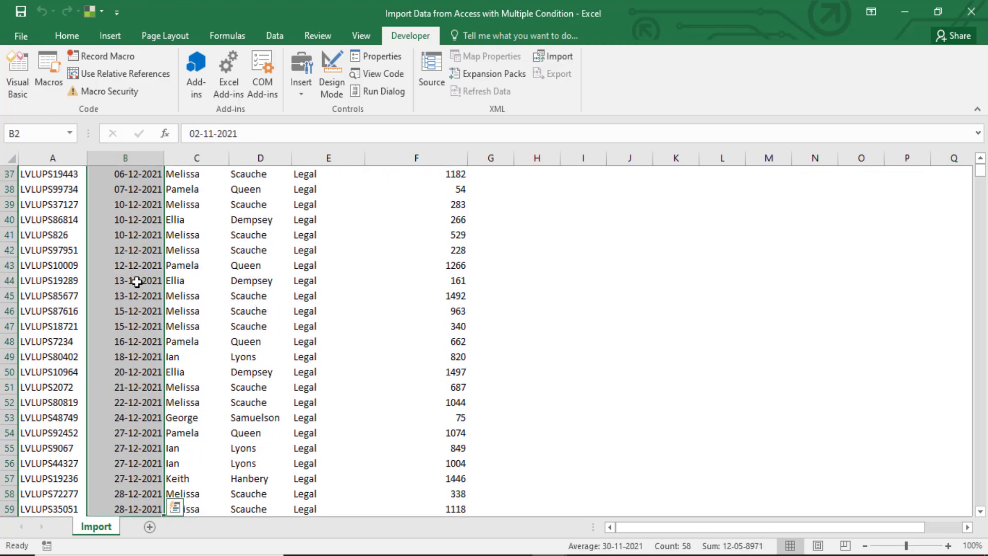
key(ctrl+Up)
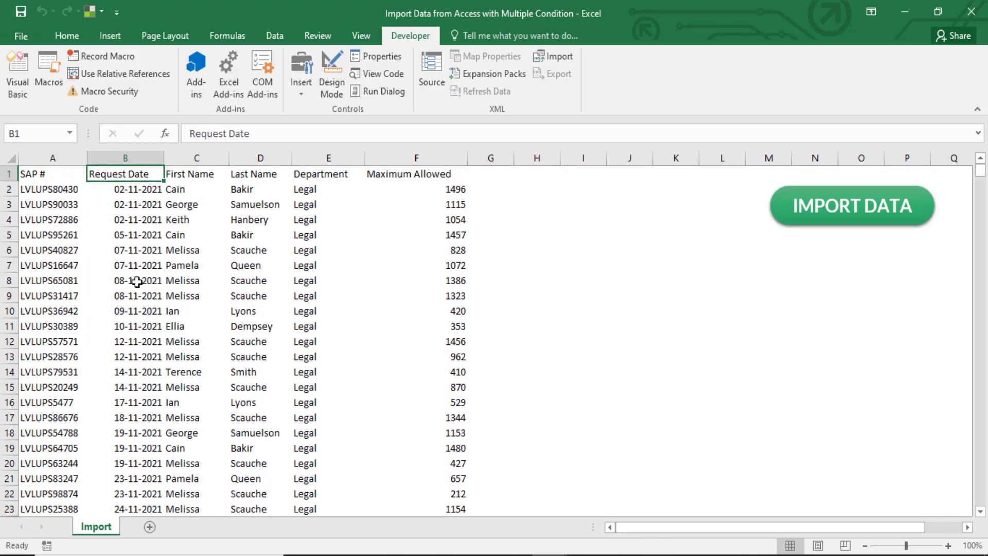
key(Right)
key(Right)
key(alt+Tab)
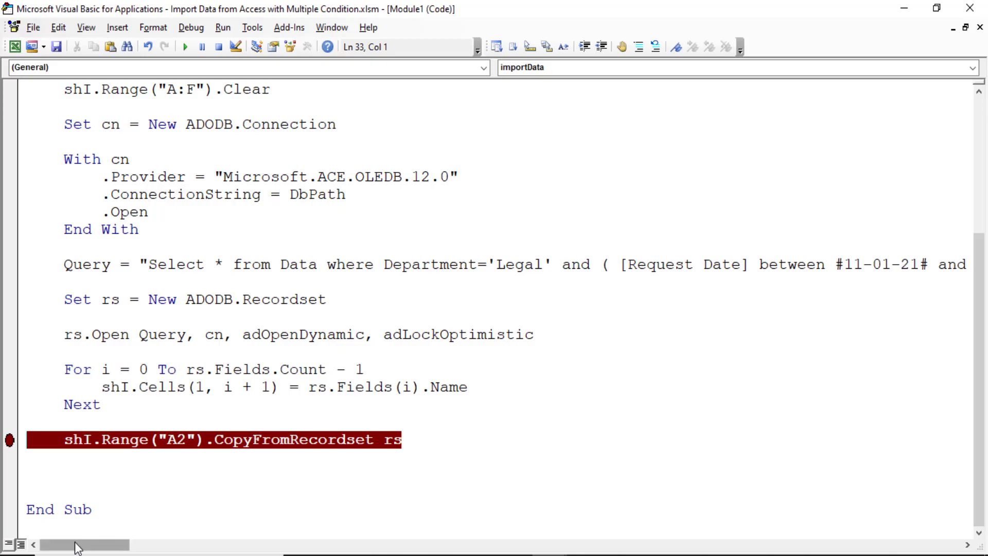
mouse_move(75, 546)
mouse_down()
mouse_move(106, 546)
mouse_move(77, 545)
mouse_up()
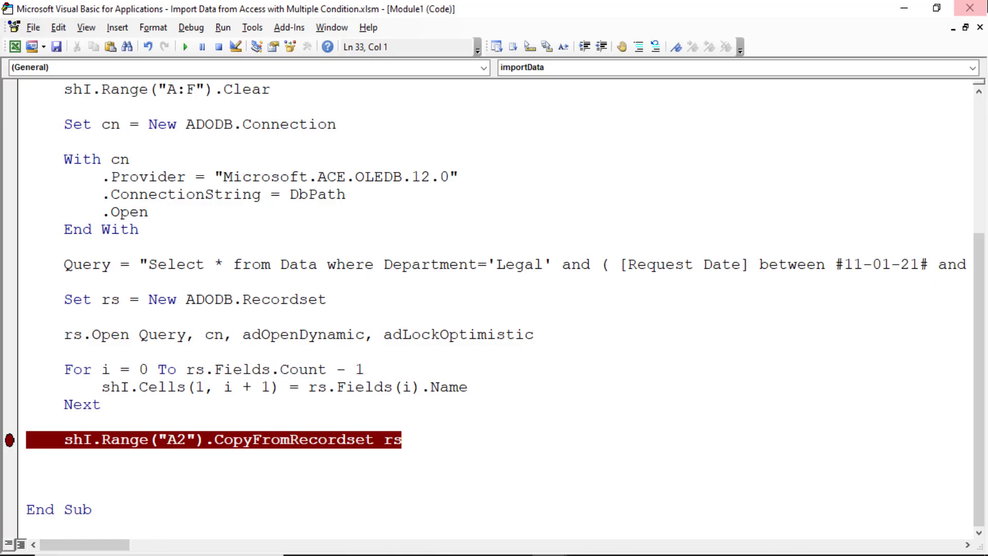
Create a new Access query in Design view with the Data table added as its source.
click(904, 7)
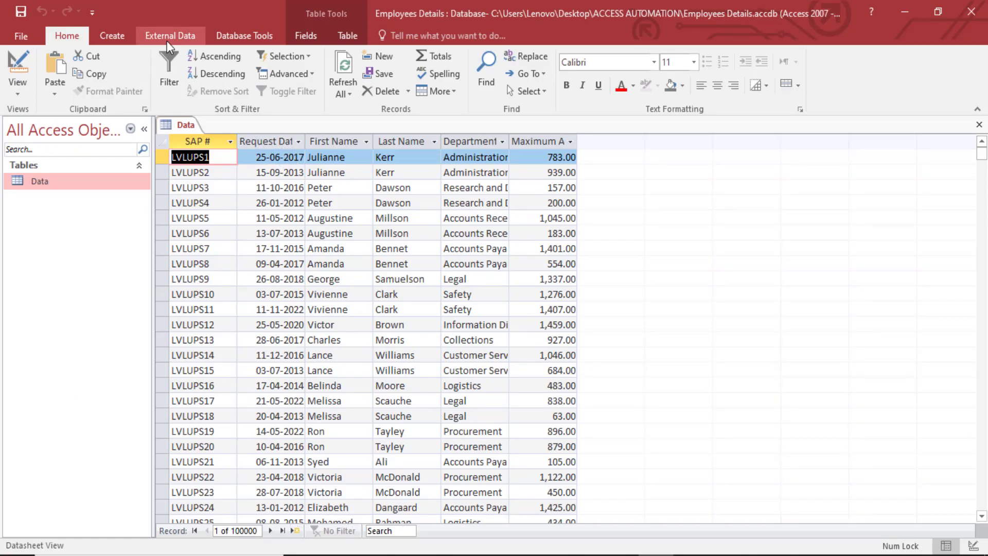
click(119, 43)
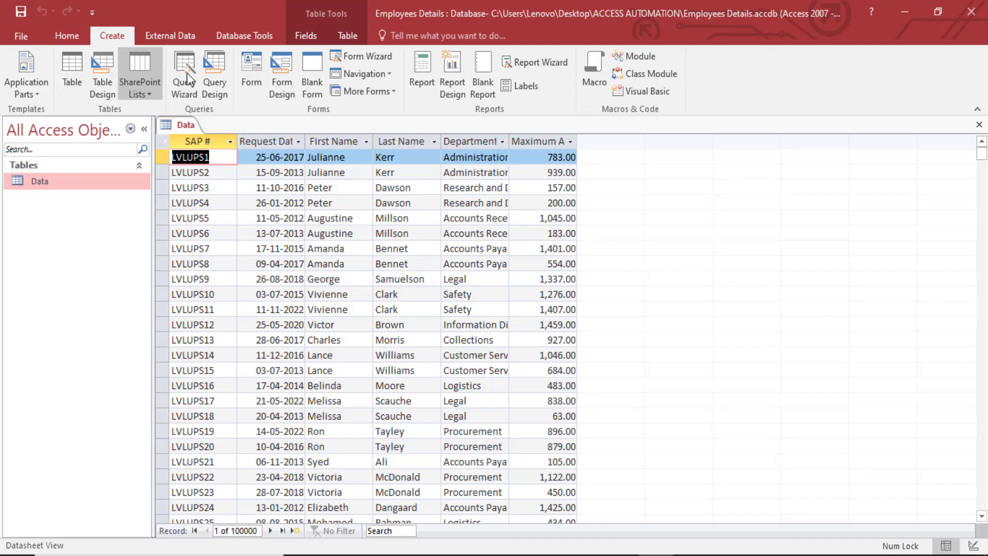
click(216, 98)
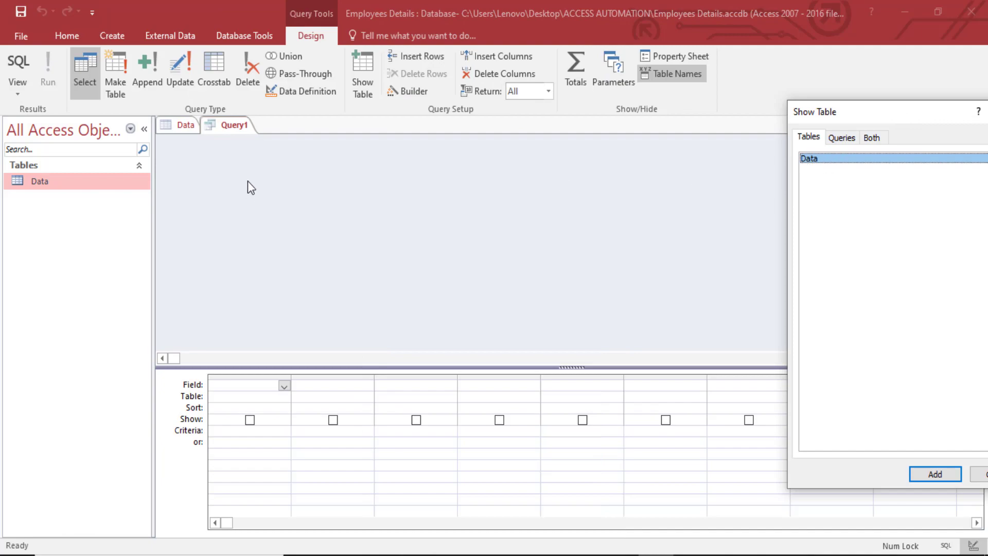
key(Return)
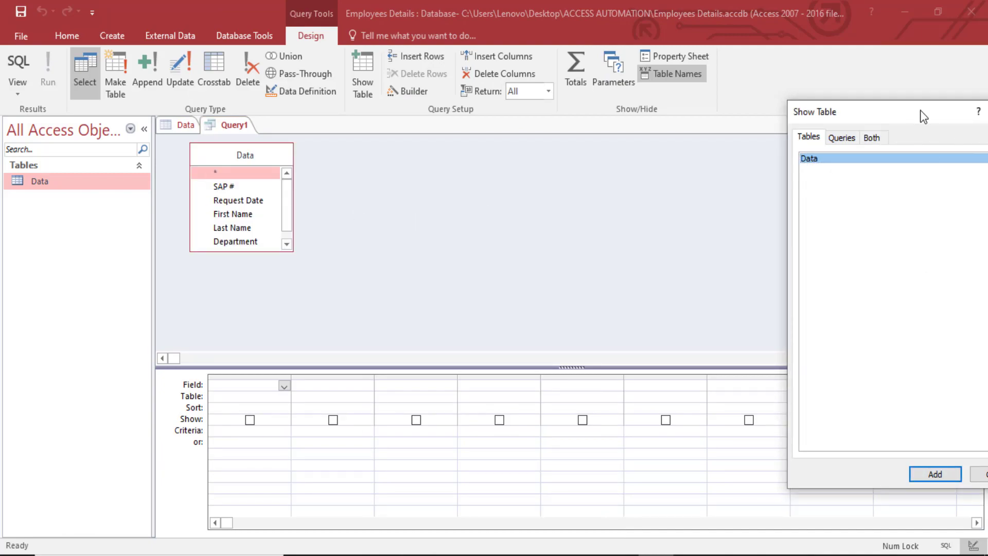
drag(920, 110, 768, 110)
click(859, 110)
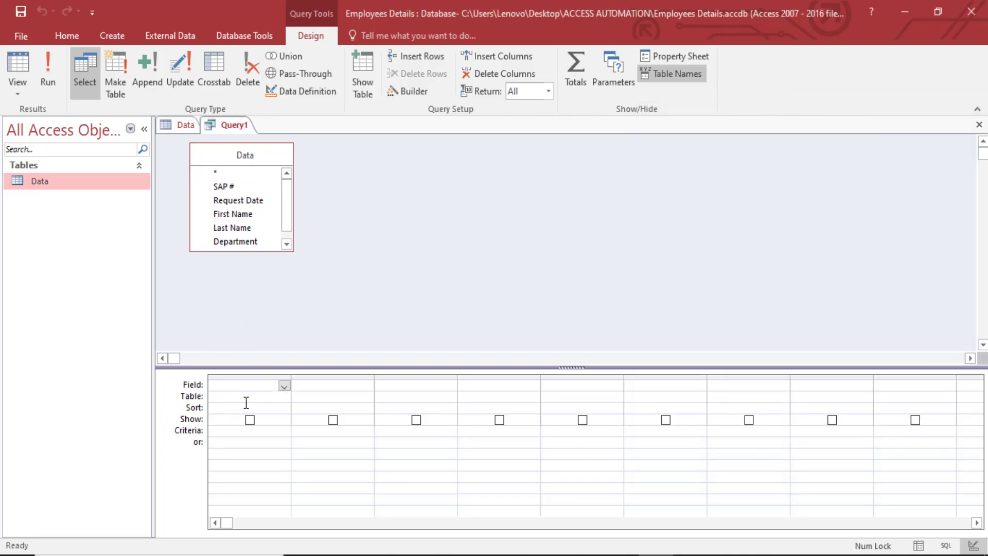
Fill the first four grid columns with SAP #, Request Date, First Name and Last Name.
click(283, 386)
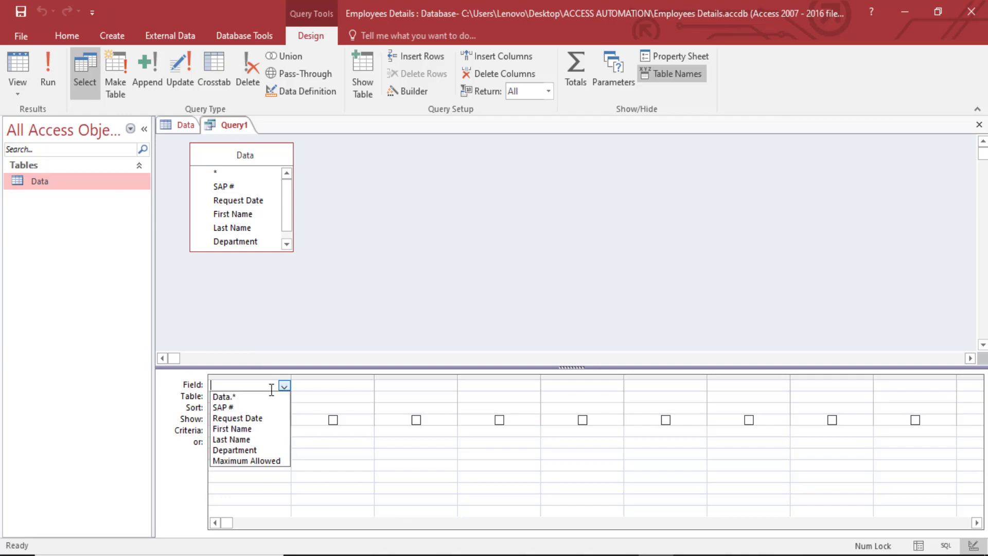
click(248, 407)
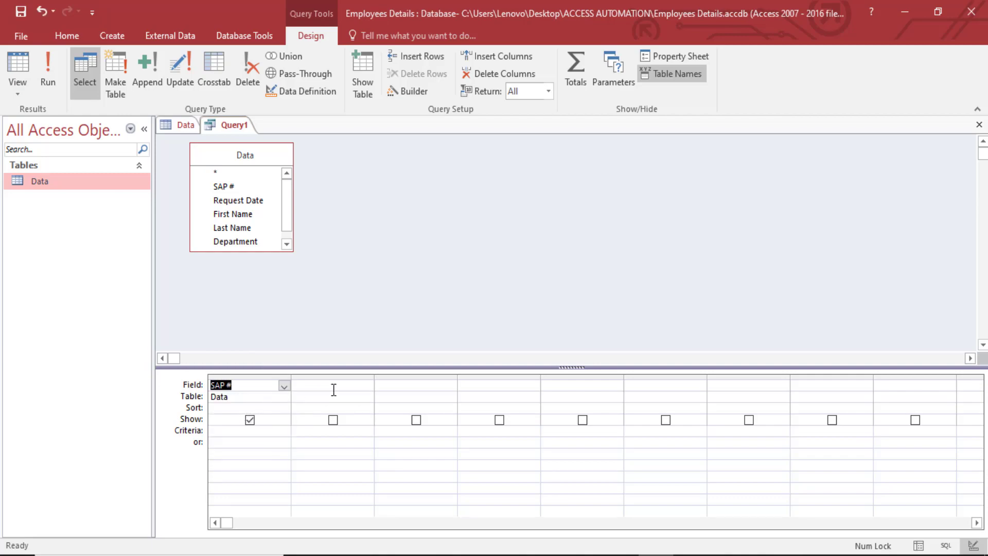
click(364, 386)
click(366, 386)
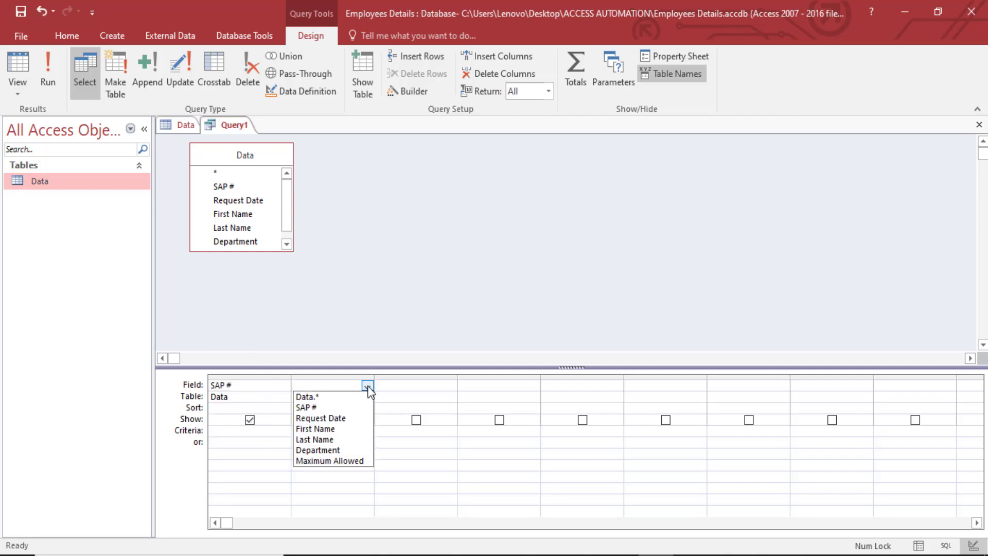
click(323, 415)
click(449, 386)
click(450, 386)
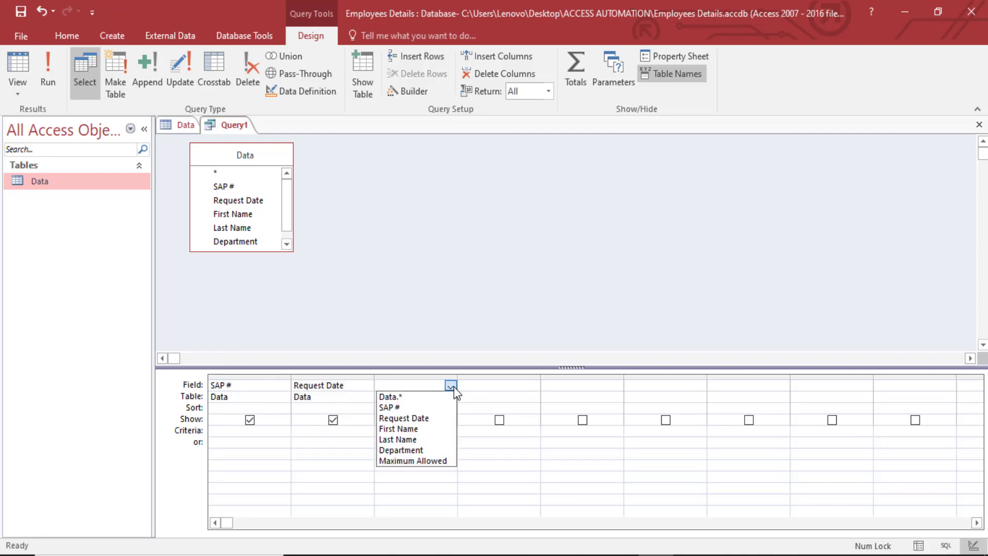
click(409, 429)
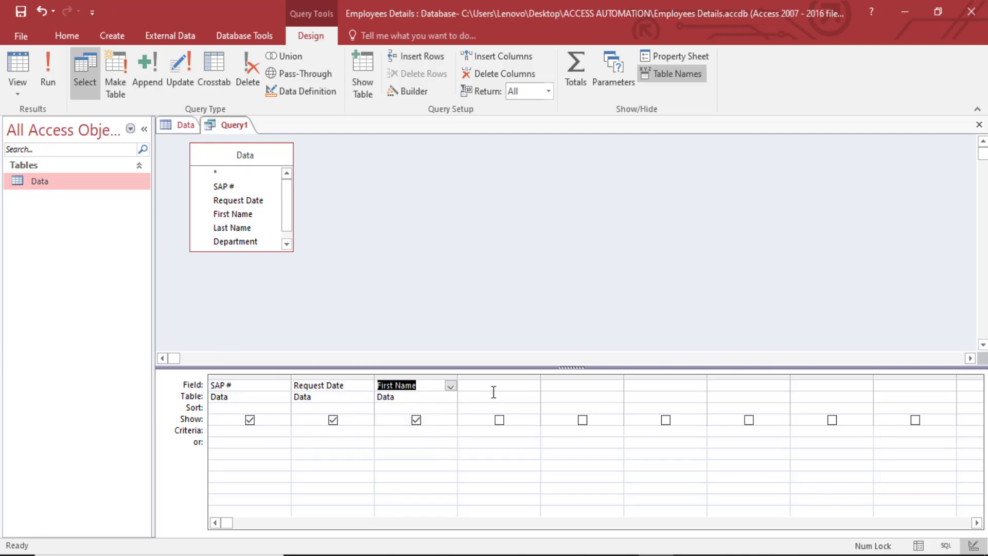
click(512, 386)
click(533, 386)
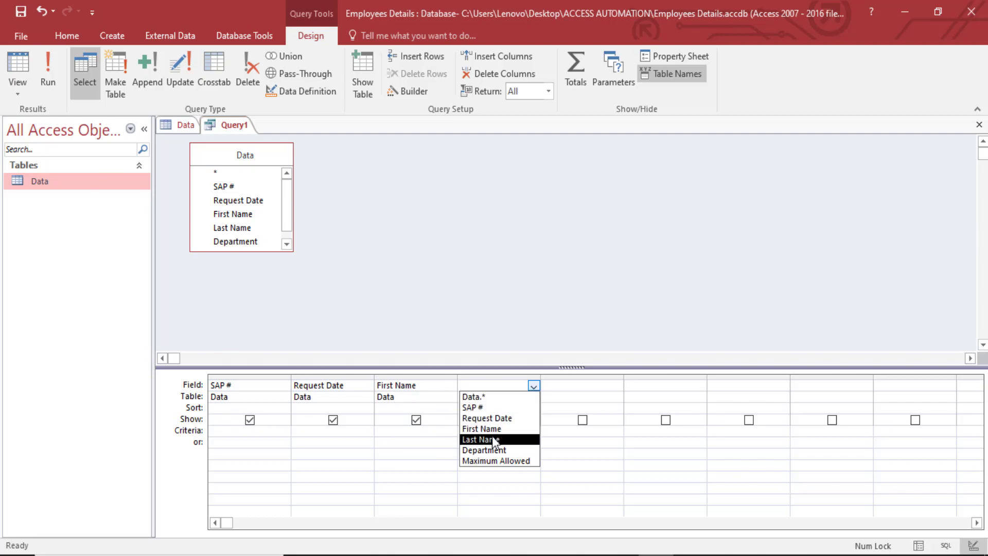
click(492, 437)
Add Department and Maximum Allowed as the fifth and sixth grid columns.
click(602, 388)
click(617, 386)
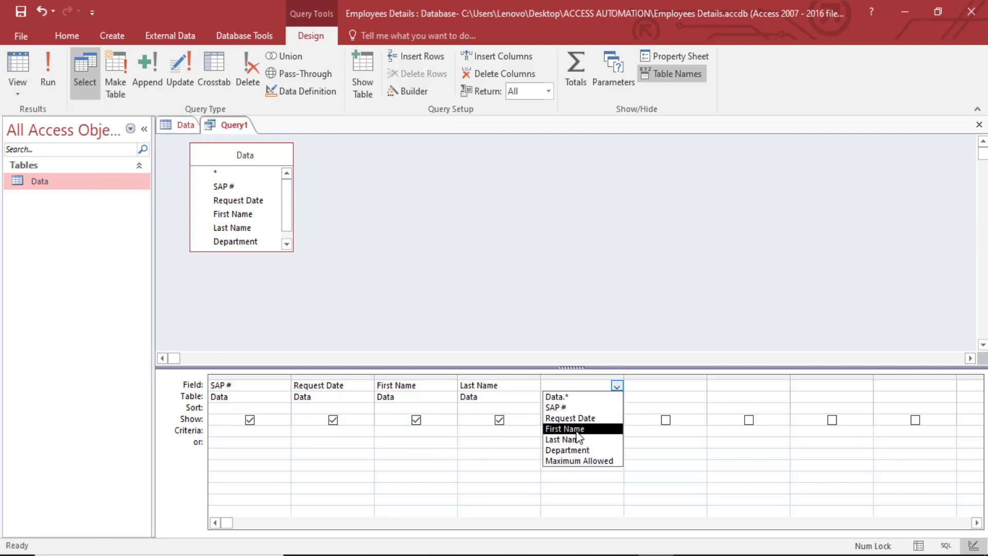
click(570, 450)
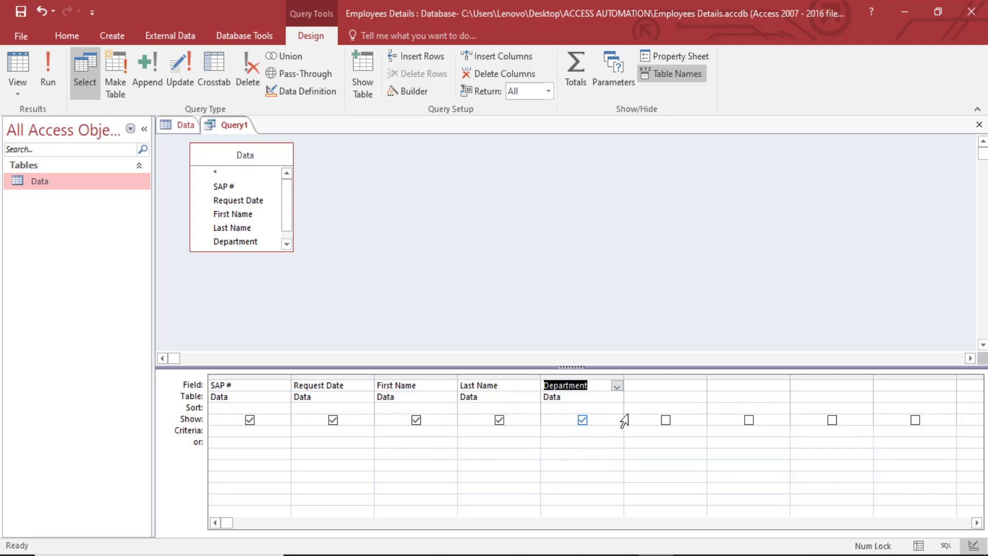
click(683, 394)
click(695, 387)
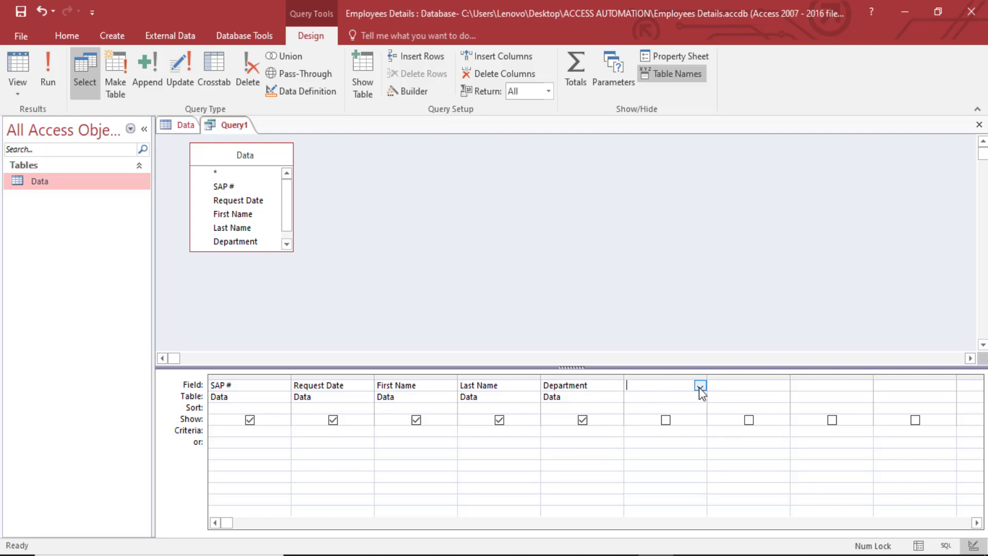
click(699, 387)
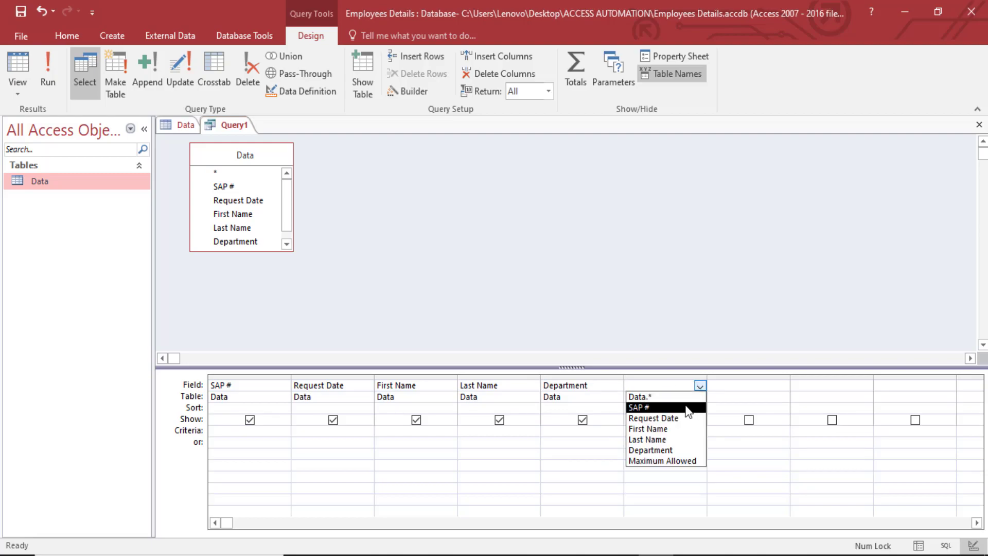
click(662, 461)
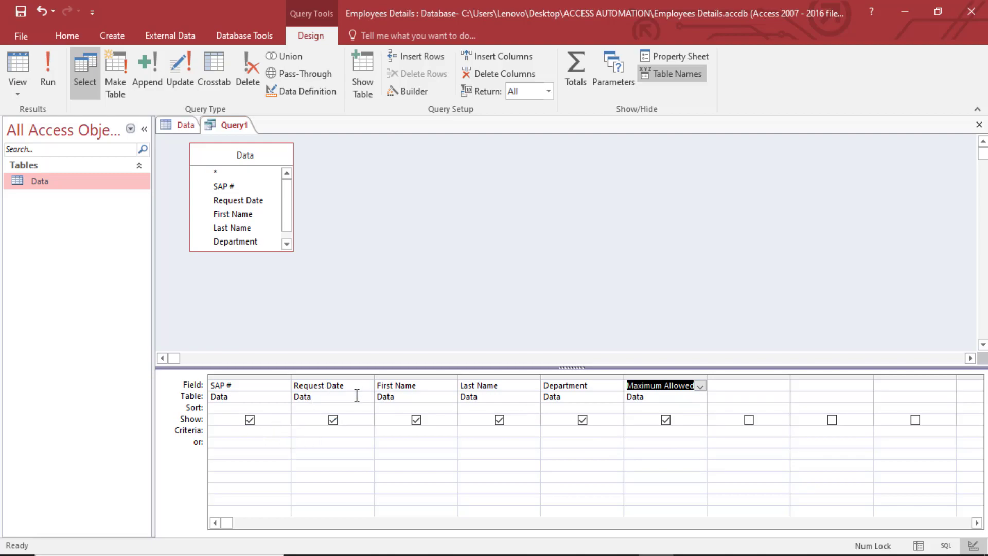
click(307, 430)
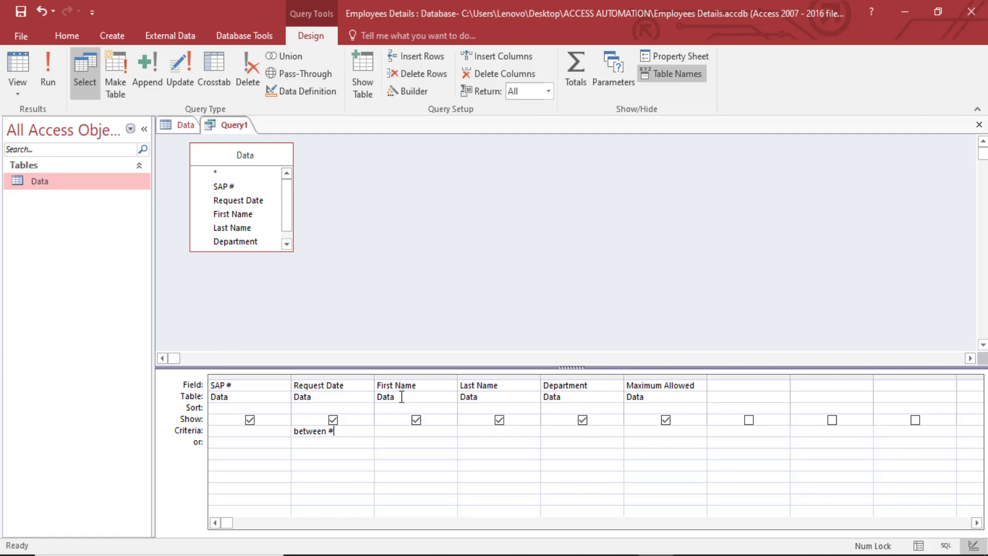
Set Request Date to Between #01-01-2021# And #31-03-2021# and Department to Legal, then run Query1.
text(01)
text(2)
text(1)
text(#)
text( an)
text(31)
text(0)
key(BackSpace)
click(564, 429)
text(gal)
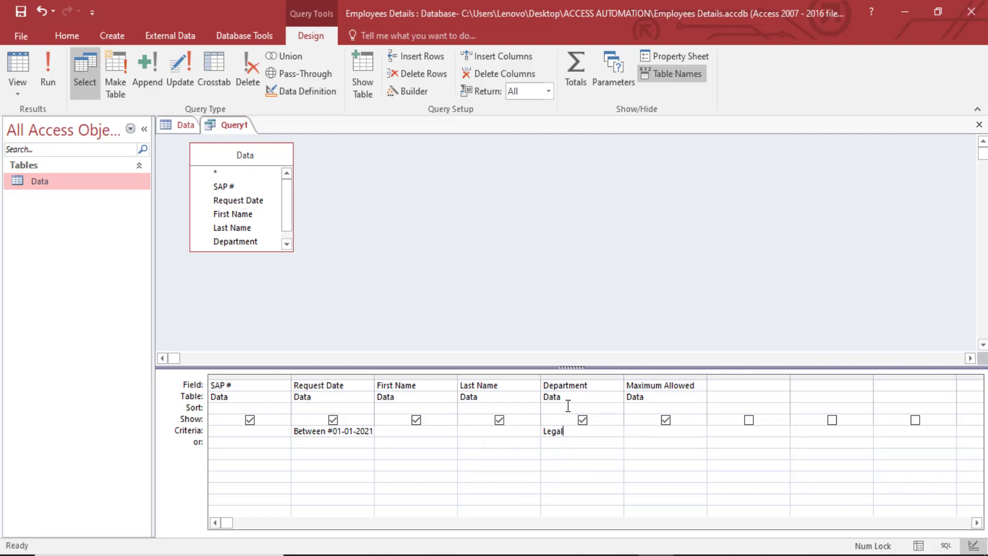
click(338, 448)
drag(324, 431, 389, 430)
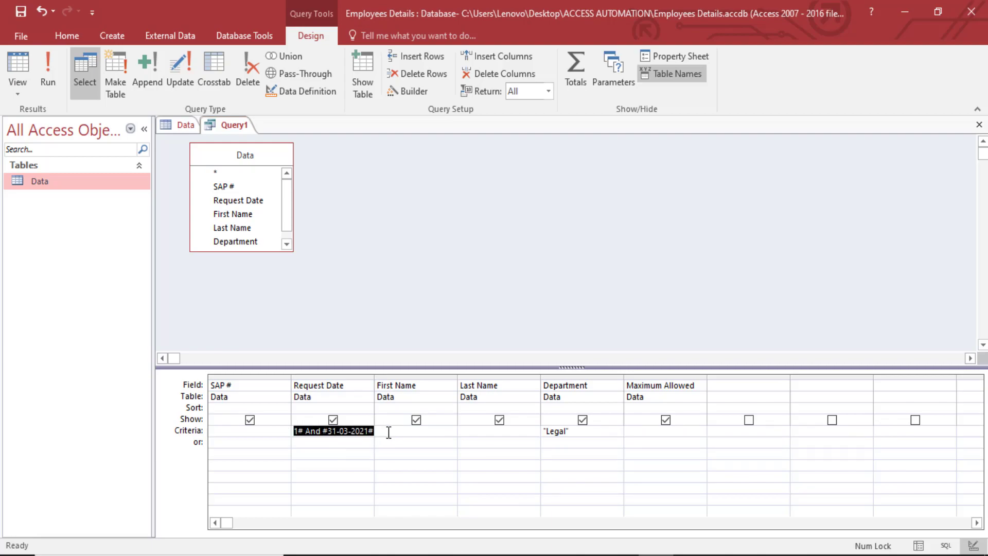
click(342, 446)
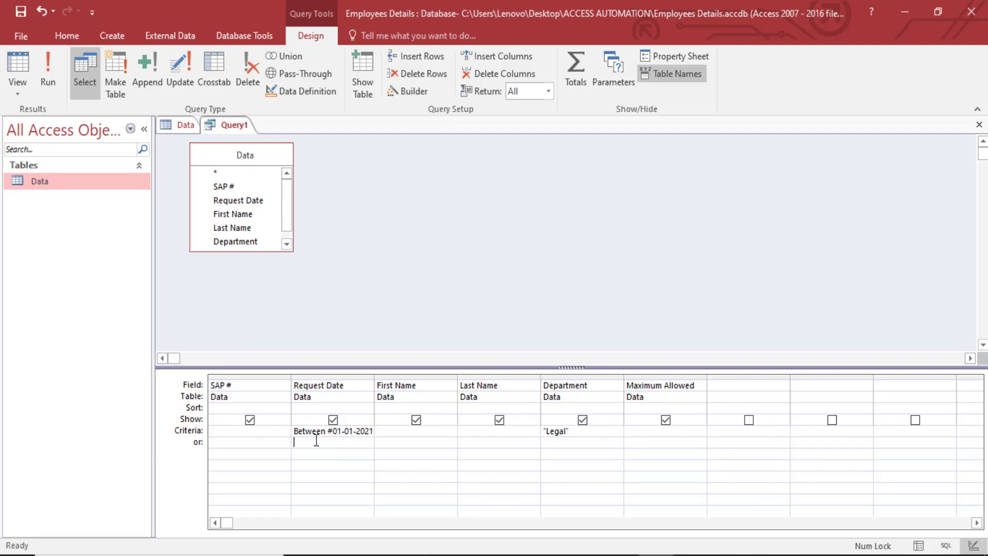
click(52, 80)
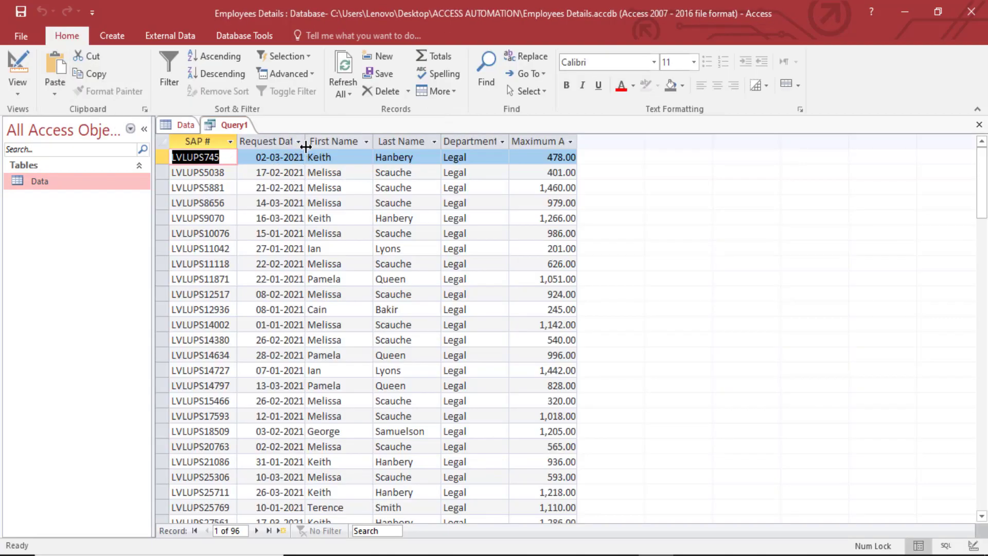
scroll(476, 188, down, 5)
scroll(477, 192, down, 5)
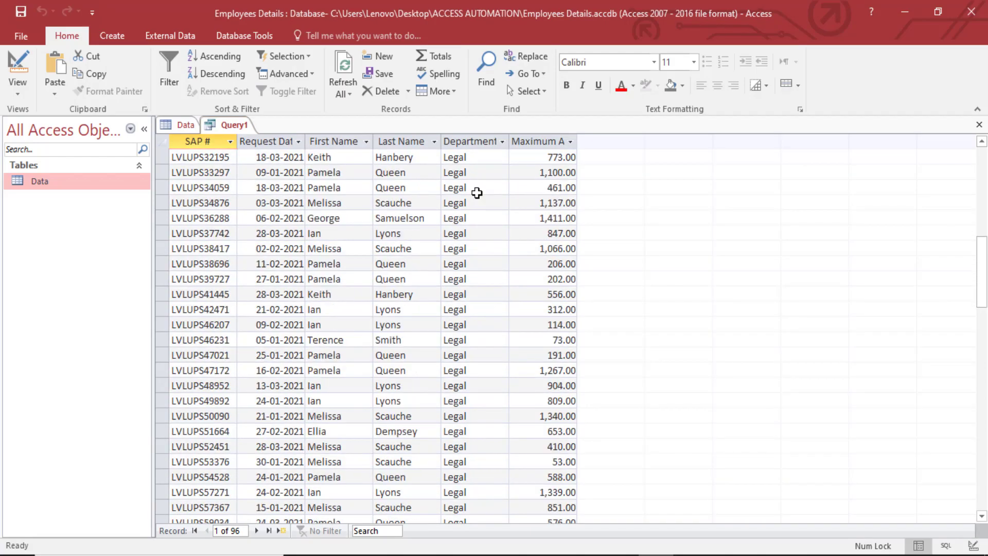
scroll(476, 201, down, 10)
scroll(468, 222, down, 10)
scroll(411, 232, up, 3)
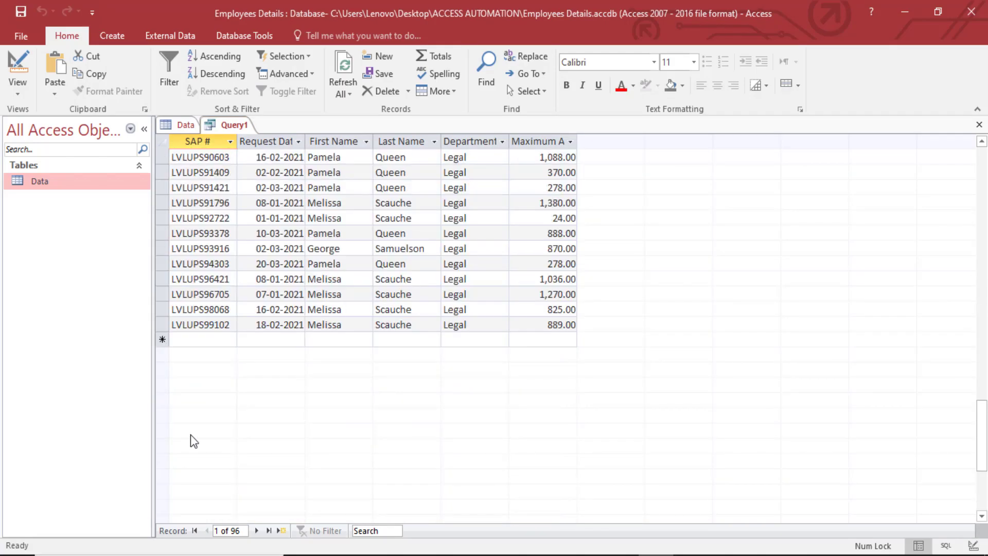
scroll(194, 442, up, 7)
scroll(319, 353, up, 6)
scroll(320, 254, up, 9)
scroll(301, 194, up, 5)
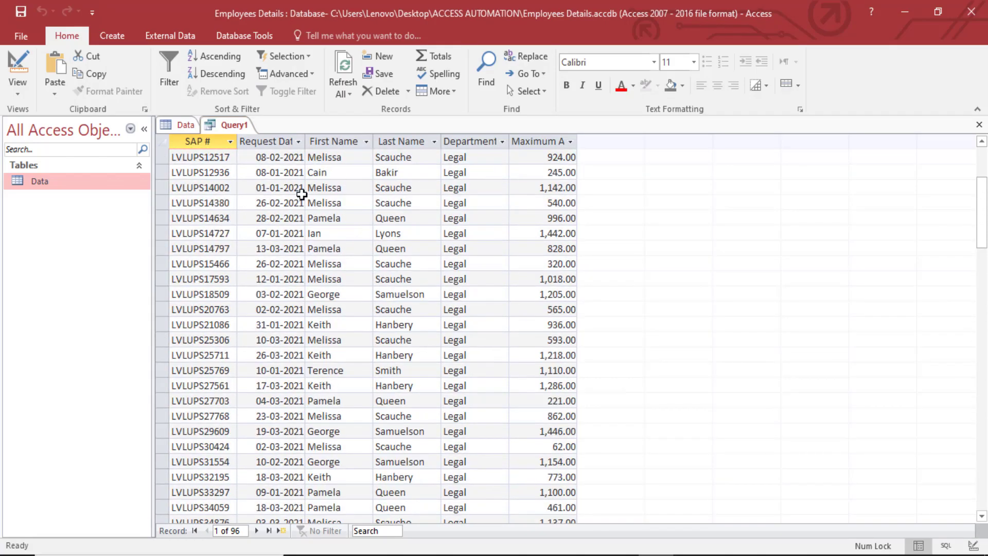
scroll(301, 195, up, 3)
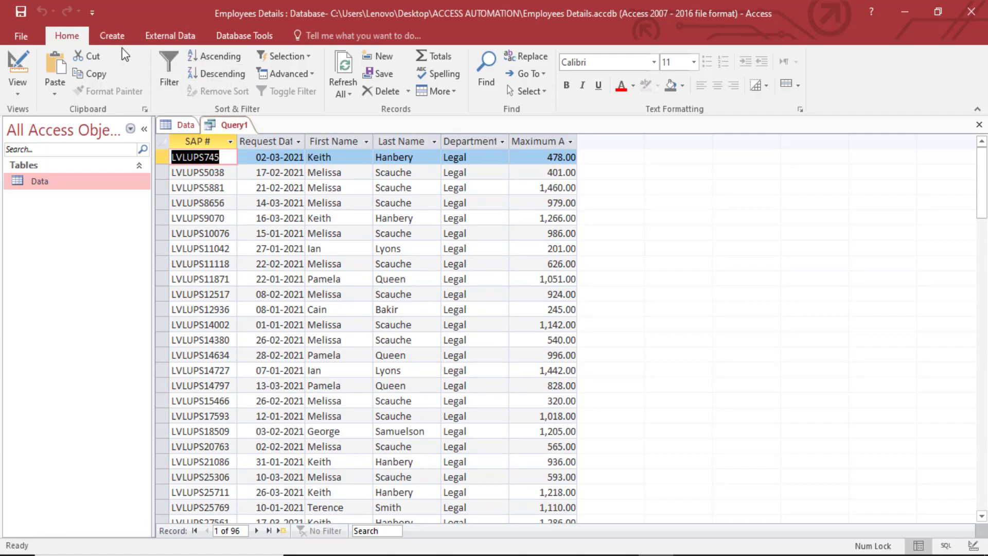
click(229, 124)
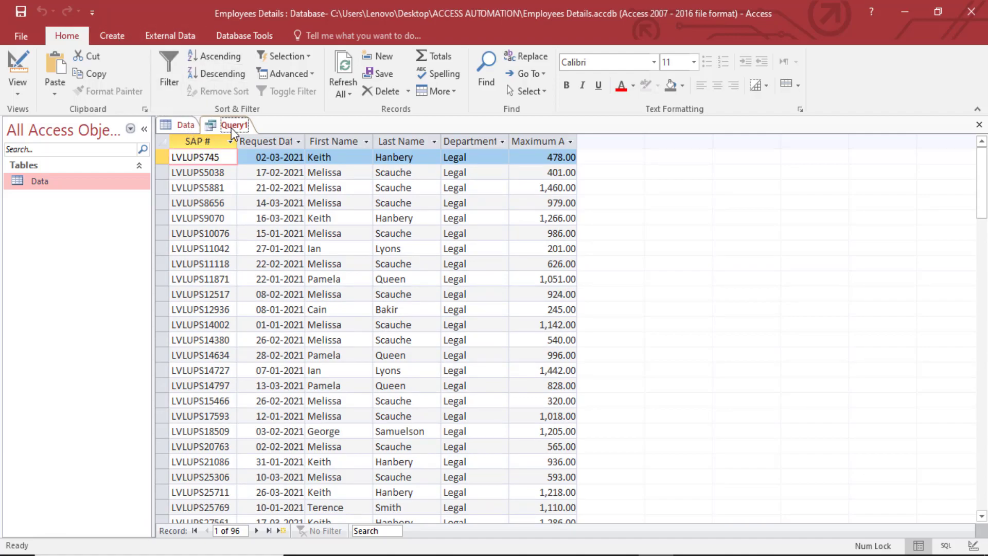
click(111, 35)
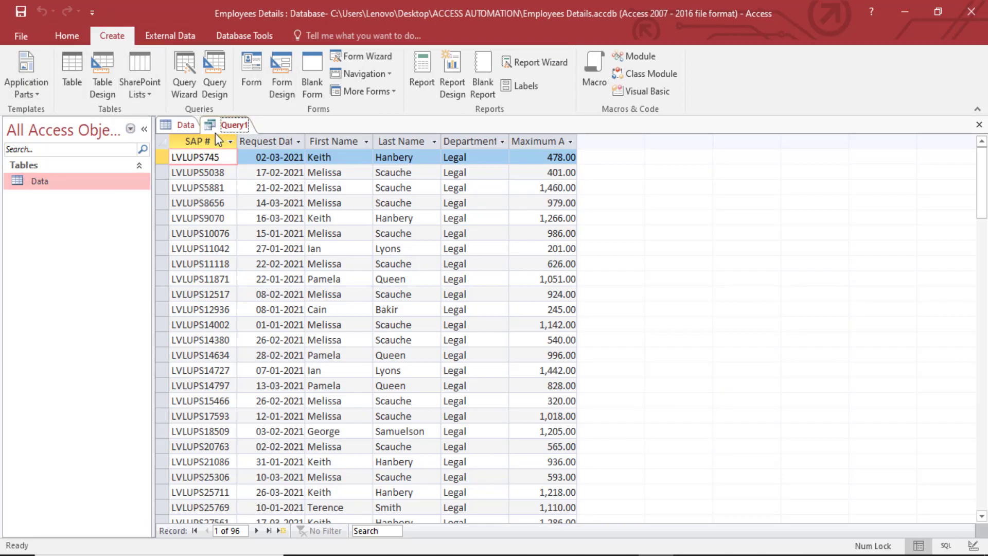
Switch Query1 to SQL View and select the field list after SELECT.
right_click(229, 123)
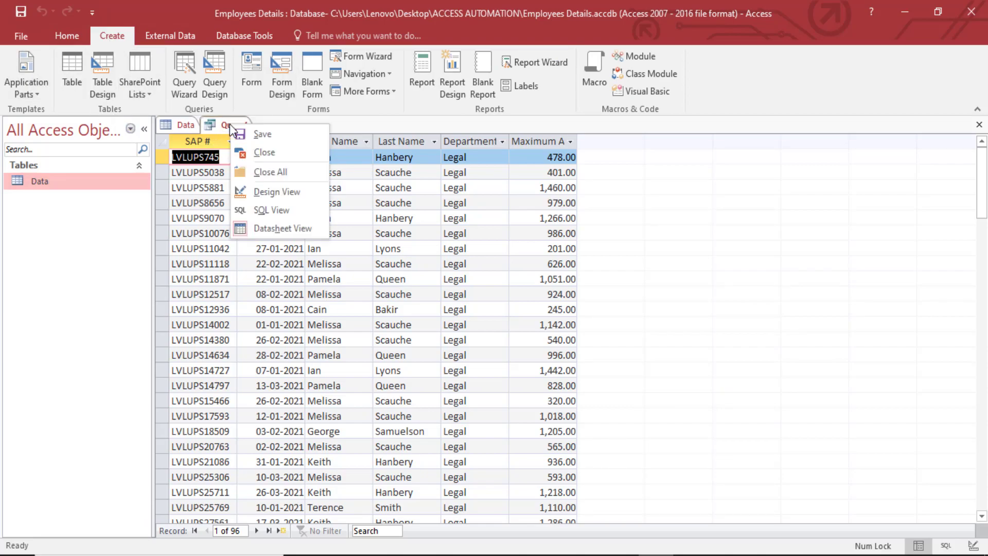
click(263, 209)
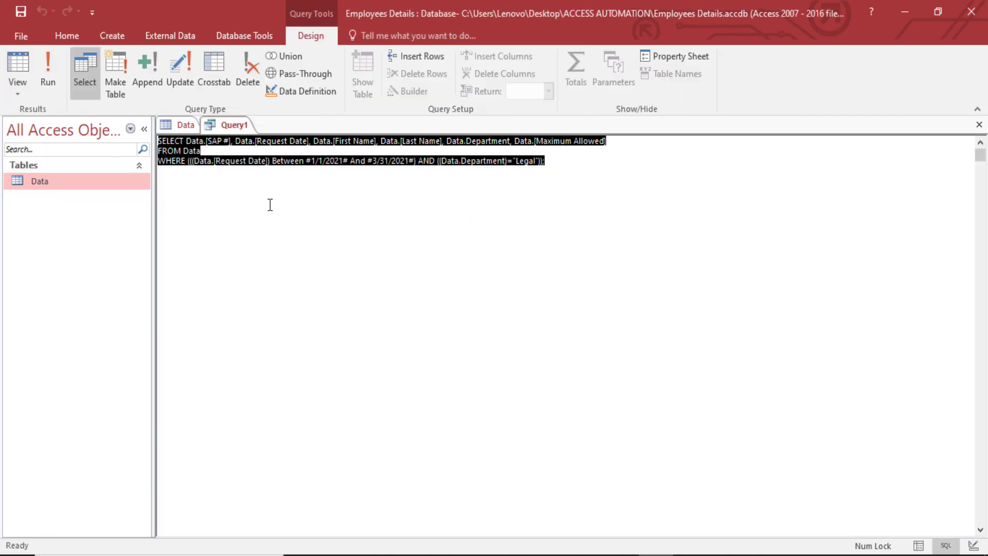
click(208, 174)
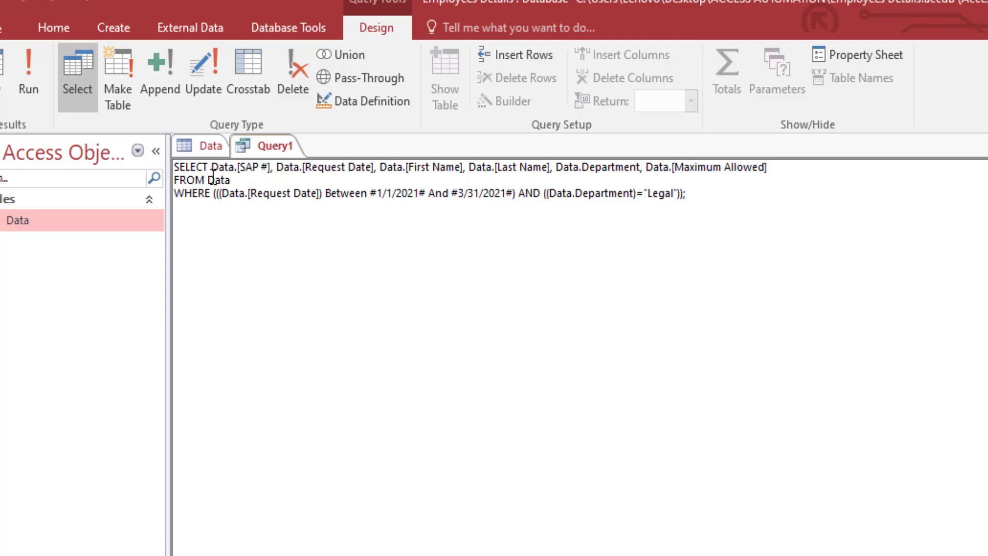
mouse_move(211, 168)
mouse_down()
mouse_move(448, 174)
mouse_move(796, 156)
mouse_up()
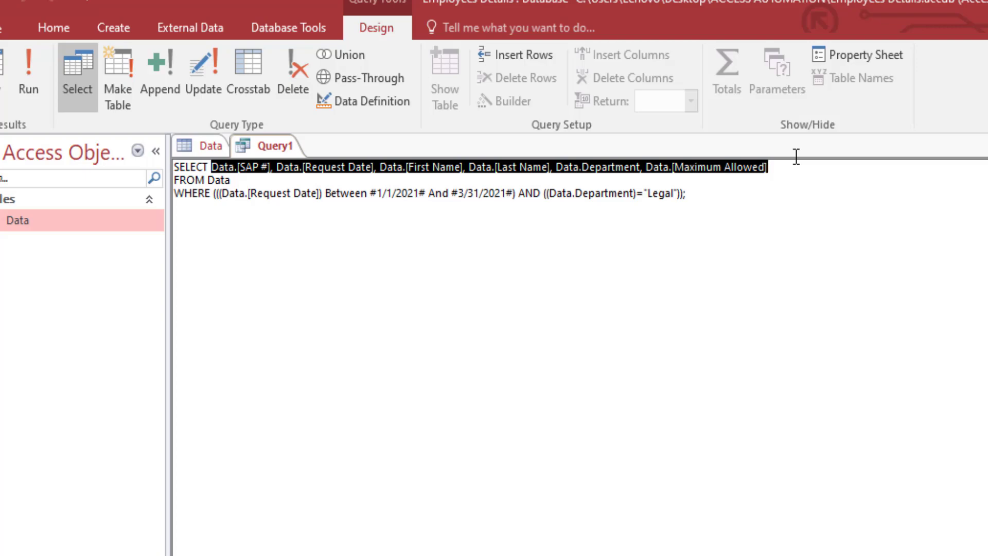
Replace the field list with * and strip the Data. prefix and extra brackets around Request Date.
text(*)
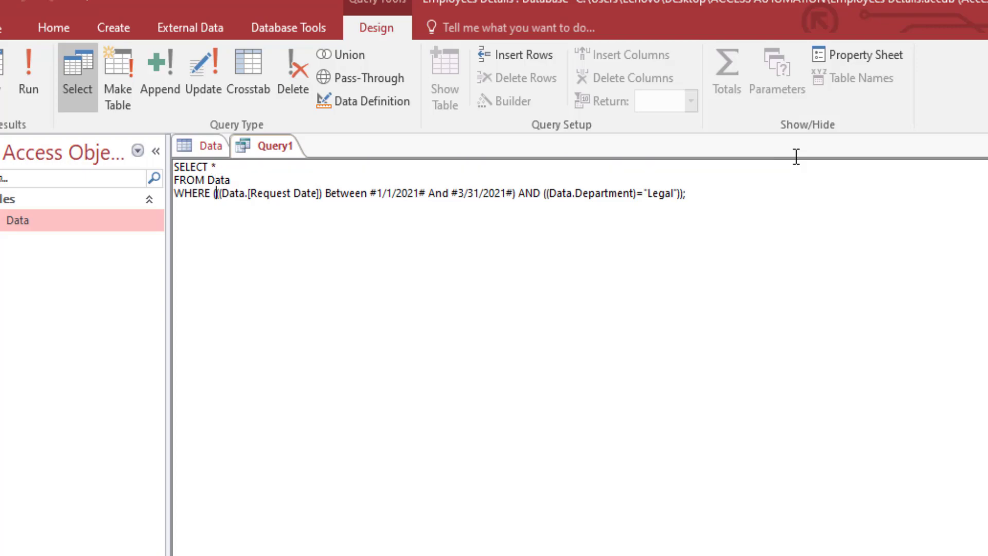
key(Right)
key(BackSpace)
key(BackSpace)
key(BackSpace)
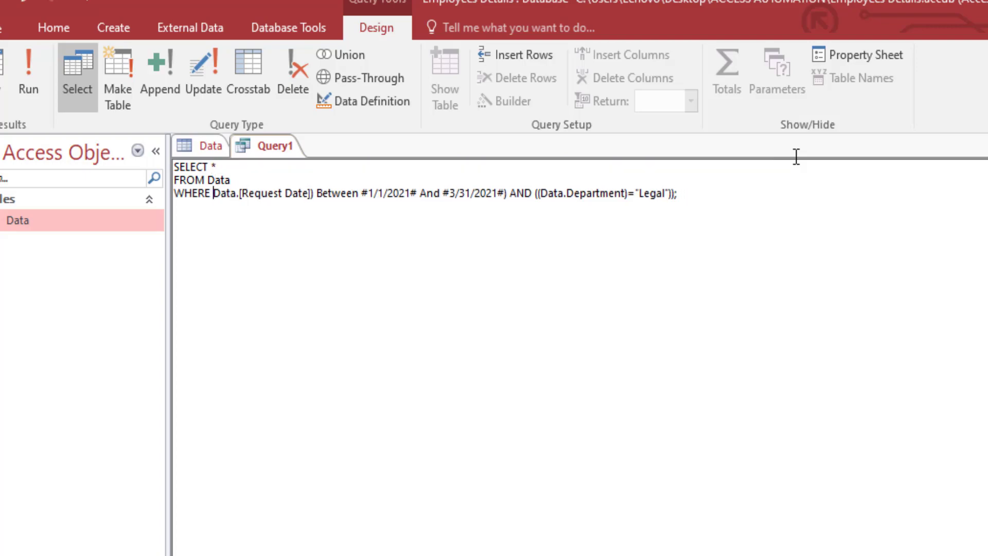
key(shift+Right)
key(shift+Right)
key(shift+Right)
key(shift+Right)
key(Delete)
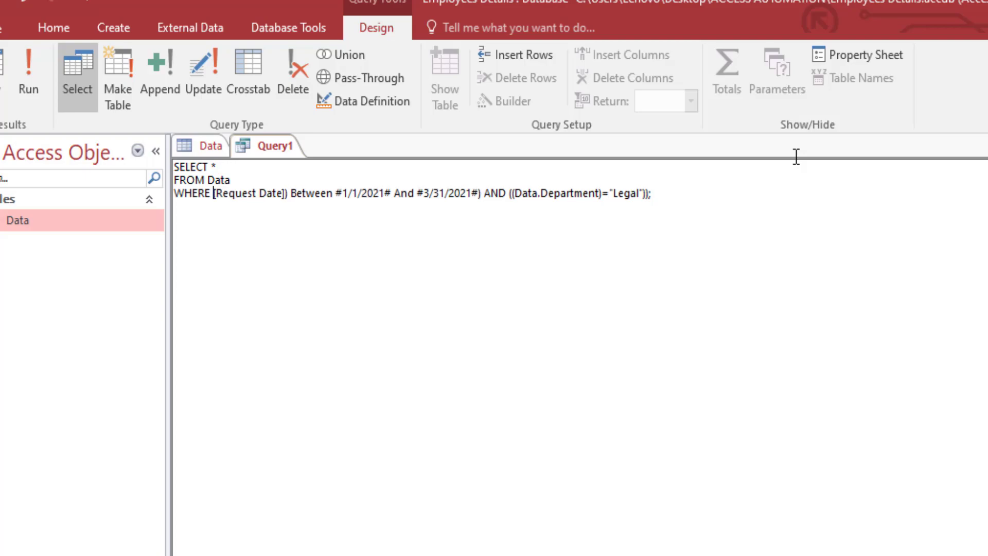
key(Right)
key(Right)
key(Right)
key(Right)
key(Right)
key(Right)
key(Delete)
key(Right)
key(Right)
key(Right)
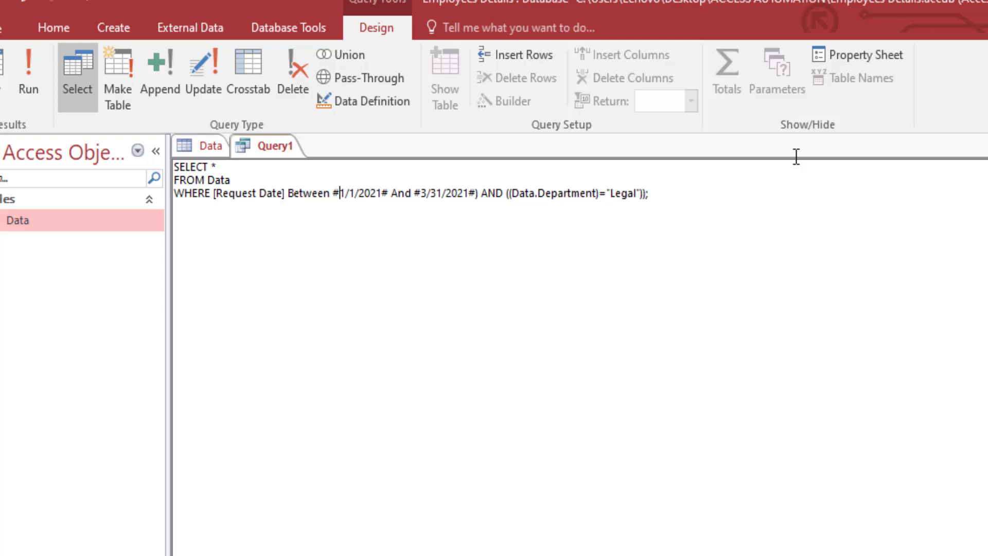
key(Right)
key(Right)
key(Right)
key(Right)
key(Right)
key(Right)
key(Left)
key(Left)
key(Left)
key(Left)
key(Left)
key(BackSpace)
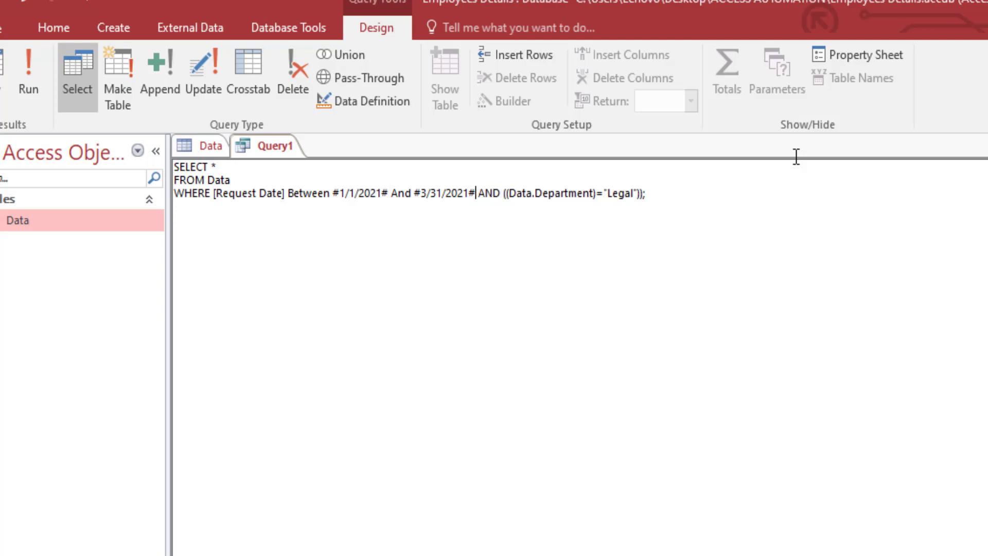
Remove the surplus parentheses and the Data. prefix before Department in the WHERE clause.
key(Right)
key(Right)
key(Right)
key(Right)
key(Right)
key(BackSpace)
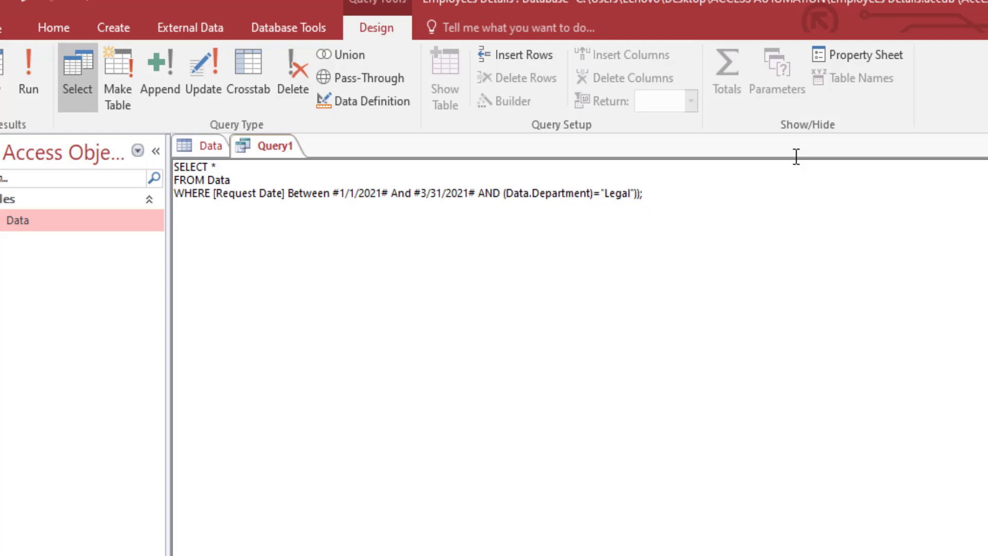
key(BackSpace)
key(Left)
key(Left)
key(Left)
key(Left)
key(Left)
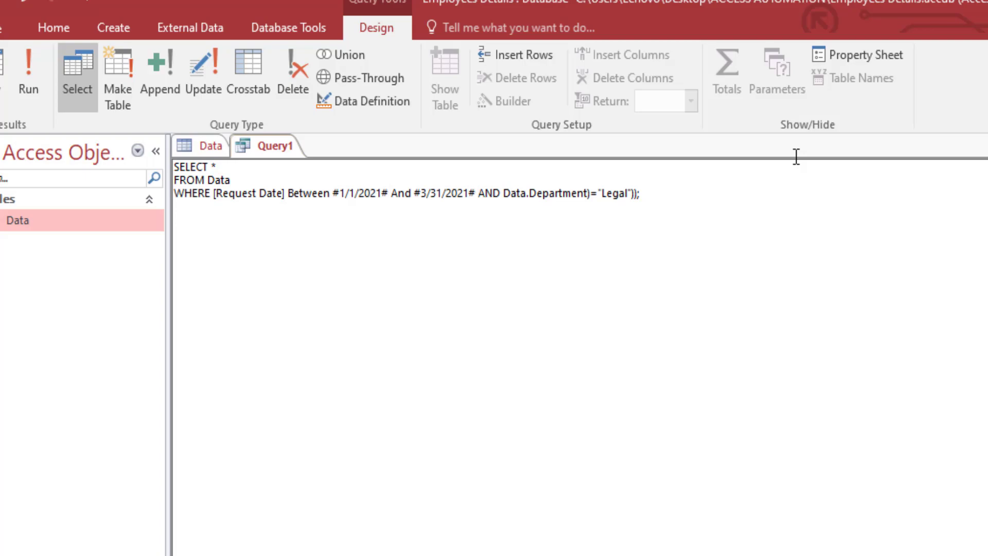
text())
key(Left)
key(Left)
key(Left)
key(Left)
key(Left)
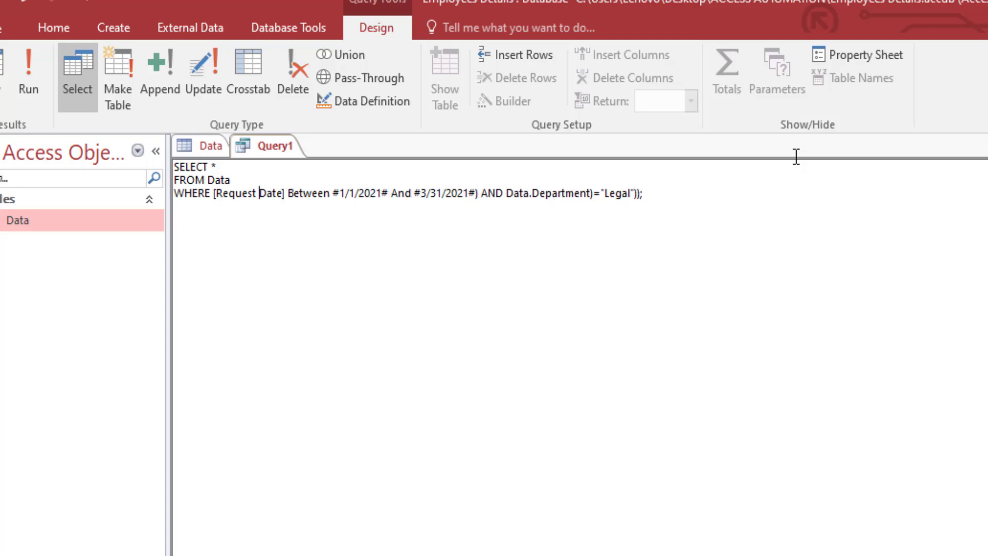
text(()
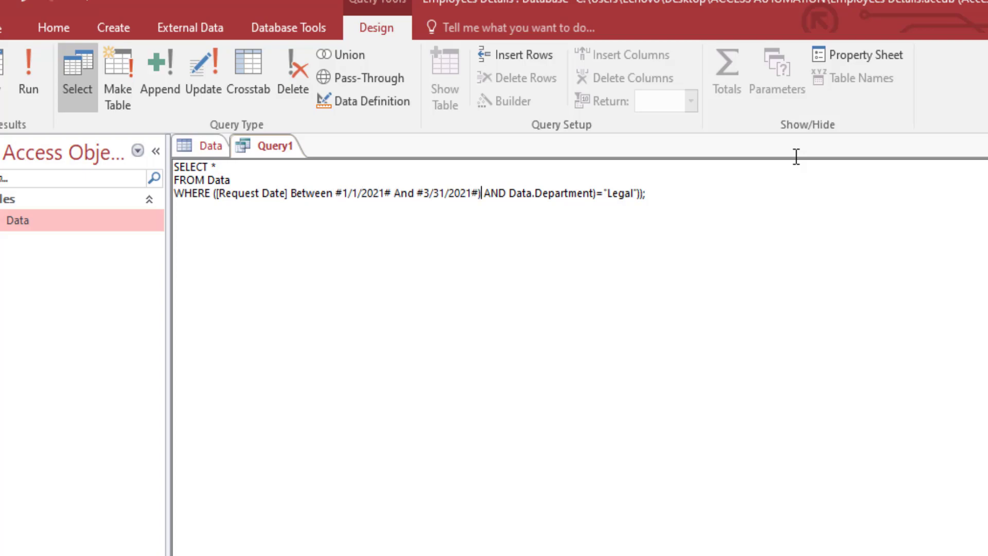
key(shift+Left)
key(shift+Left)
key(shift+Left)
key(shift+Left)
key(shift+Left)
key(Delete)
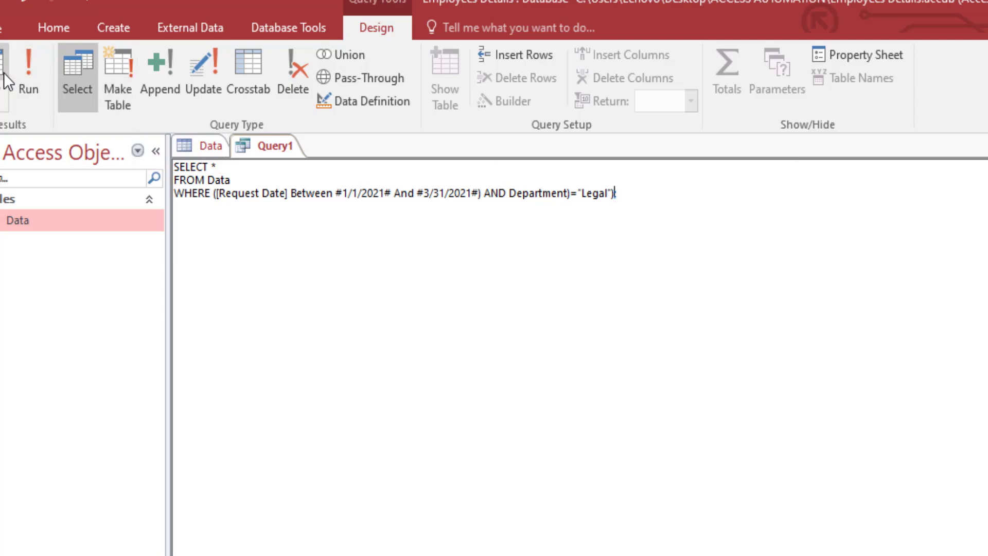
Fix the Extra ) error by deleting the parenthesis after Department, then rerun to list 96 Legal records.
click(42, 77)
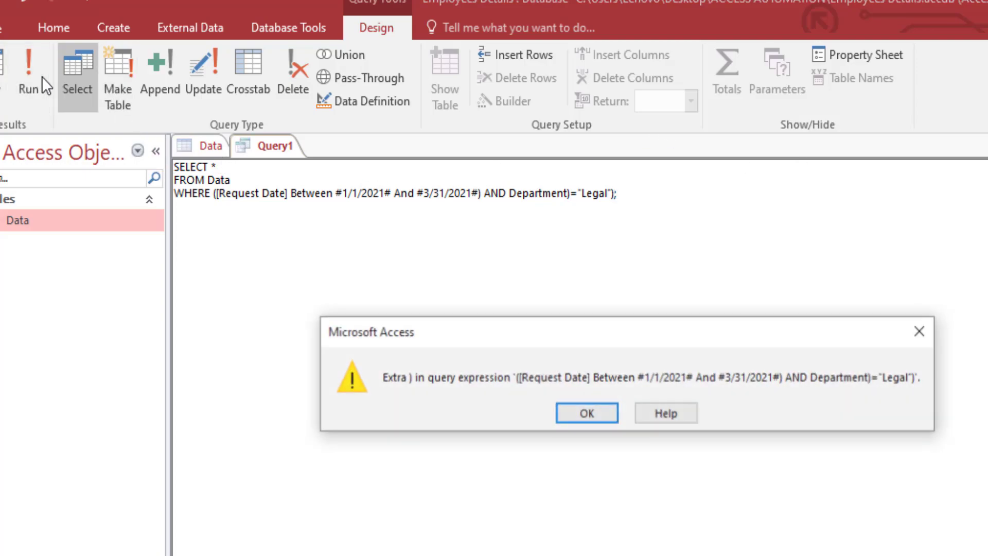
click(595, 407)
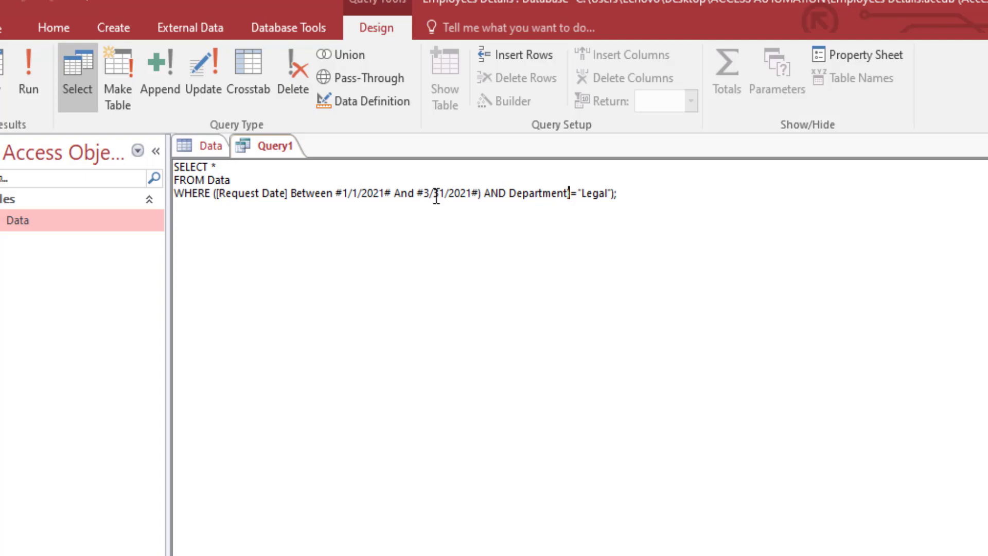
drag(424, 193, 431, 193)
click(615, 193)
key(Return)
click(571, 194)
key(BackSpace)
click(565, 206)
click(33, 82)
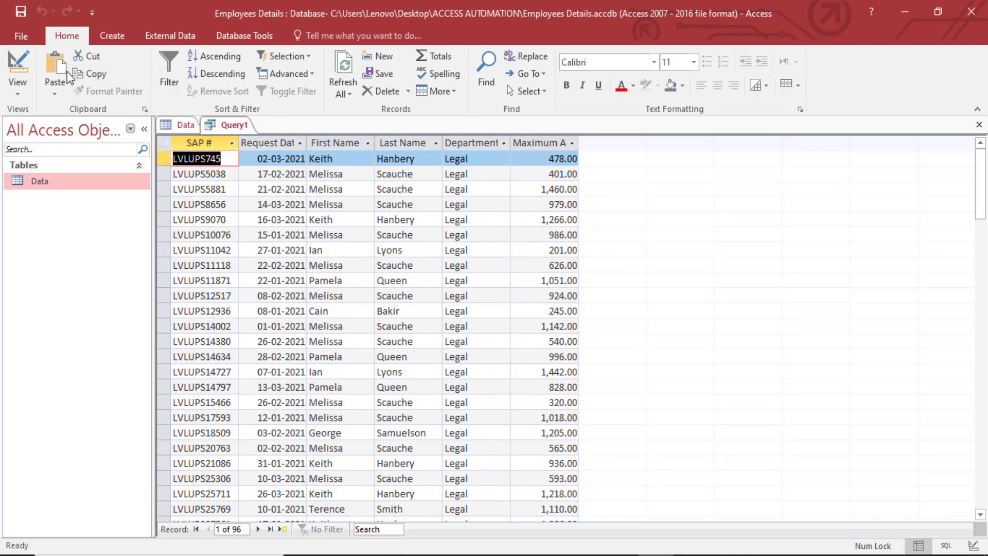
Copy the WHERE clause from Query1's SQL View and return to the VBA editor.
right_click(224, 132)
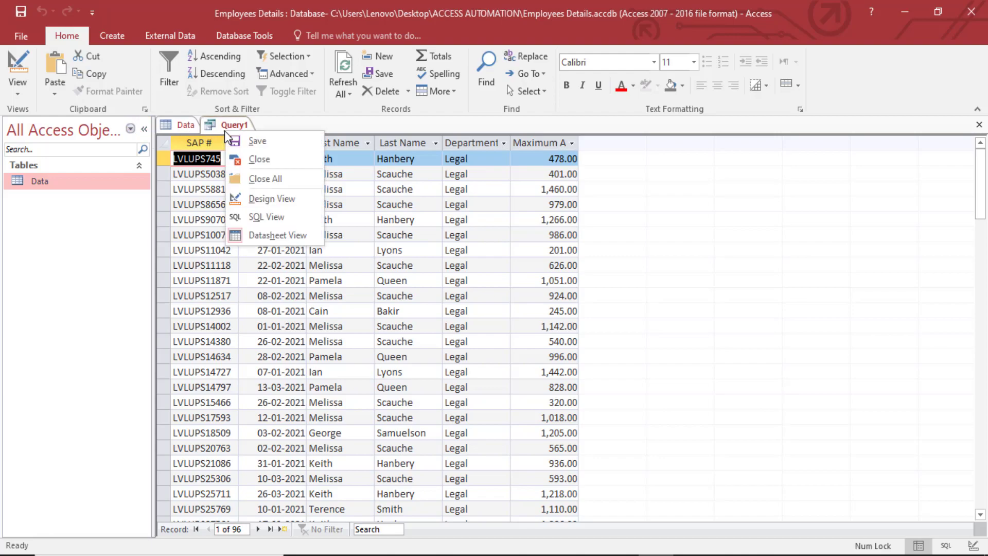
click(261, 216)
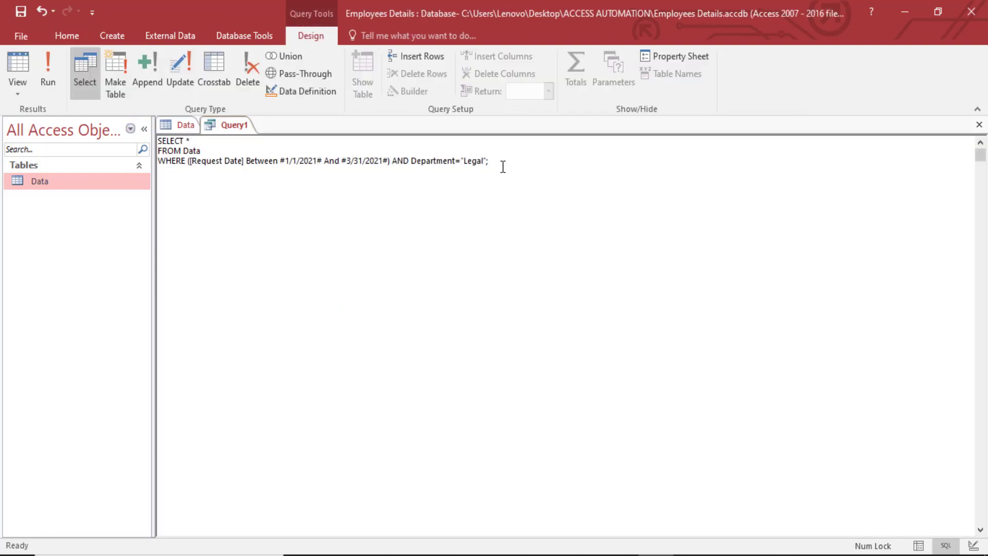
drag(158, 160, 507, 161)
key(ctrl+c)
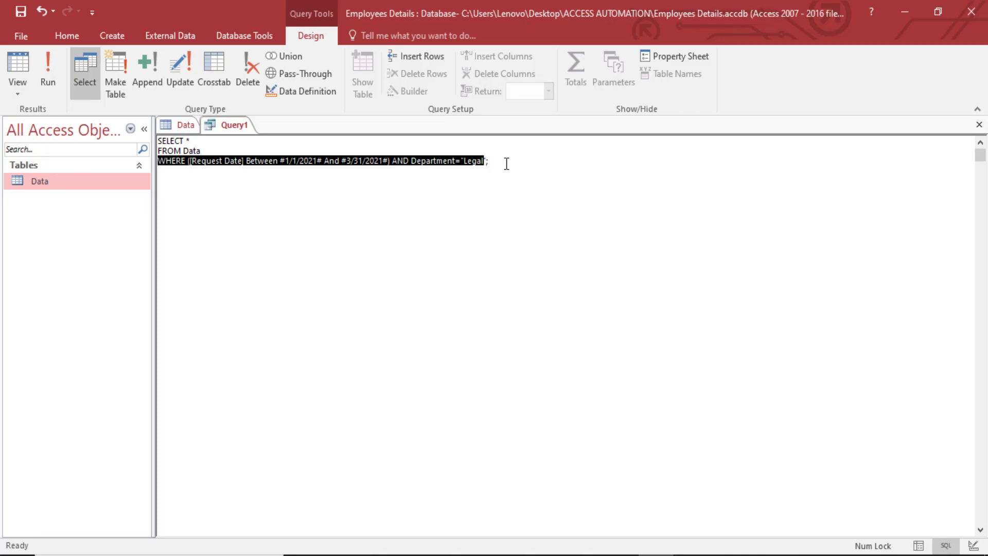
key(alt+Tab)
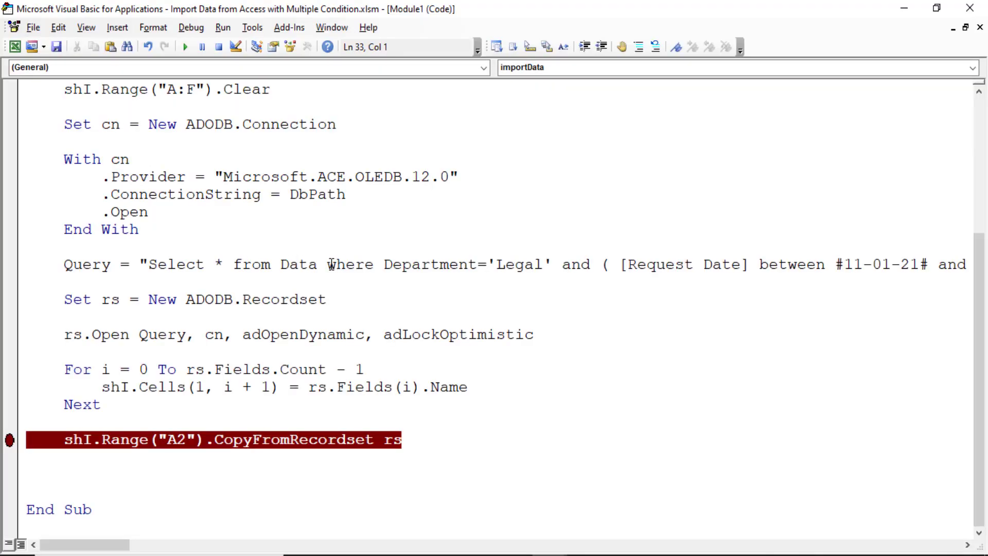
Paste the Access WHERE clause over the old condition in the macro's Query string.
drag(328, 264, 985, 263)
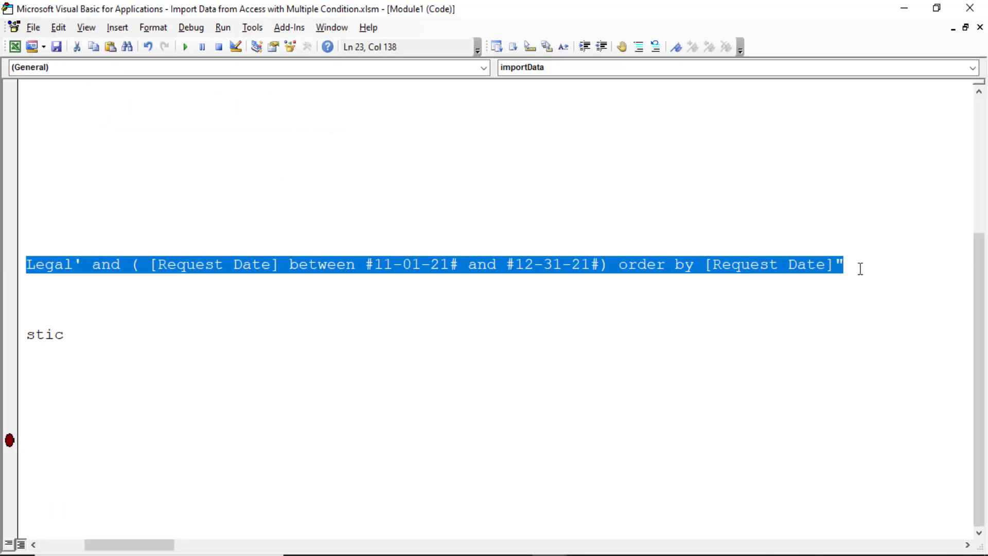
drag(861, 268, 834, 268)
key(ctrl+v)
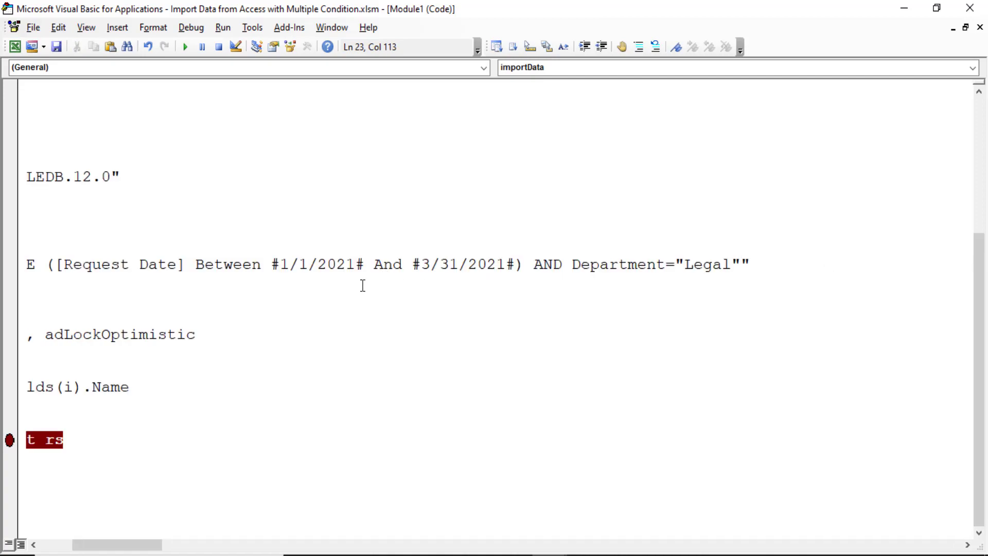
click(176, 291)
click(496, 343)
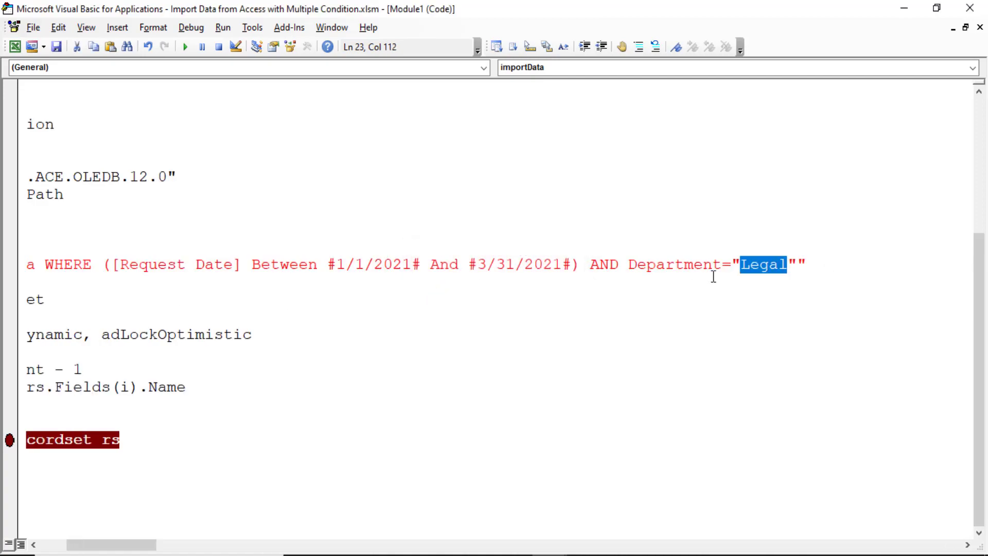
Change the double quotes around Legal to single quotes, making it 'Legal'.
click(741, 263)
key(BackSpace)
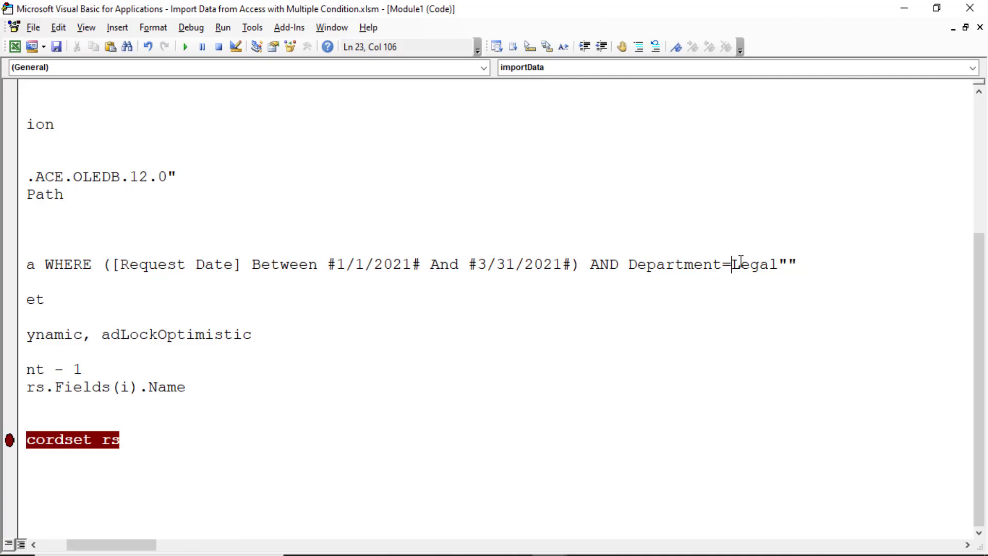
text(')
key(Right)
key(Right)
key(Right)
key(Right)
key(Right)
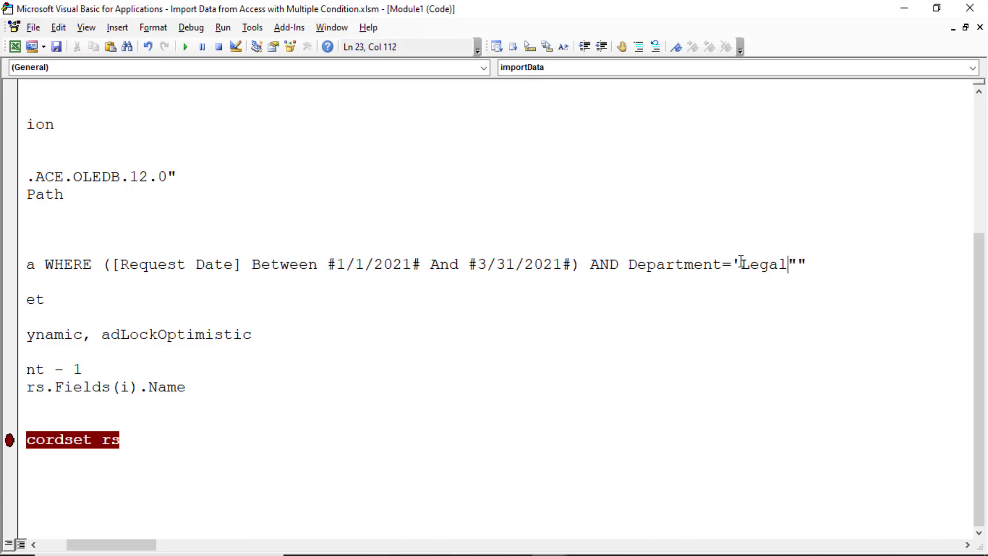
key(BackSpace)
text(')
key(Down)
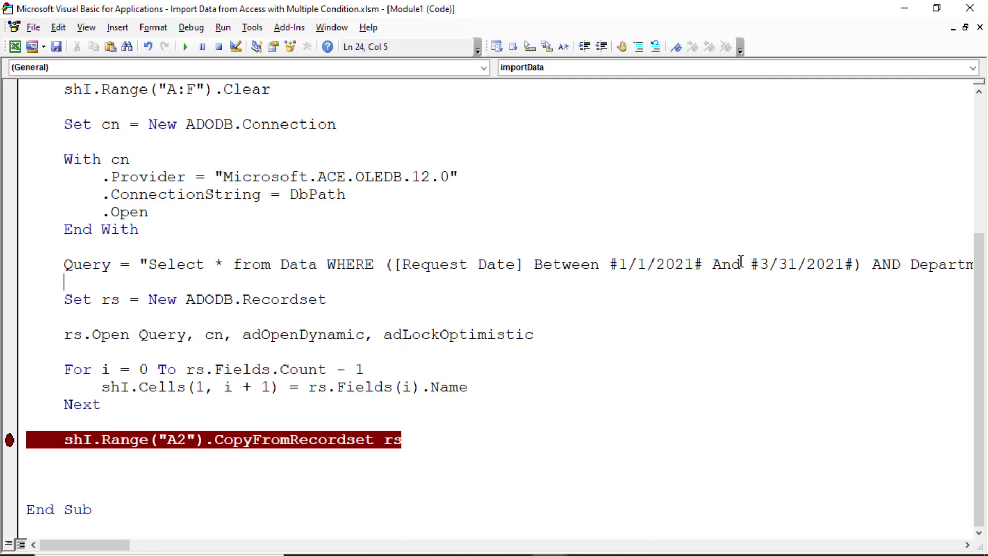
Move the breakpoint from the CopyFromRecordset line to End Sub and run the import macro.
click(13, 442)
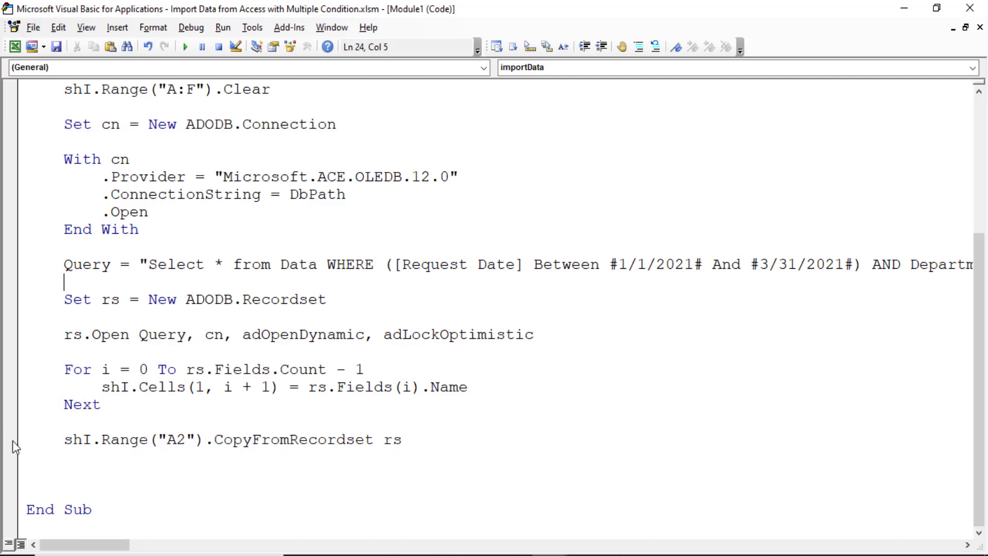
click(11, 510)
click(102, 404)
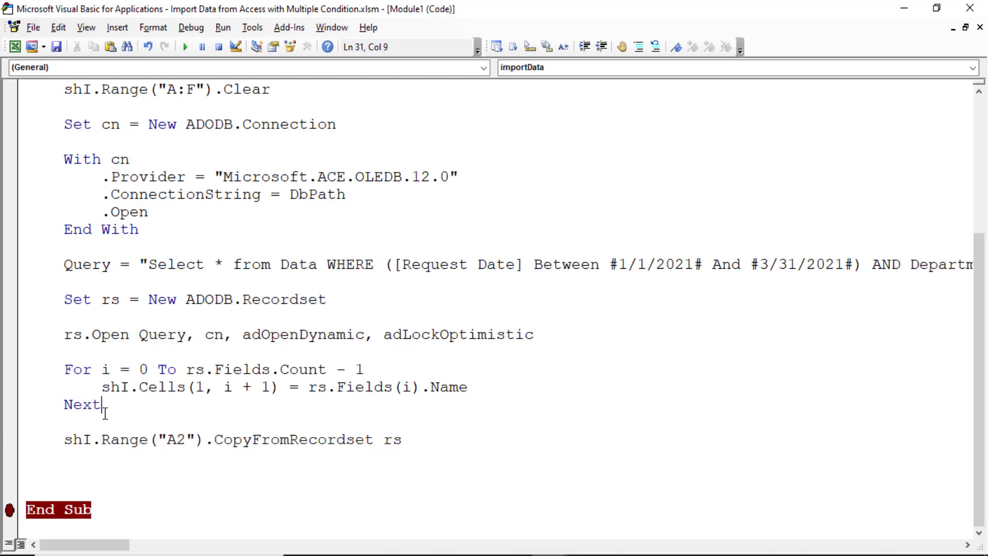
click(184, 47)
Add AutoFilter to the Import sheet headers and confirm Request Date lists only January–March 2021.
click(14, 46)
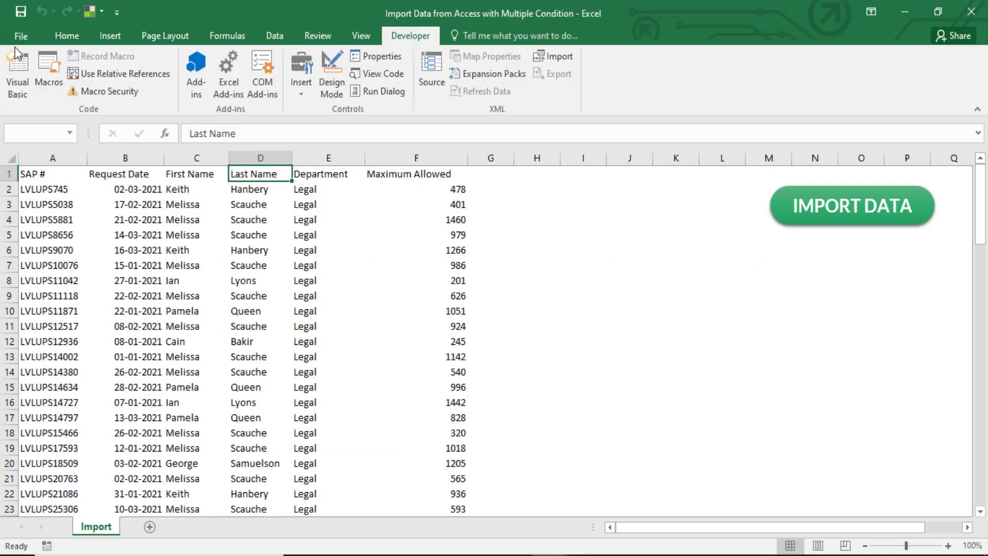
key(ctrl+shift+l)
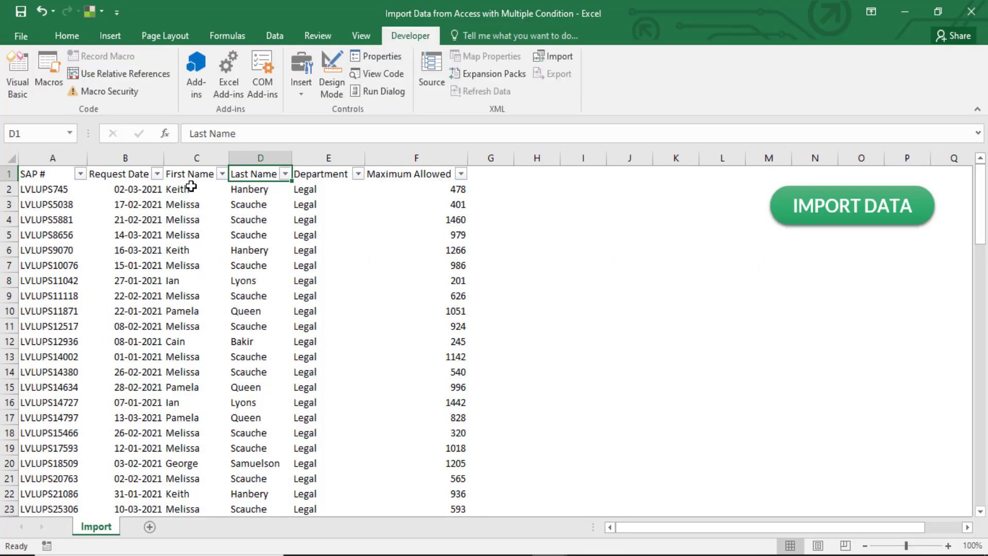
key(Left)
key(Left)
key(alt+Down)
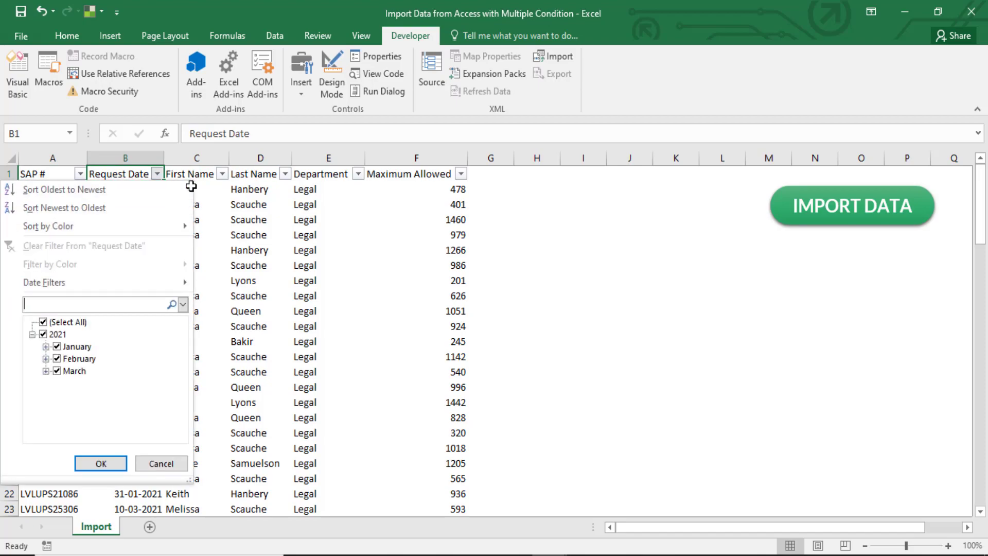
key(Escape)
key(Right)
key(Right)
key(Down)
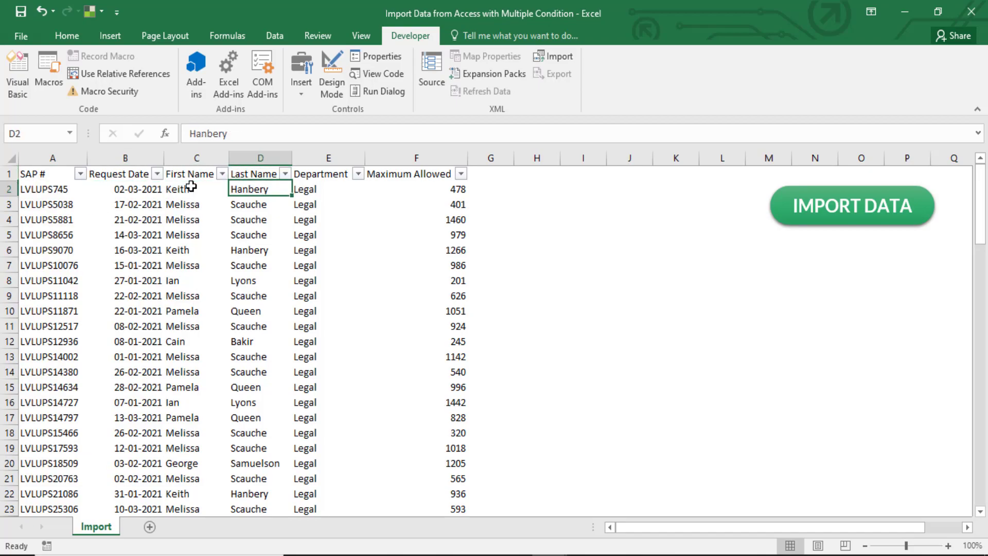
key(Right)
key(Right)
key(Up)
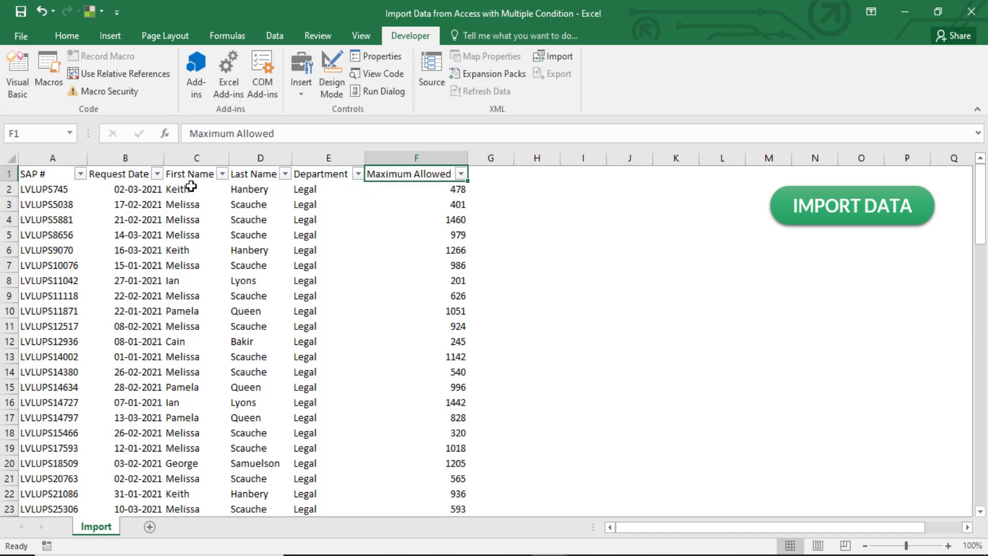
key(alt+F11)
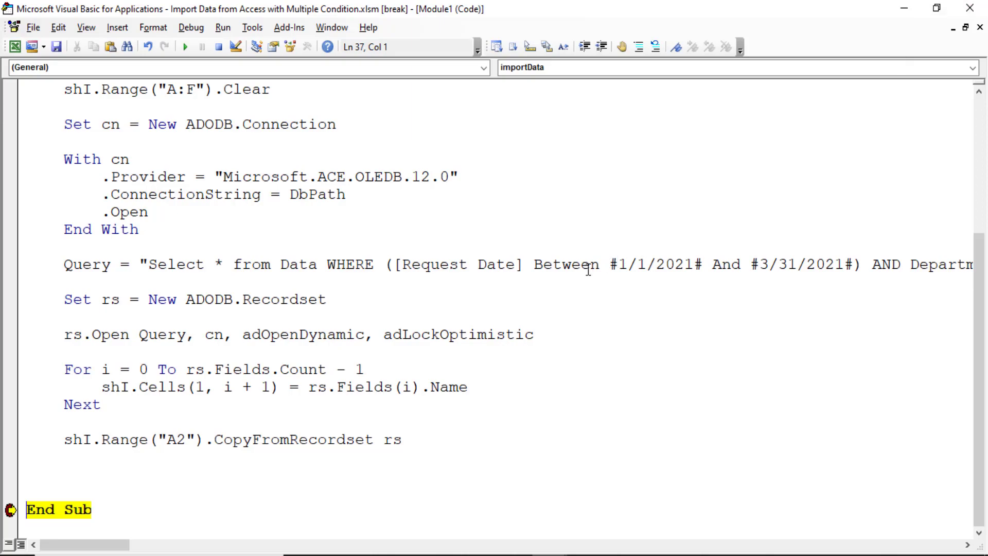
Enter start date 01-02-2021 in I1 and end date 03-05-2021 in J1.
key(alt+Tab)
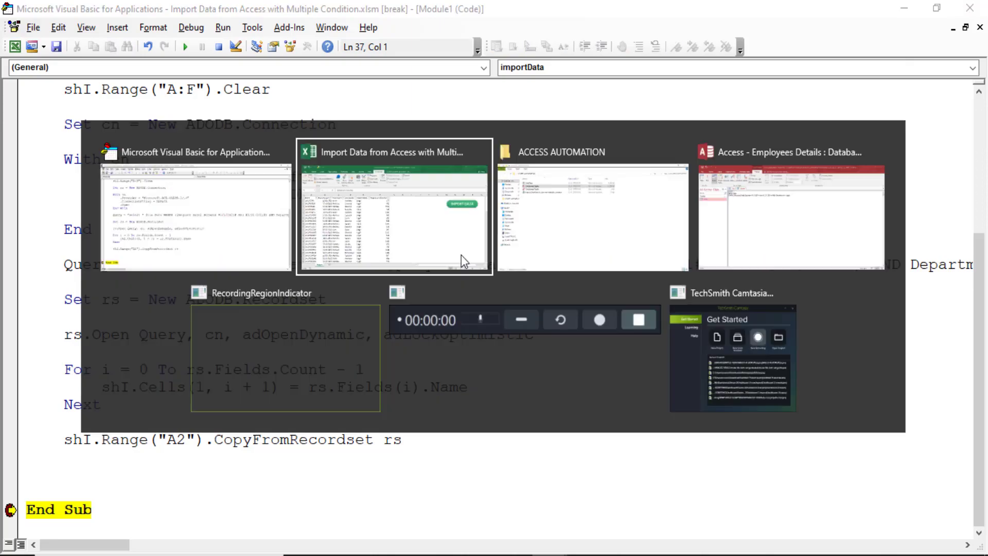
click(596, 173)
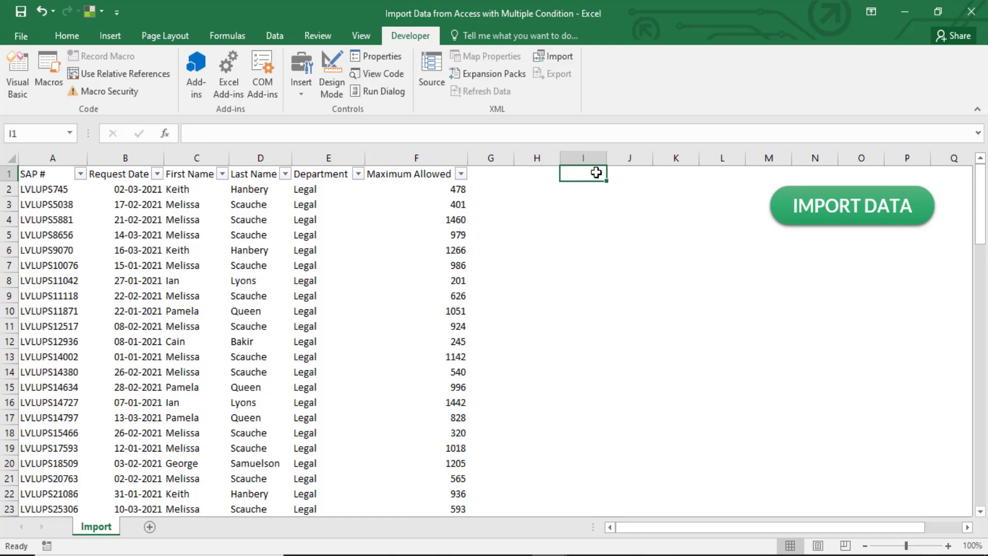
text(01-0)
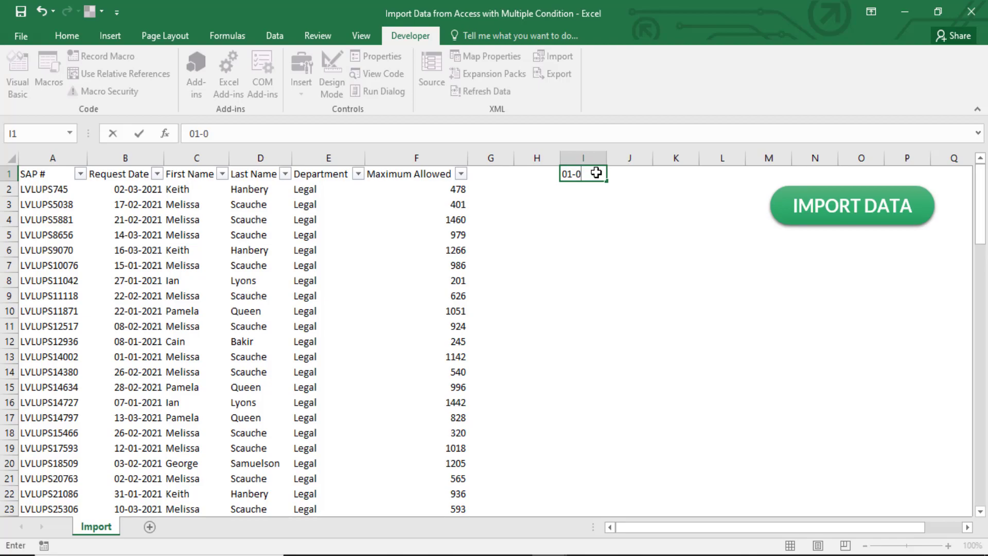
text(2-21)
key(Tab)
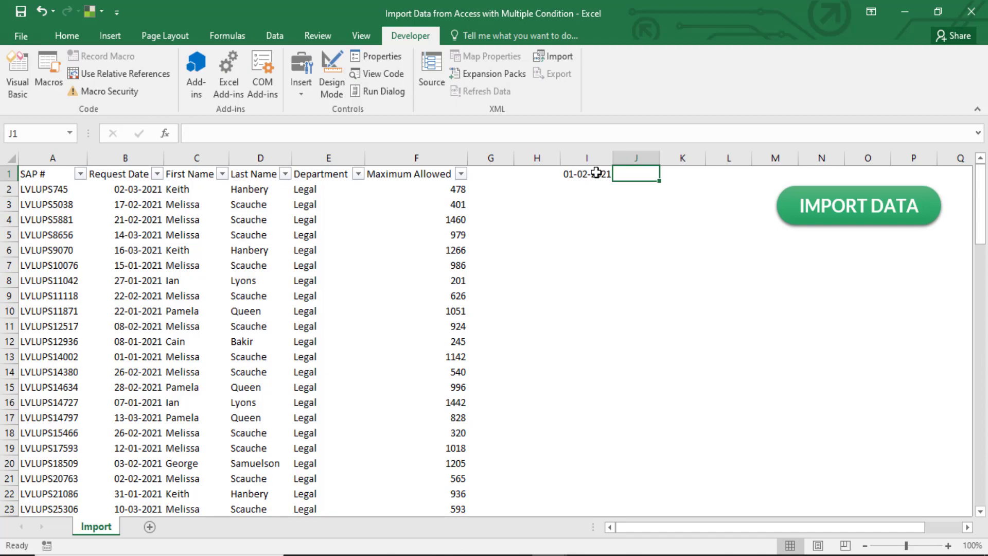
text(03-)
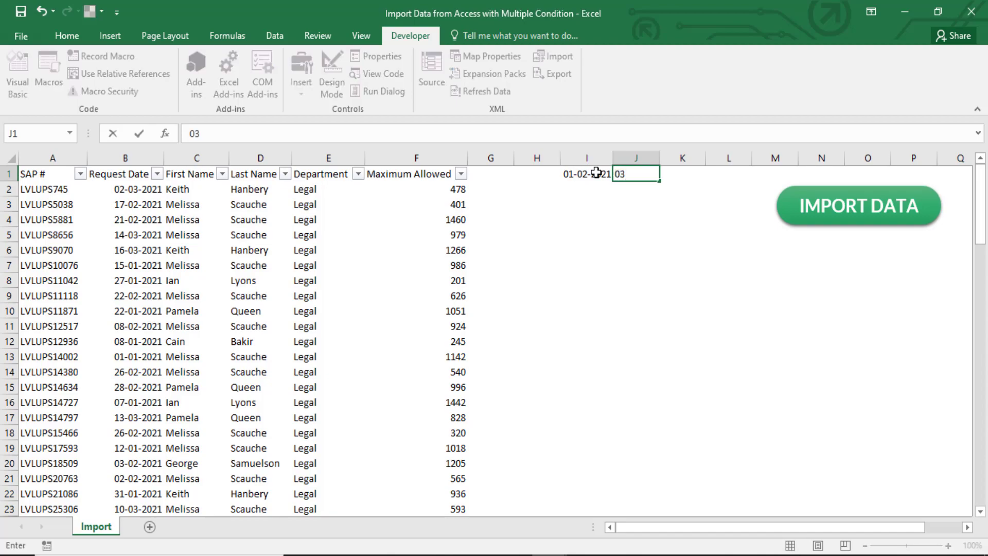
text(05-)
text(21)
key(Return)
Label the date cells with 'start' in I2 and 'end' in J2.
click(596, 172)
key(Return)
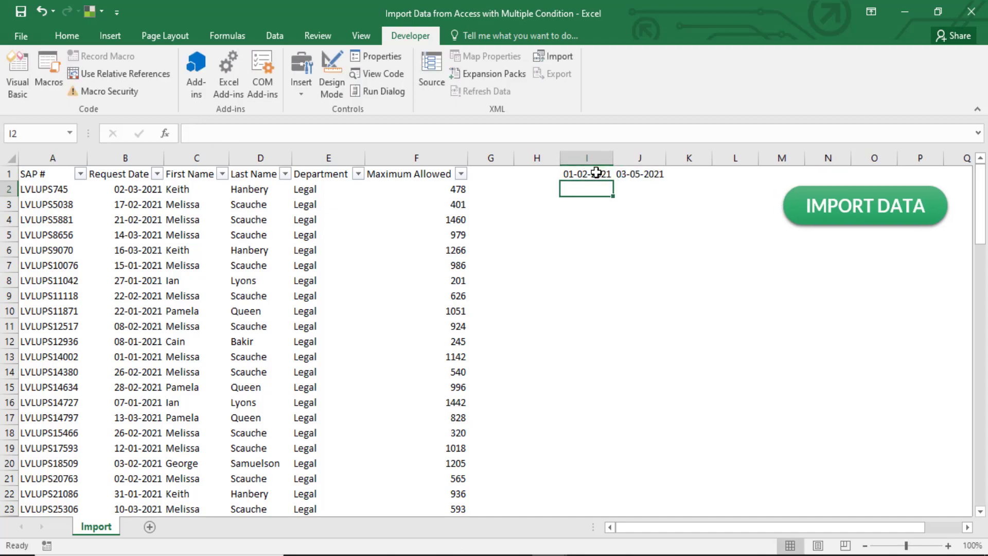
text(start)
key(Tab)
text(e)
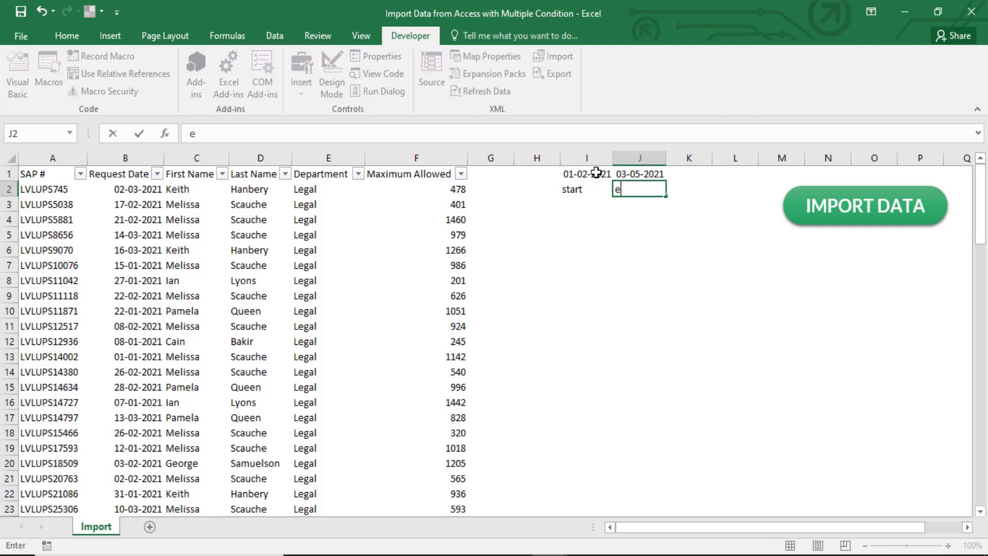
text(nd)
key(Up)
key(Left)
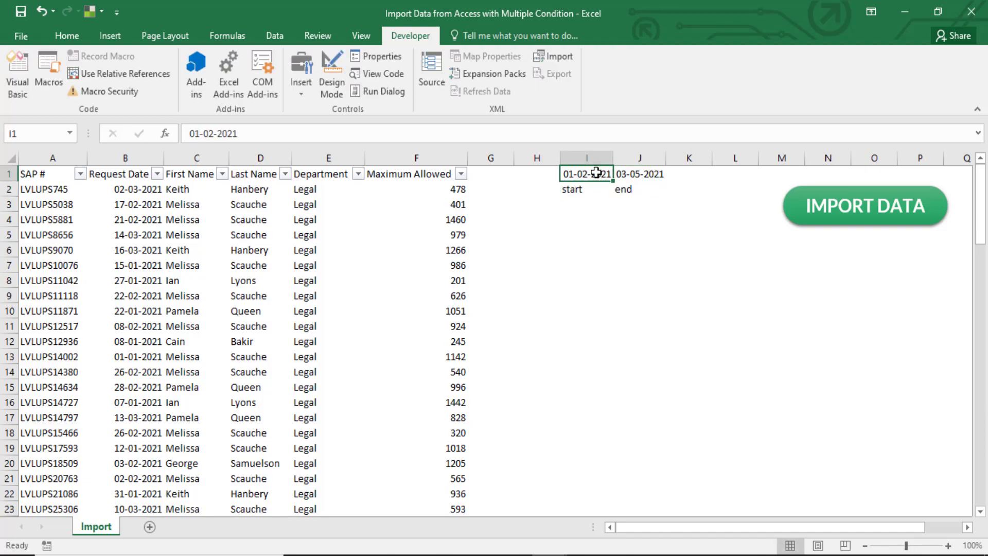
key(alt+Tab)
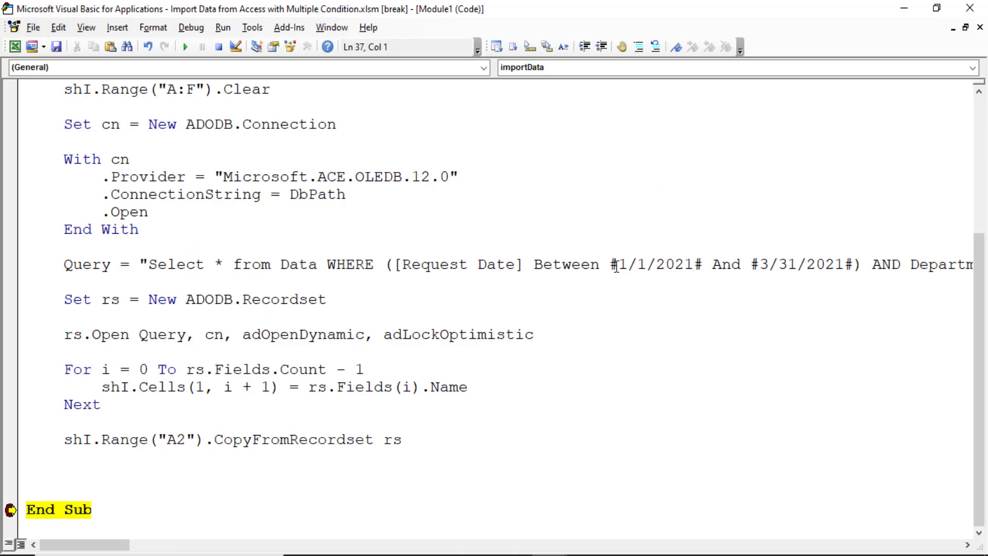
Replace the hard-coded 1/1/2021 start date in the Query string with " & & ".
mouse_move(617, 264)
mouse_down()
mouse_move(694, 264)
mouse_move(668, 265)
mouse_up()
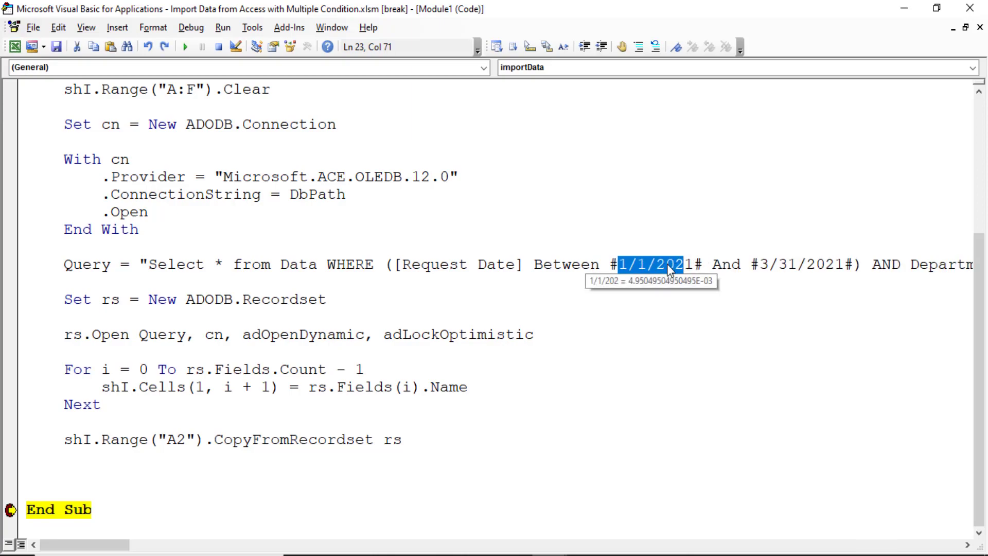
key(shift+Right)
key(Delete)
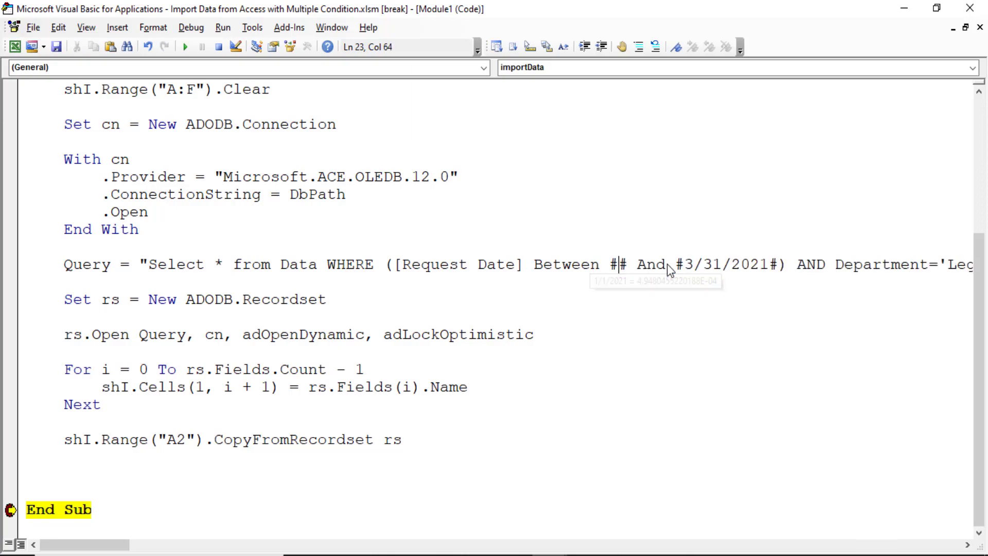
text(" )
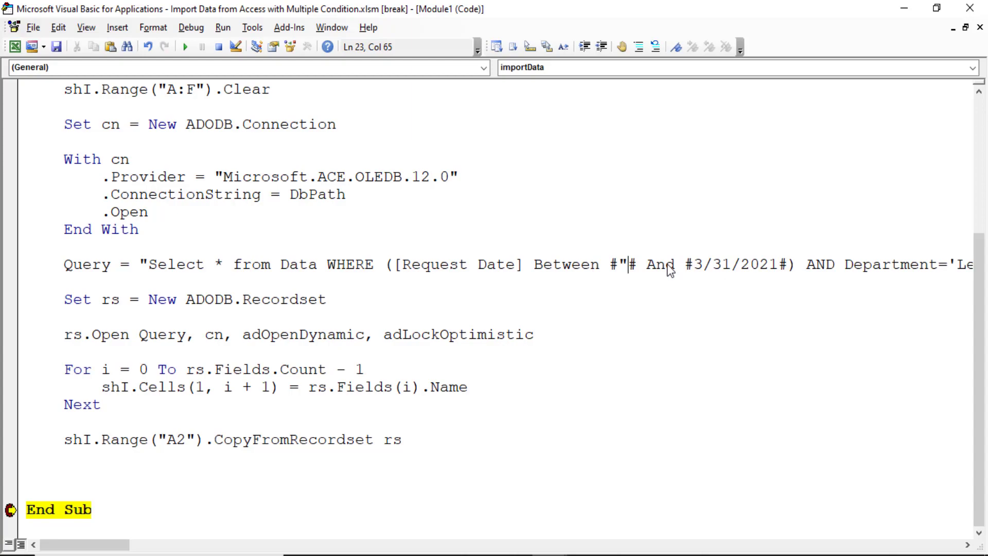
text(& )
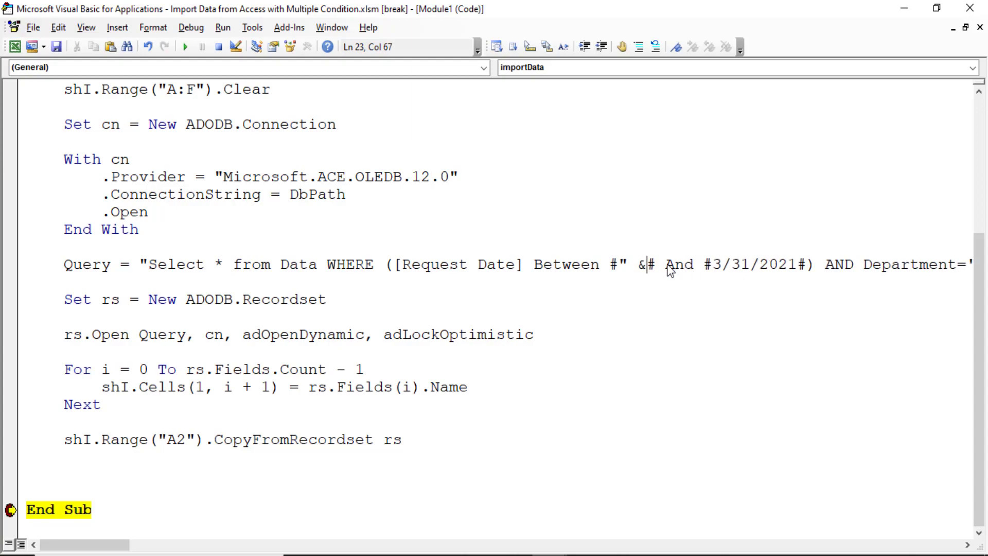
text(& )
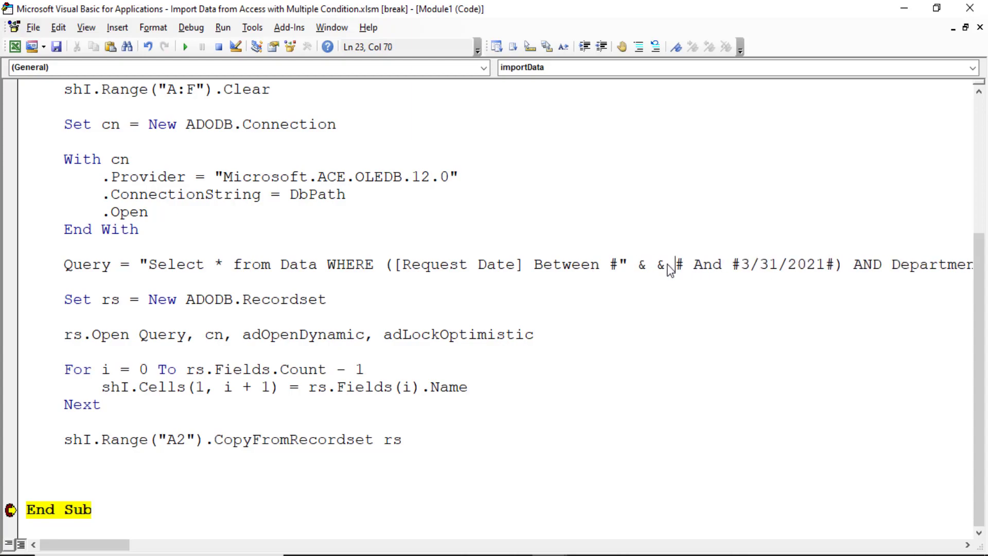
text(")
key(Down)
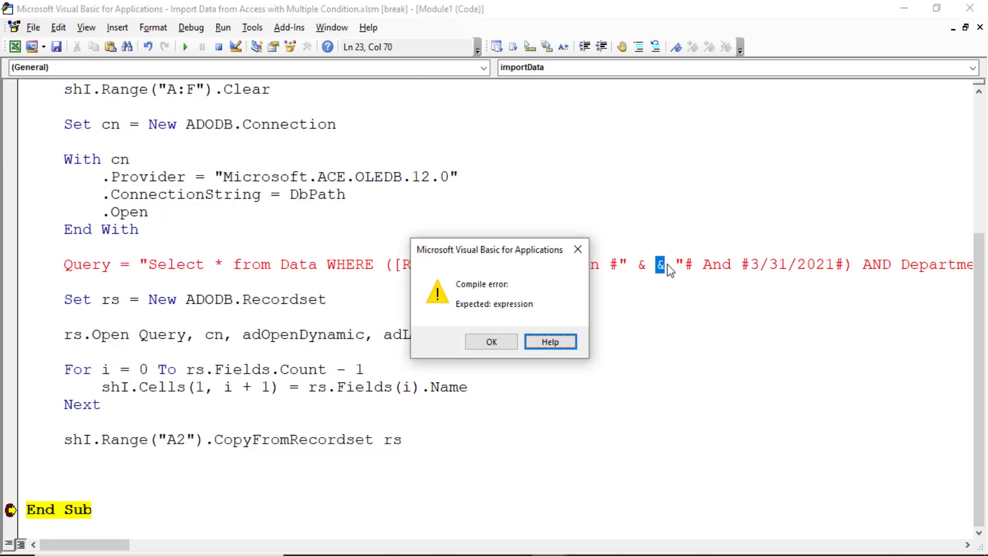
key(Return)
key(Left)
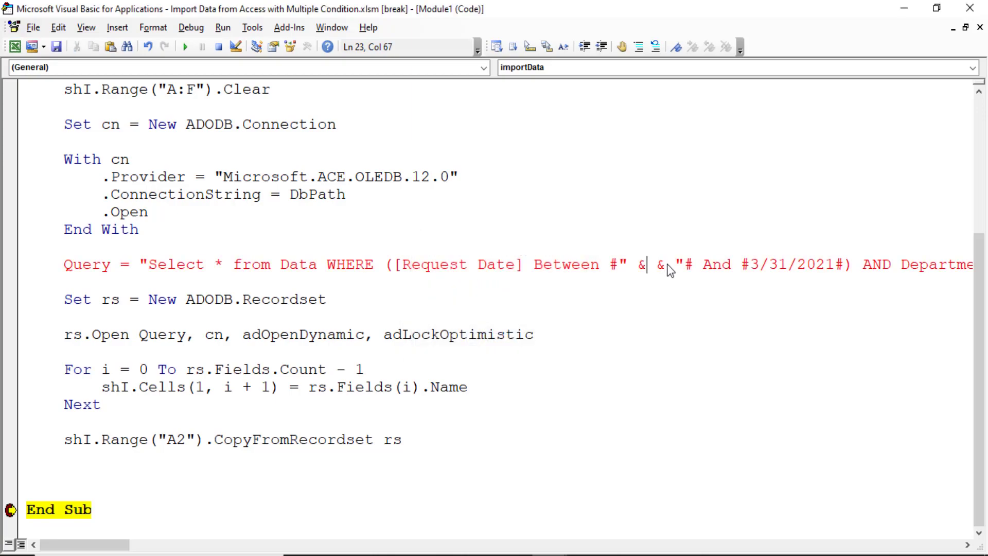
key(alt+Tab)
key(Down)
key(Down)
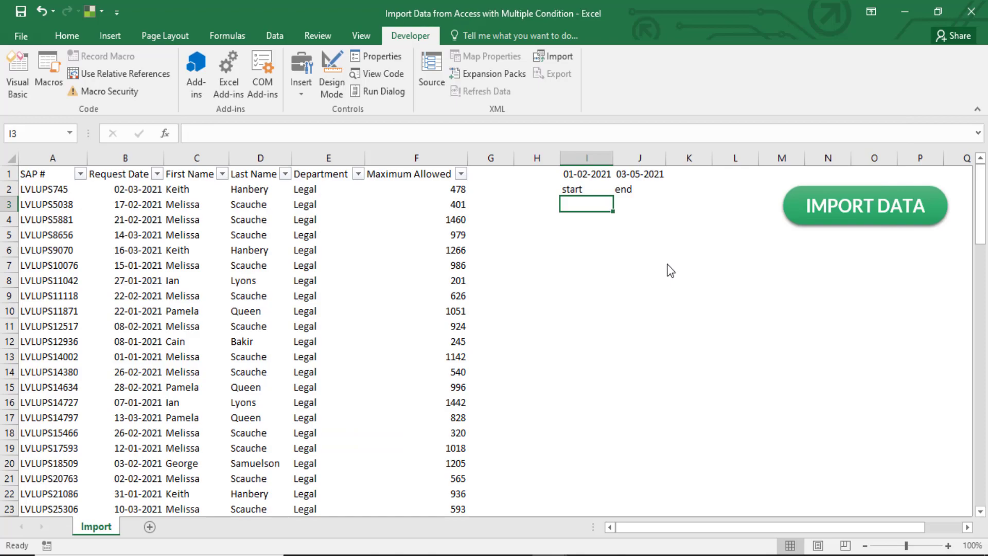
Check I1's column number with a temporary =COLUMN() formula in I3, then clear it.
text(=col)
key(Tab)
text())
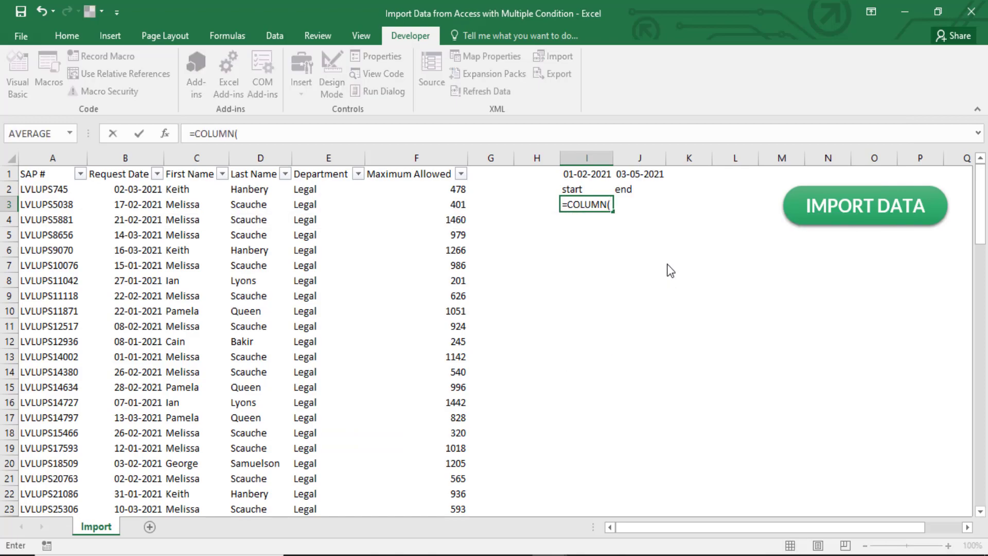
key(Return)
key(Up)
key(Delete)
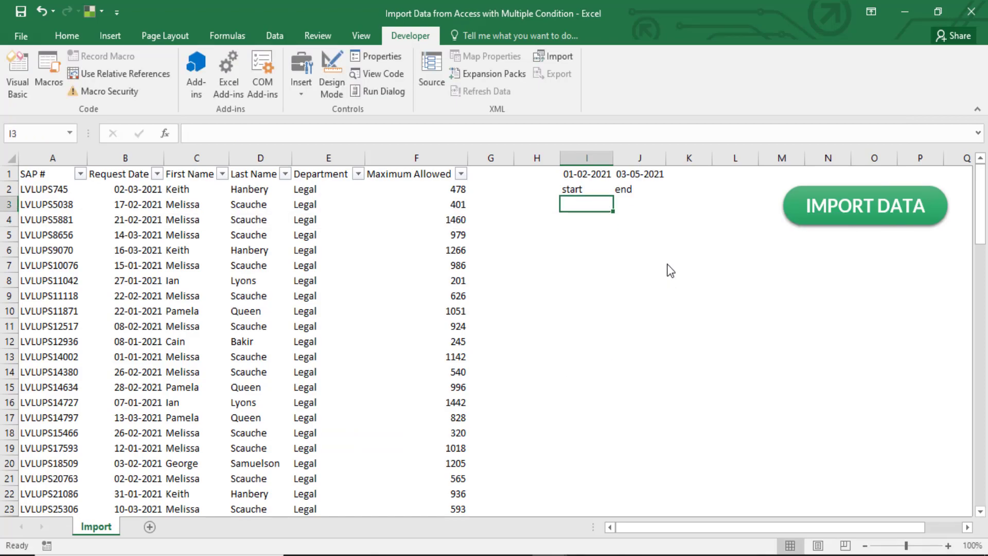
key(Up)
key(Up)
key(alt+F11)
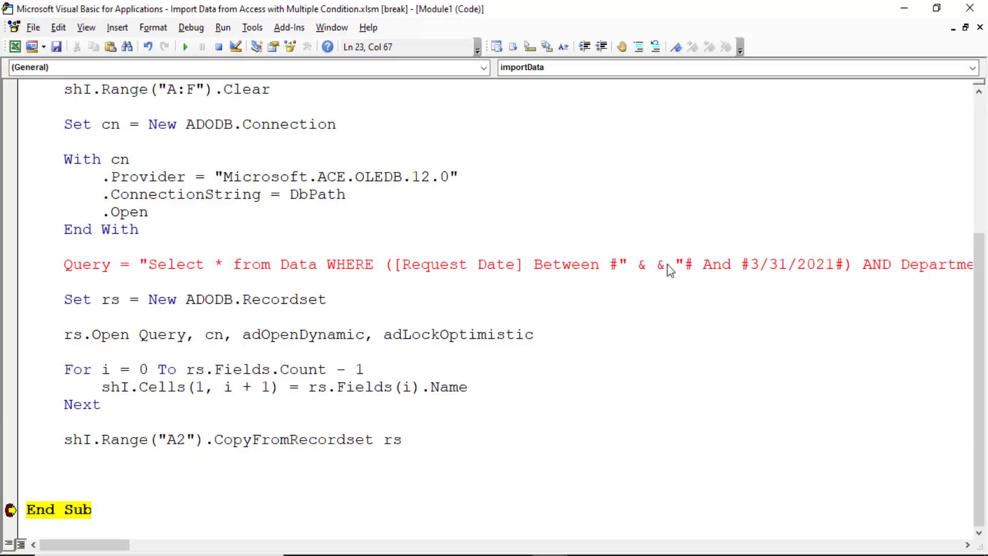
Insert shI.Cells(1,9) as the query's start date.
text(shi.cell)
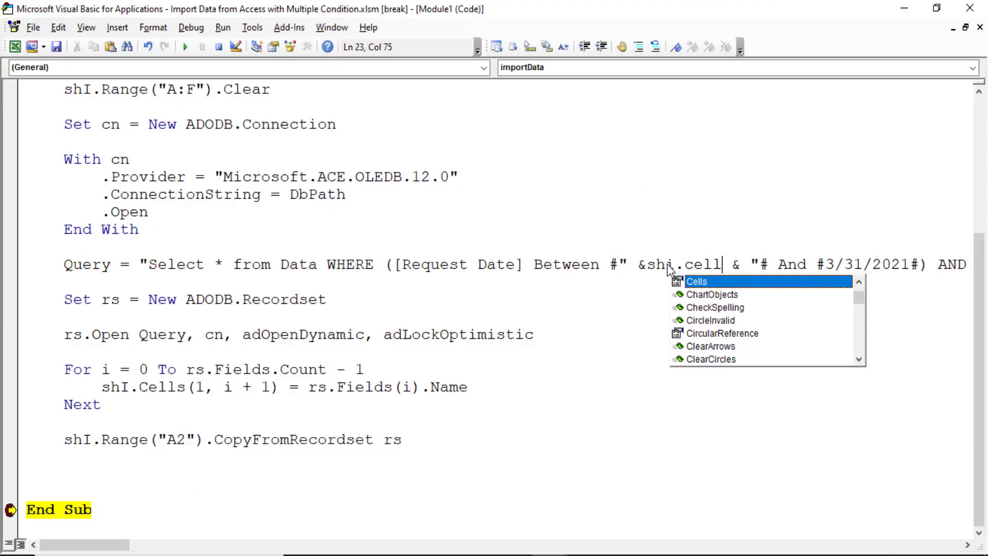
key(Tab)
text(()
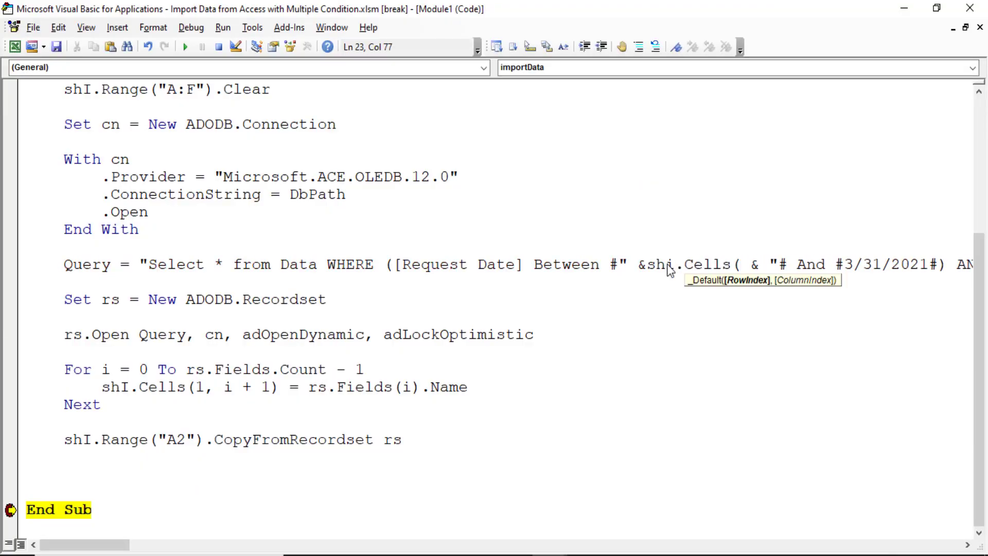
text(i)
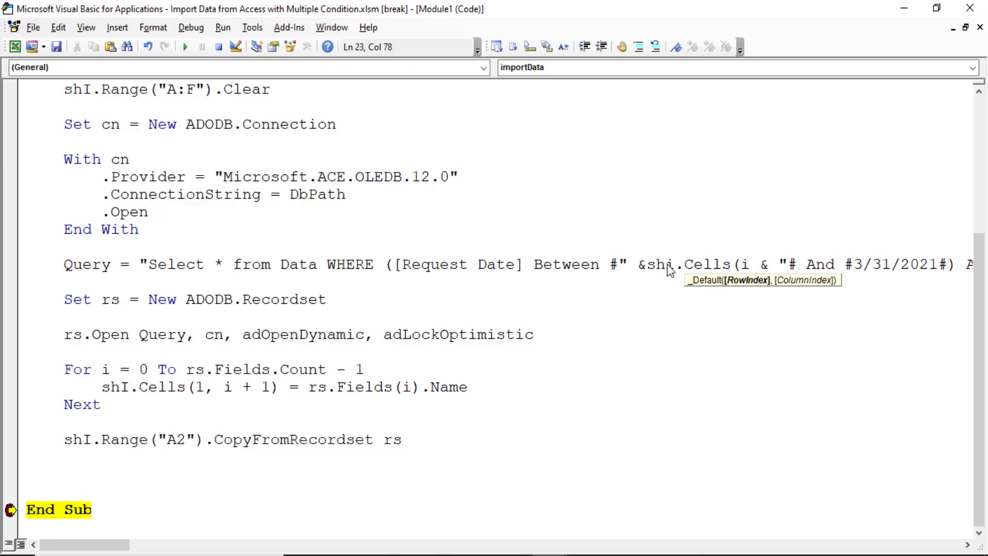
key(BackSpace)
text(1,)
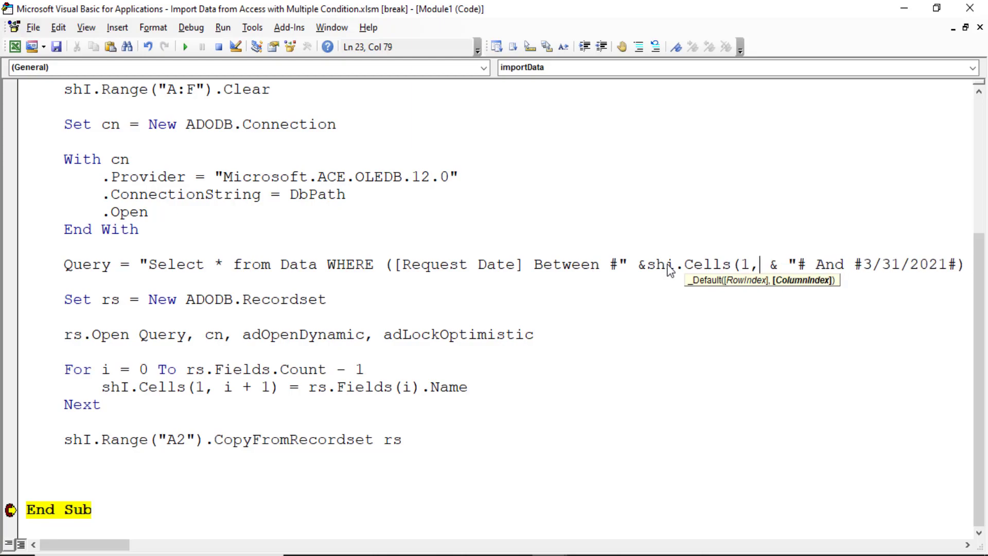
text(9))
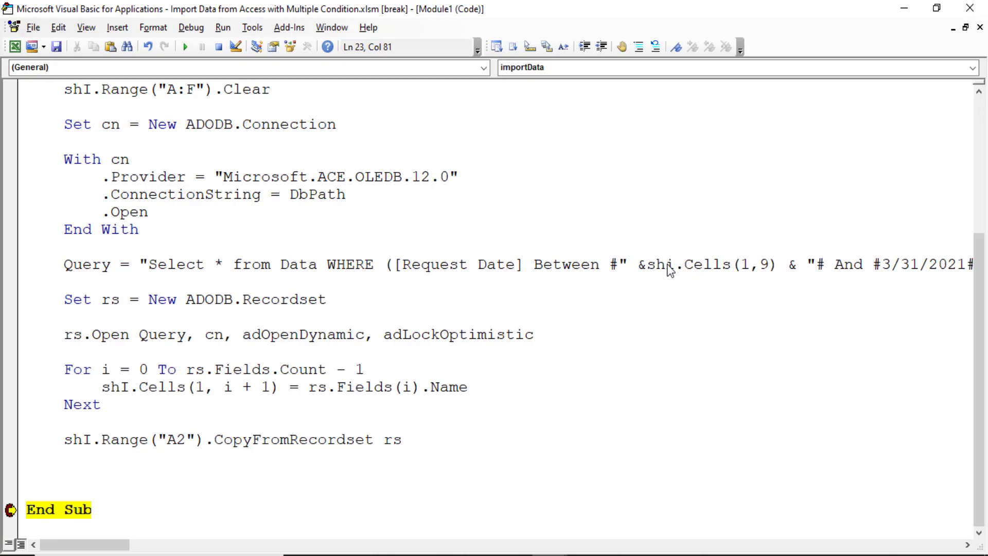
key(Left)
key(Left)
key(Left)
key(Left)
key(Left)
key(Left)
key(Down)
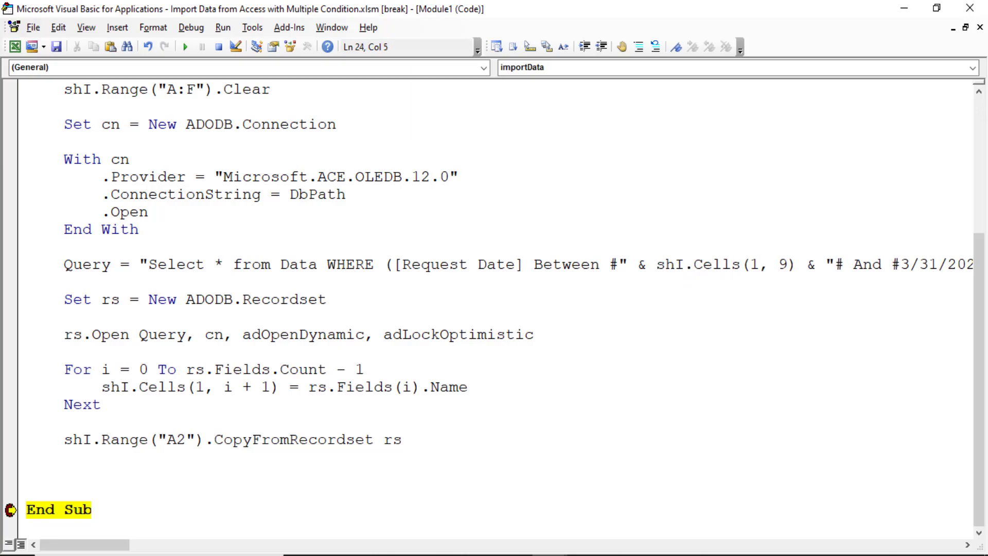
drag(113, 544, 166, 549)
Replace the fixed 3/31/2021 end date with shI.Cells(1,10).
drag(251, 264, 110, 264)
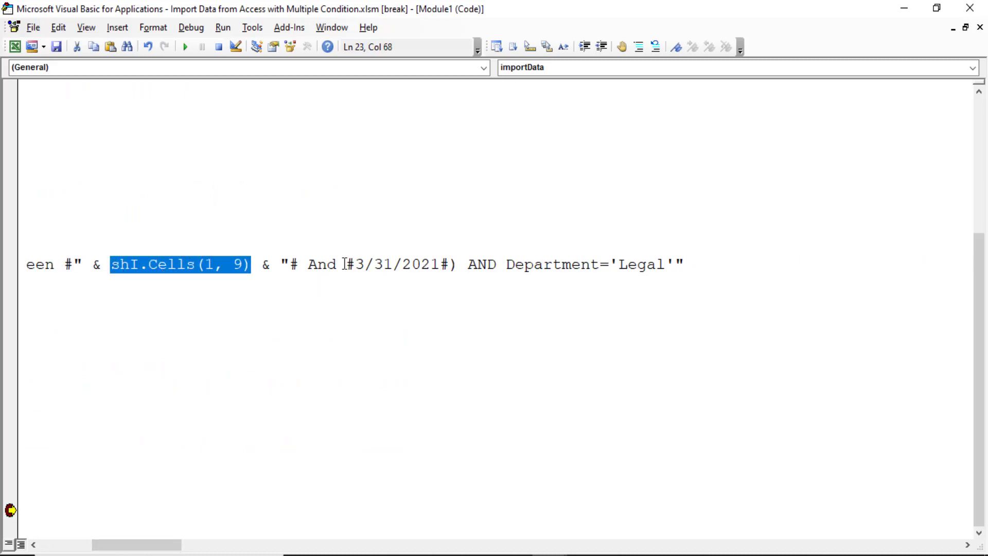
drag(355, 264, 439, 264)
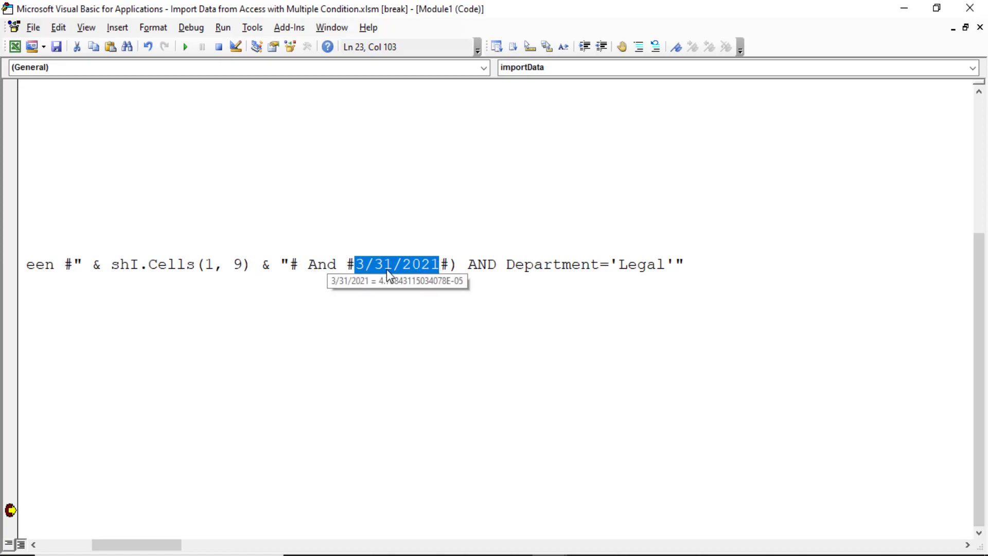
key(Delete)
text(" )
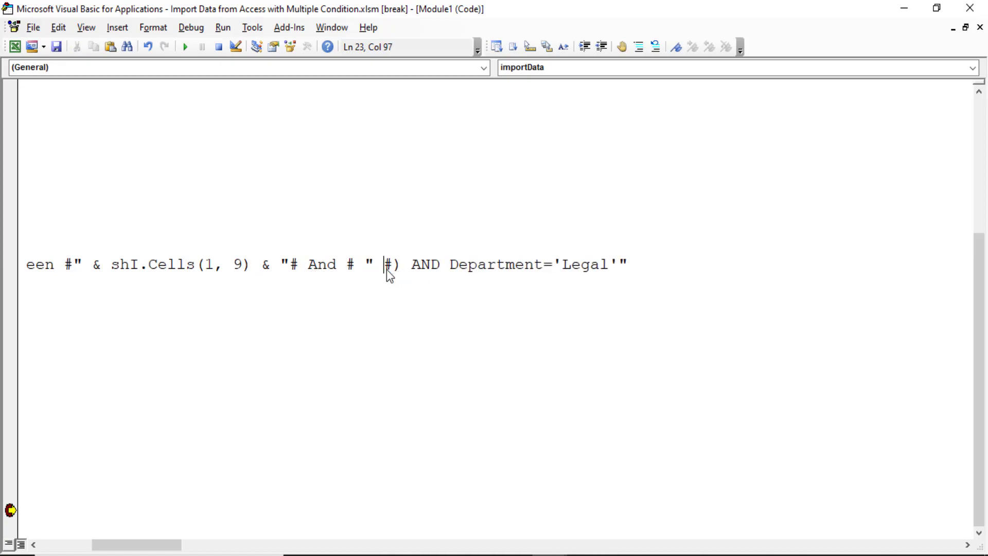
text(& )
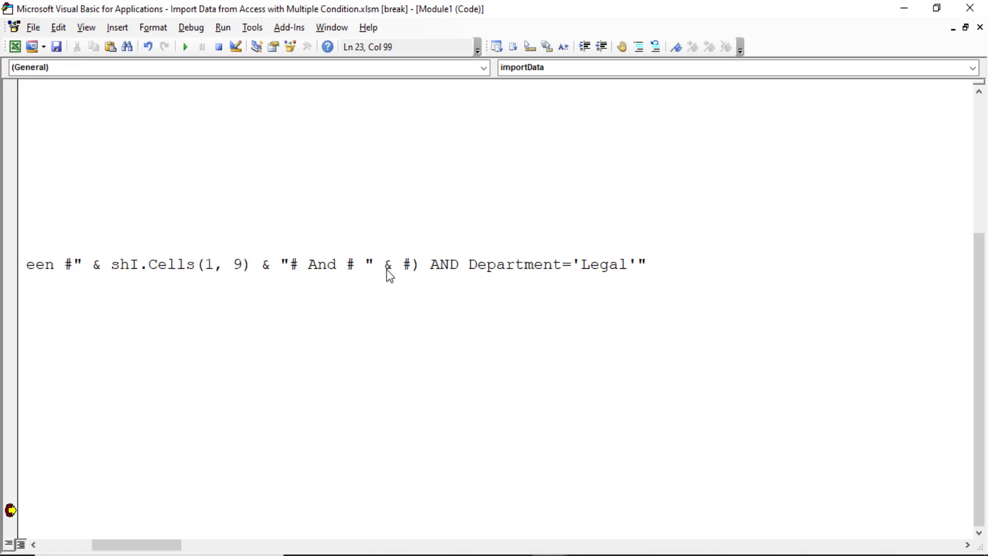
text(&")
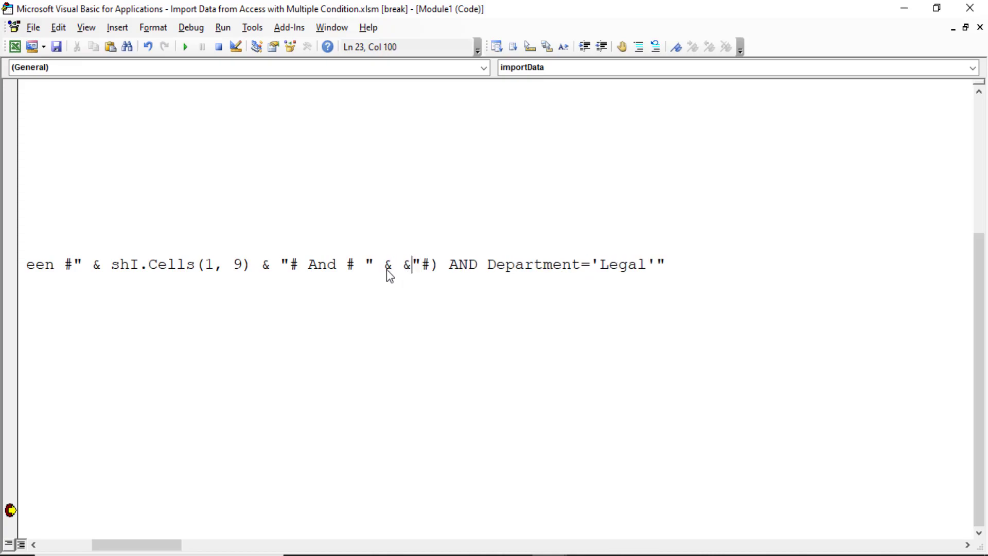
key(Left)
key(Left)
key(Left)
text(shI.Cells(1, 9))
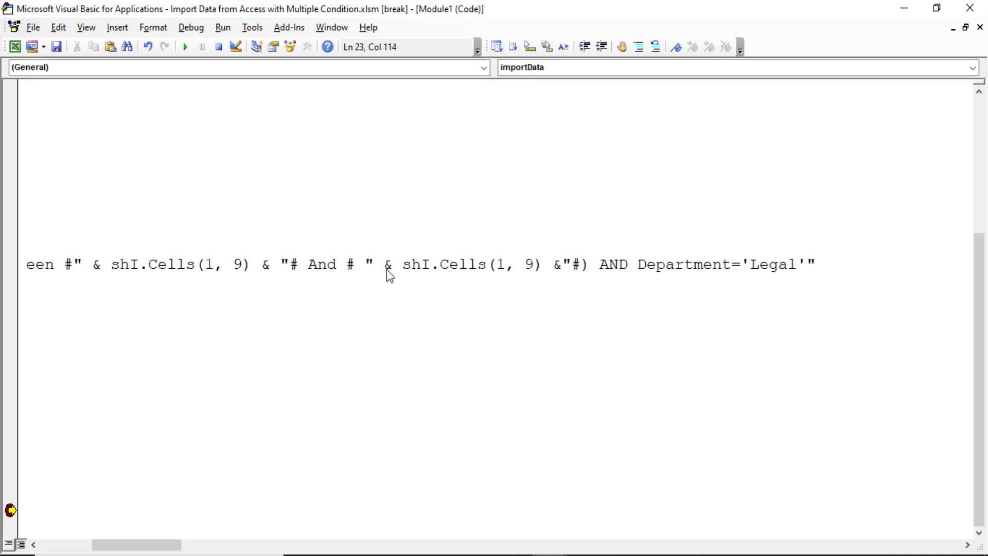
key(Left)
key(Left)
key(shift+Right)
text(10)
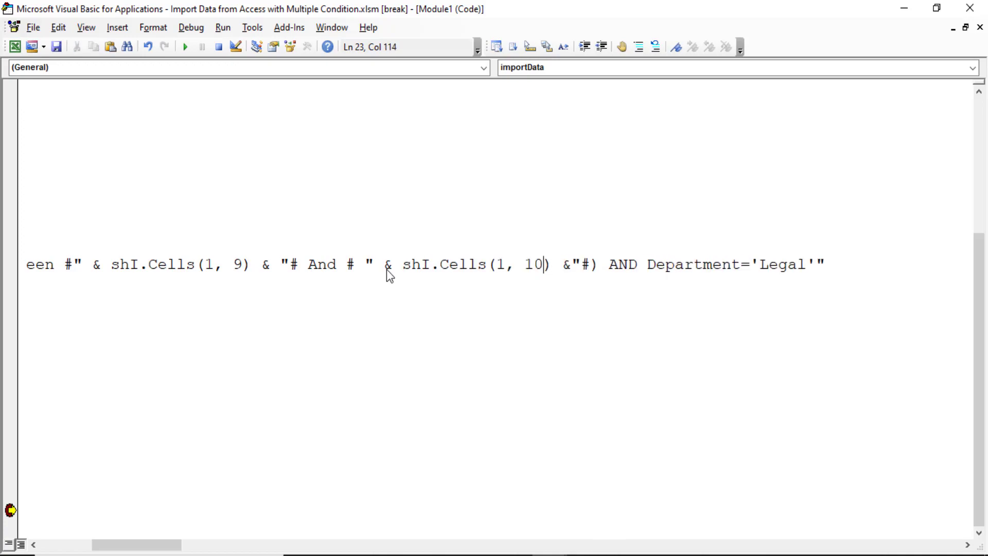
key(Down)
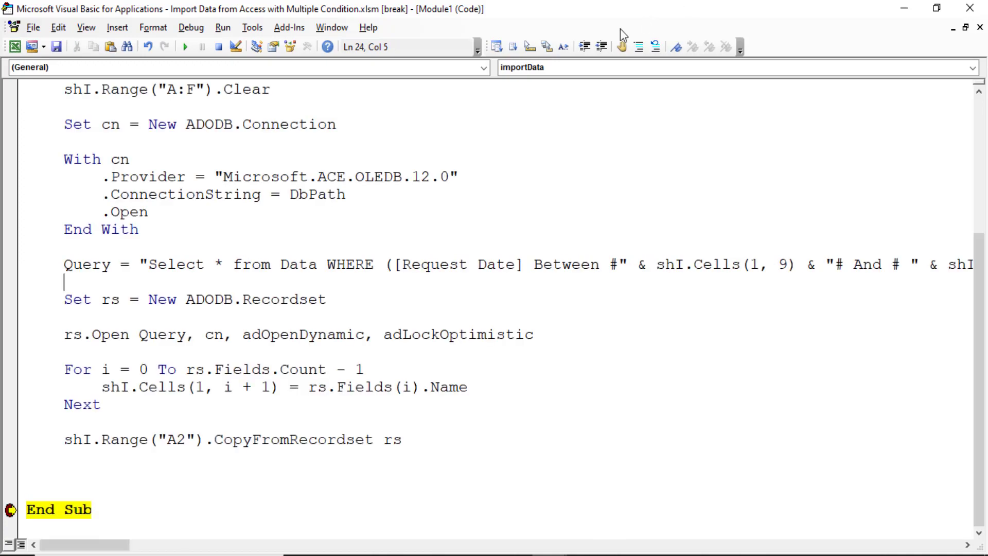
Reset the paused macro and rerun the import for 15-03-2021 to 29-12-2021.
click(226, 46)
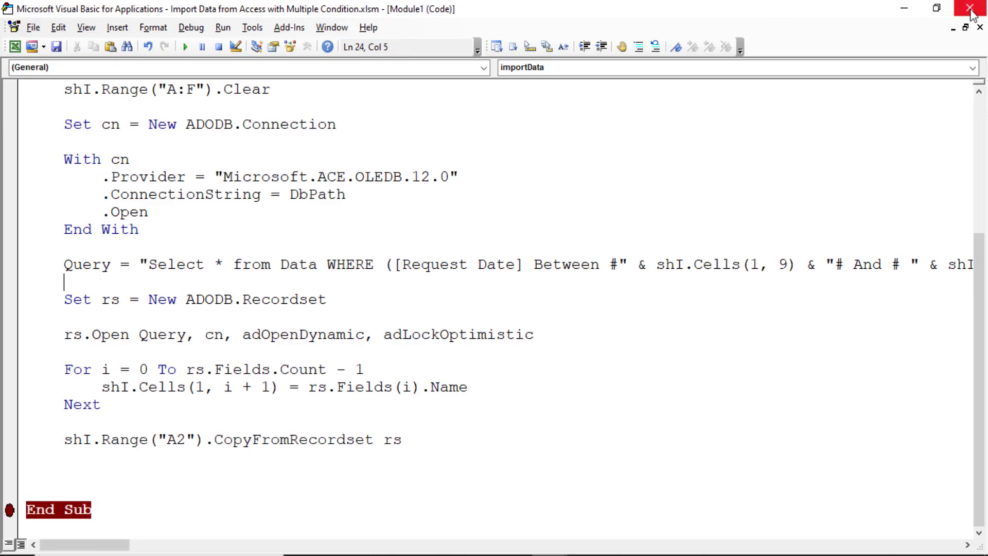
key(alt+F11)
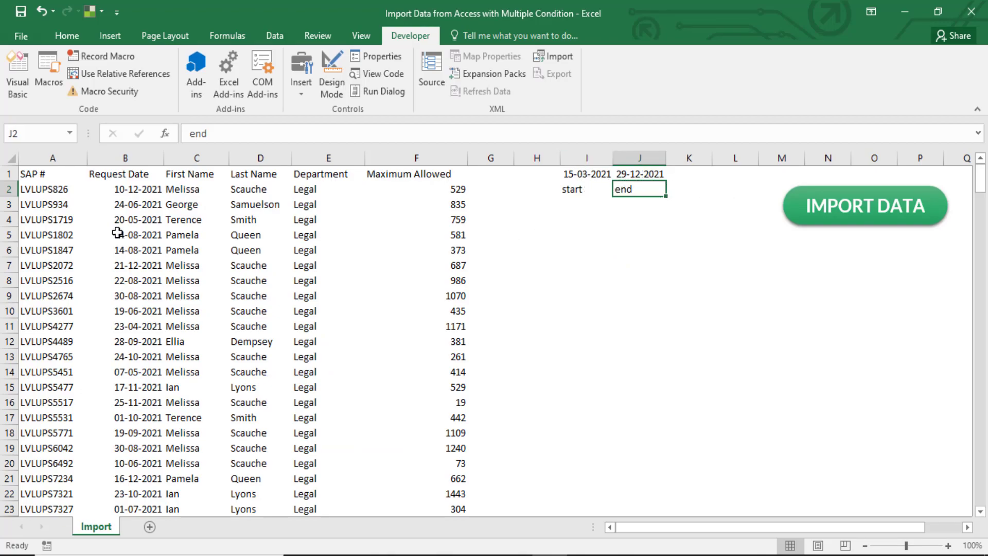
click(844, 210)
Filter the headers and check the Request Date list, including December's days, falls within the new range.
click(137, 178)
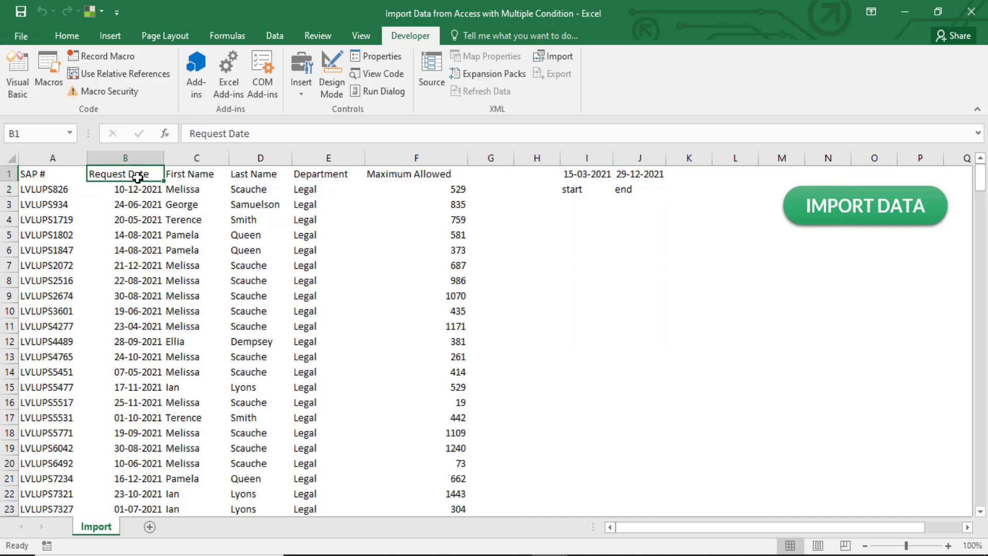
key(alt+d)
key(f)
key(f)
key(alt+Down)
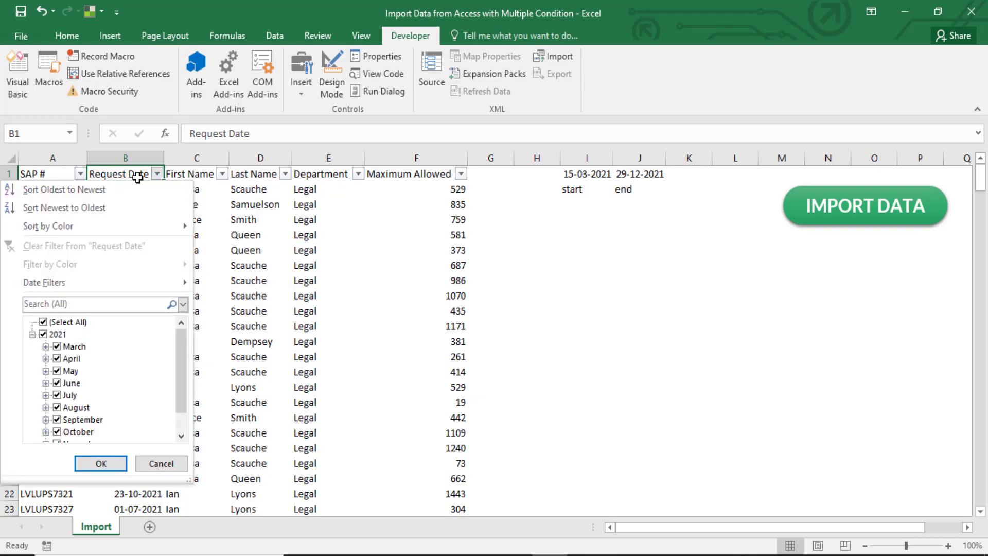
key(Escape)
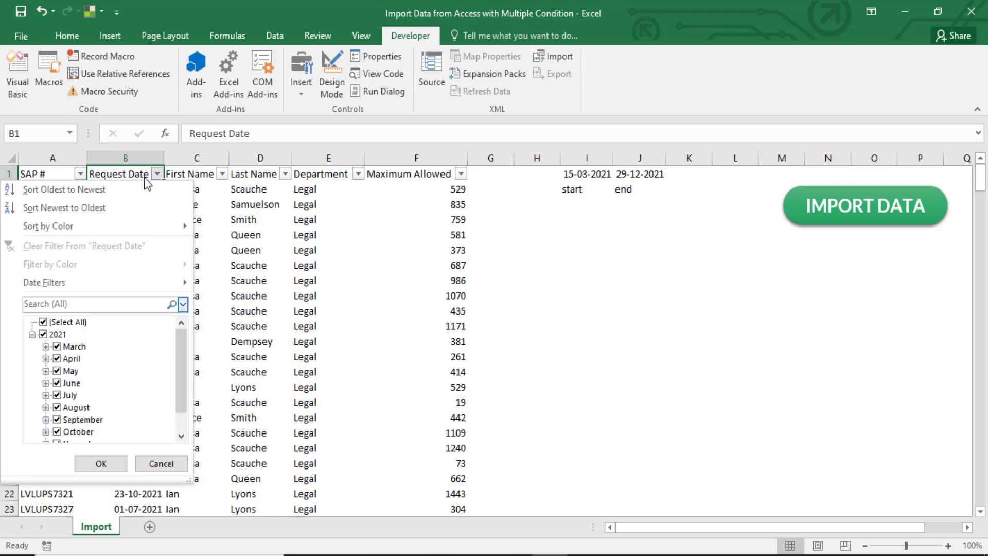
drag(181, 369, 191, 419)
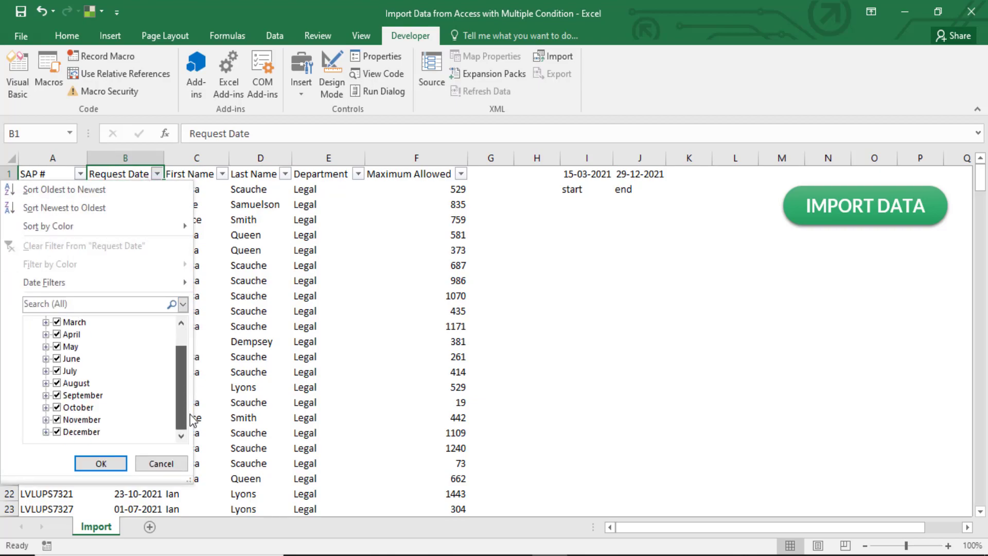
click(45, 432)
scroll(71, 426, down, 2)
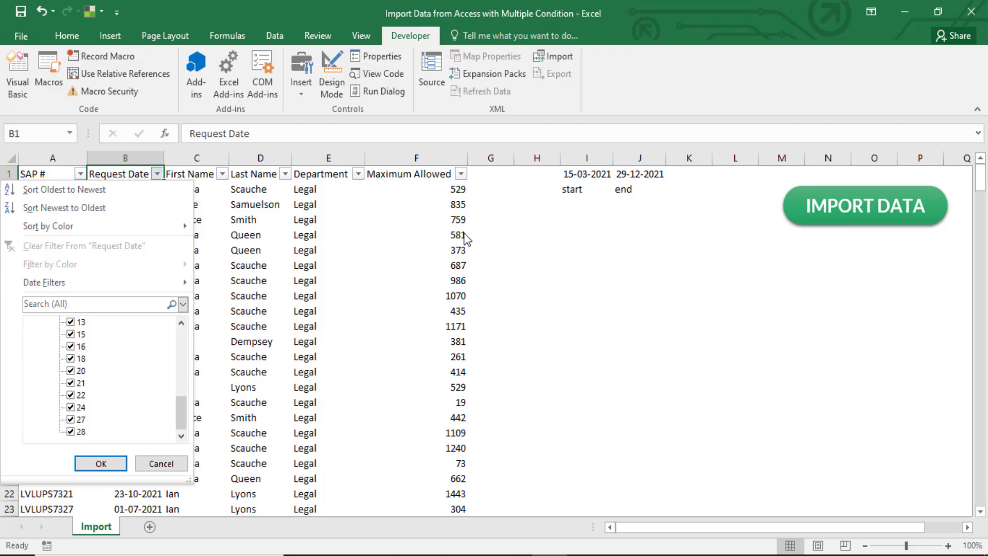
click(161, 465)
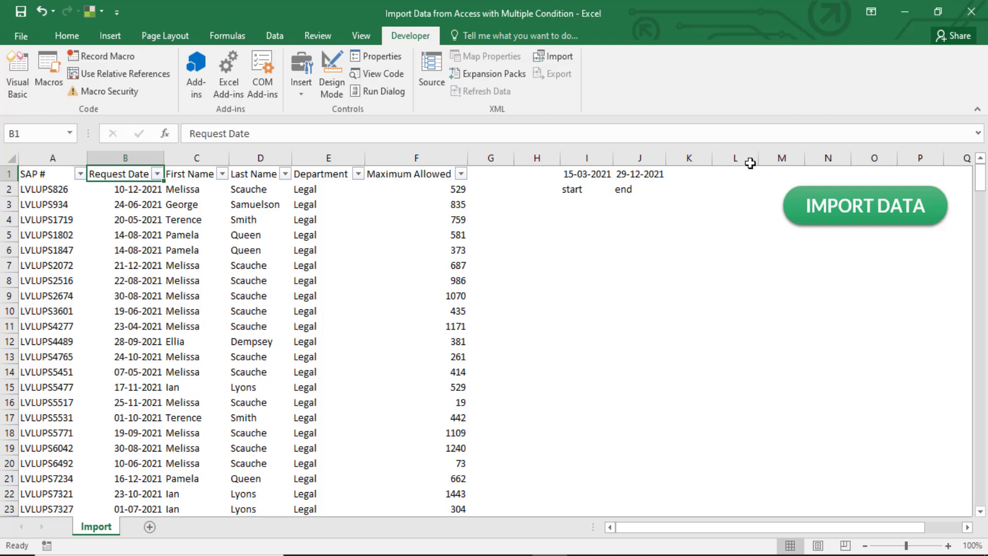
click(684, 177)
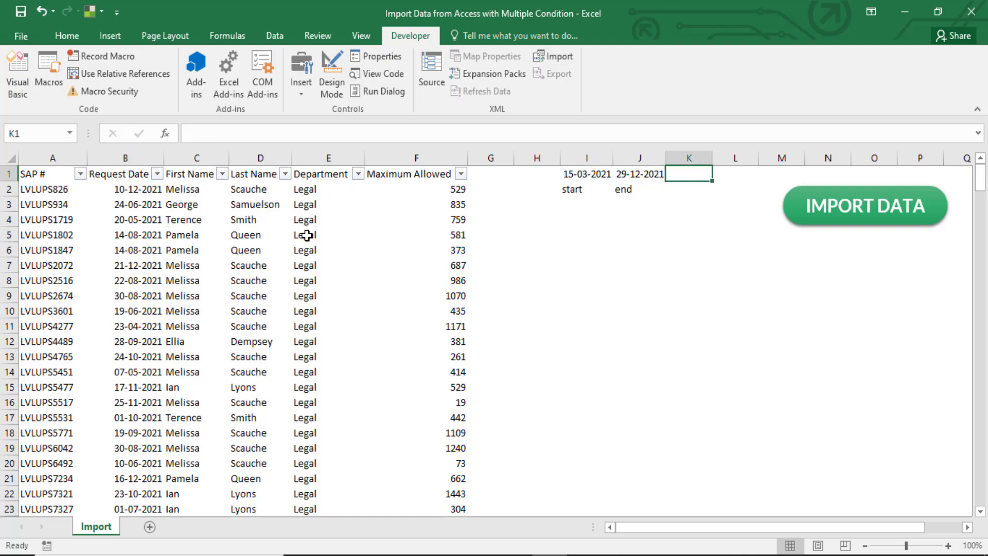
key(alt+Tab)
key(alt+Tab)
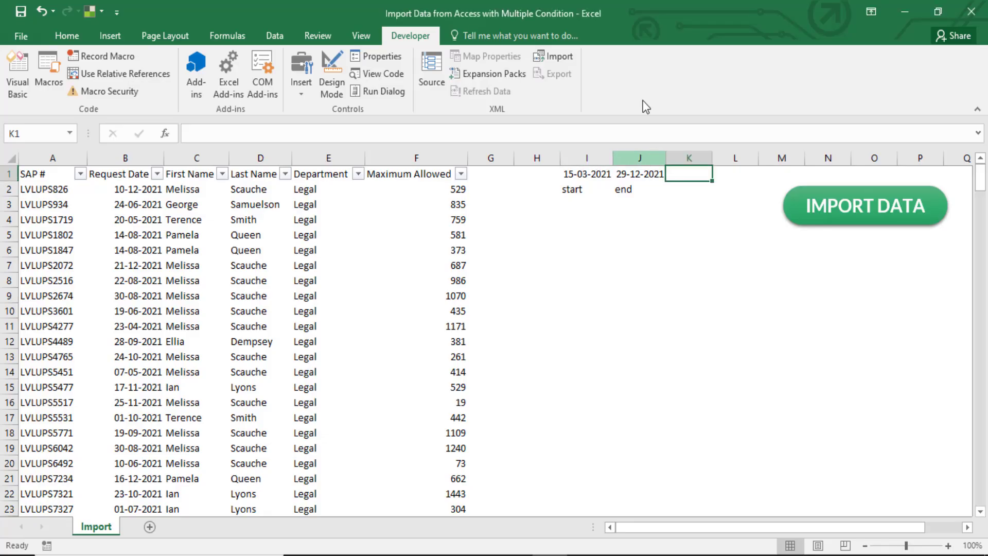
click(17, 84)
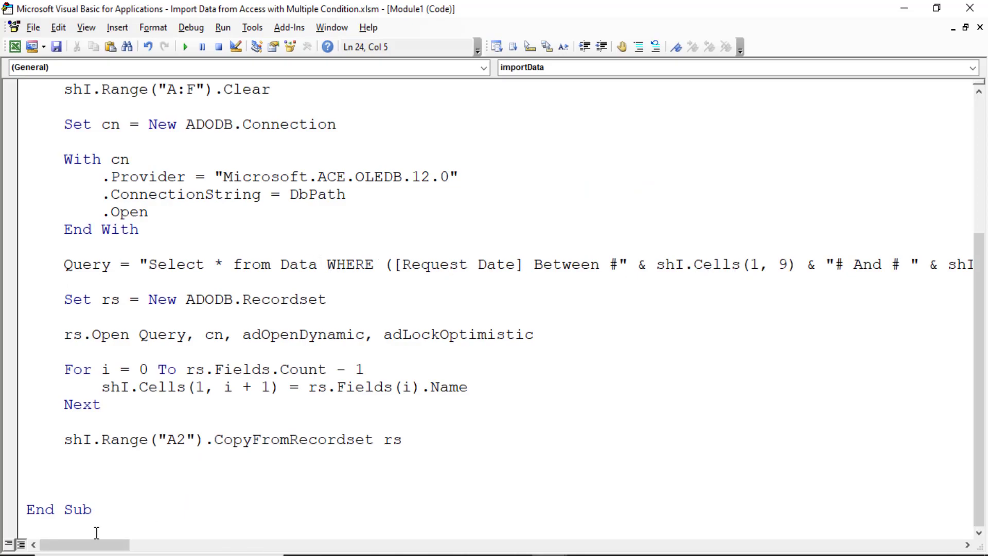
Replace the fixed 'Legal' in the Query line with " & shI.Cells(1,10) & " and close the VBA editor.
drag(98, 545, 175, 544)
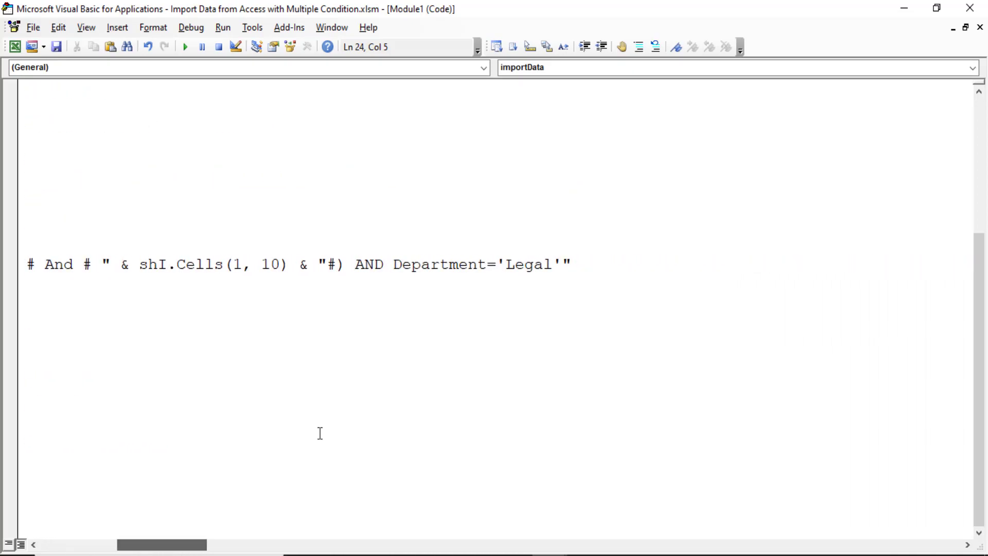
drag(553, 265, 510, 265)
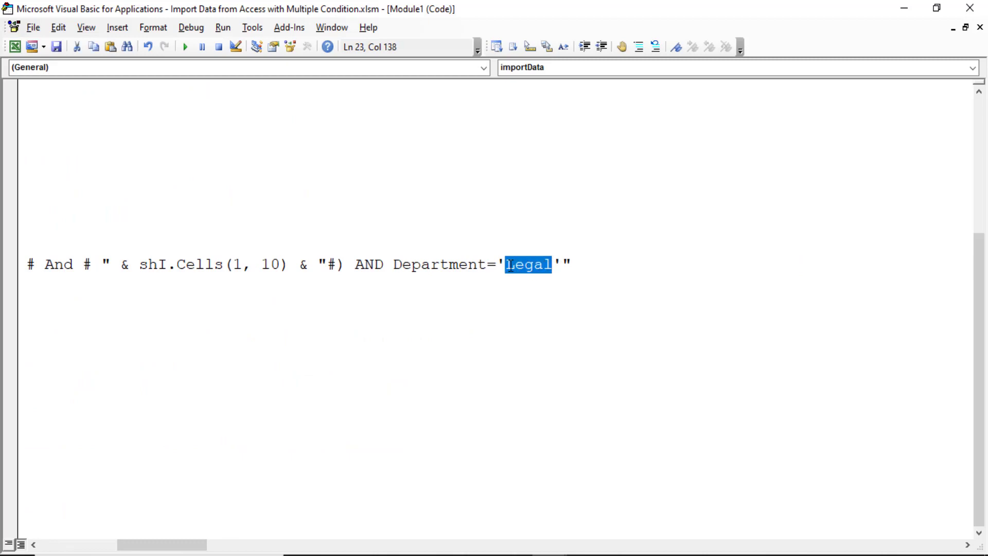
text(" )
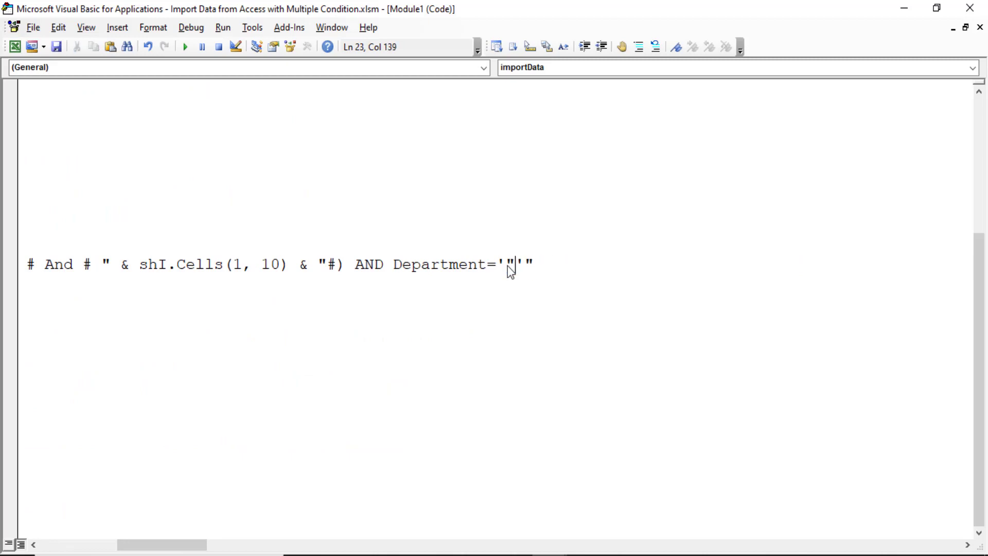
text(& )
text(& ")
key(Left)
key(Left)
key(Left)
key(Left)
text(sh)
text(i.cells)
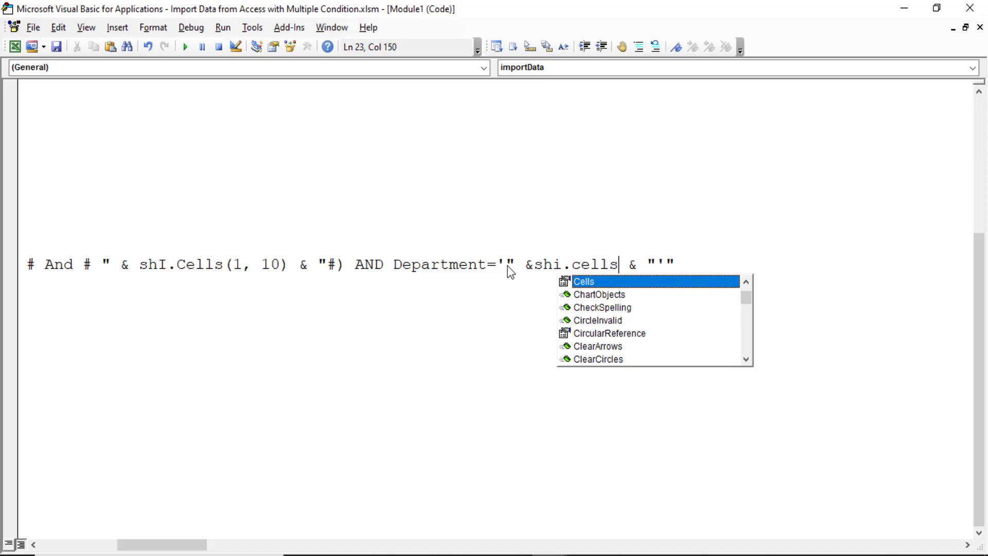
text((1)
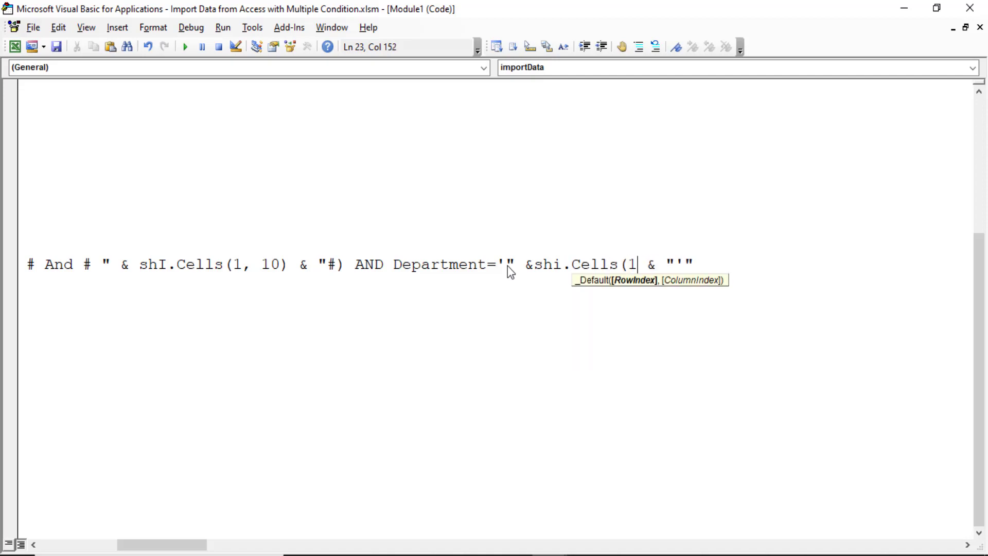
text(,10))
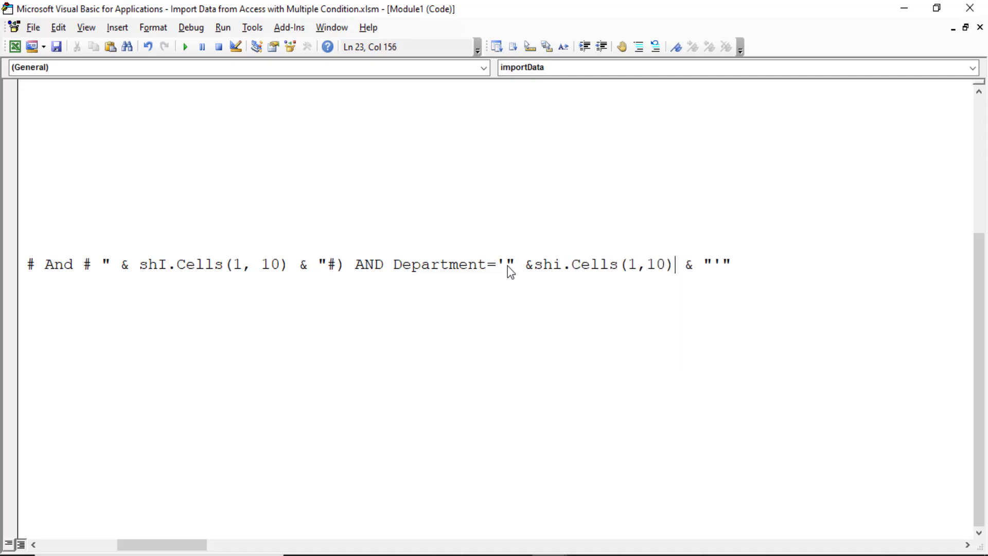
key(Down)
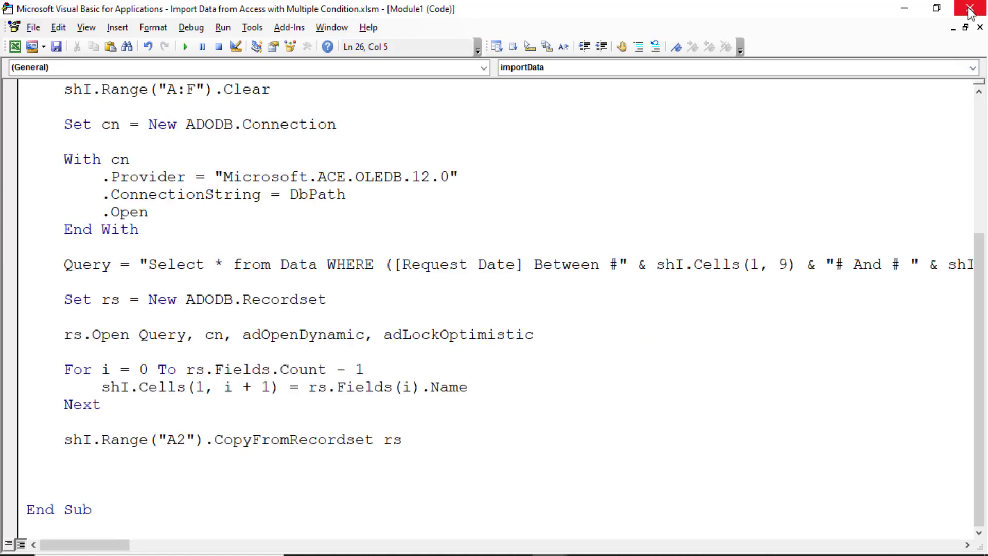
click(970, 8)
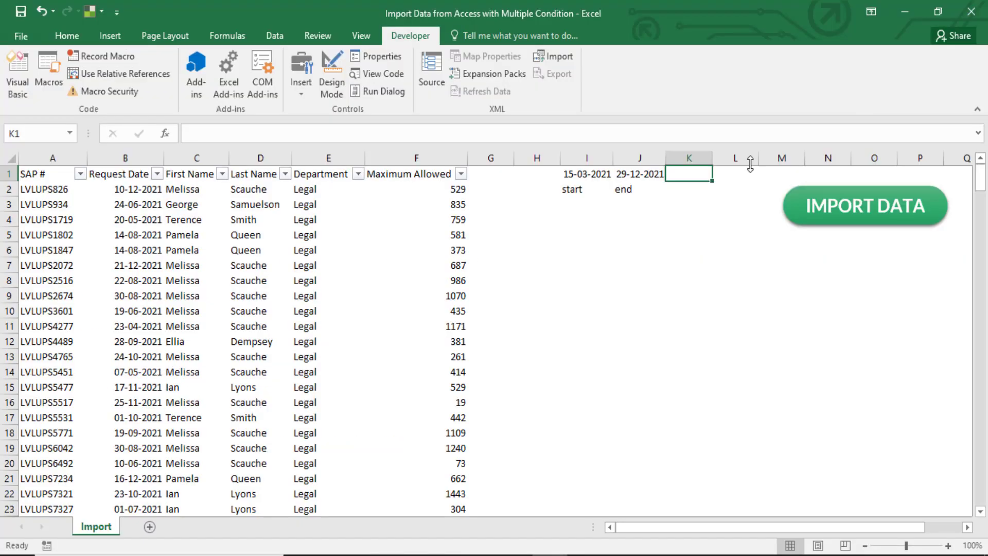
Set department cell K1 to Safety and run IMPORT DATA for the Safety records.
click(304, 191)
click(689, 175)
key(ctrl+v)
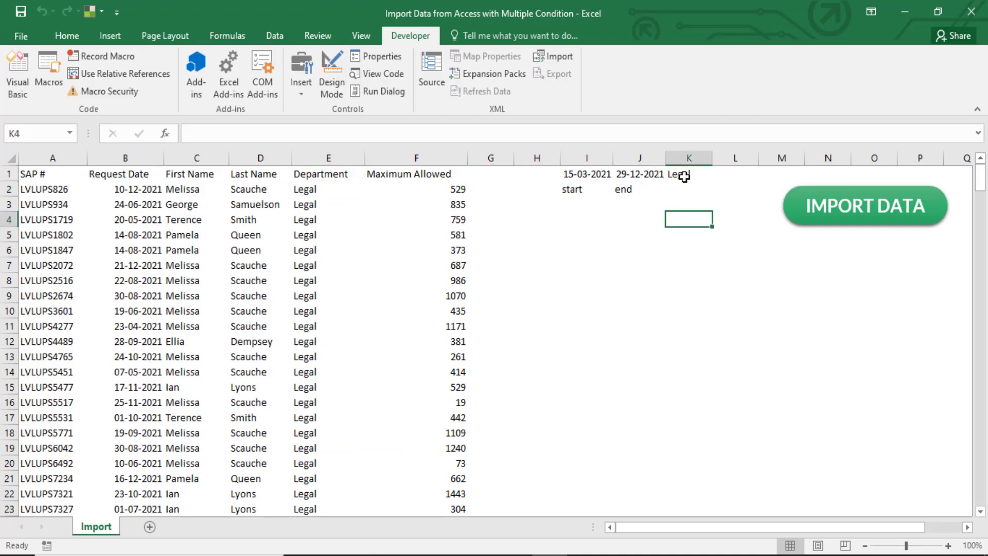
click(684, 176)
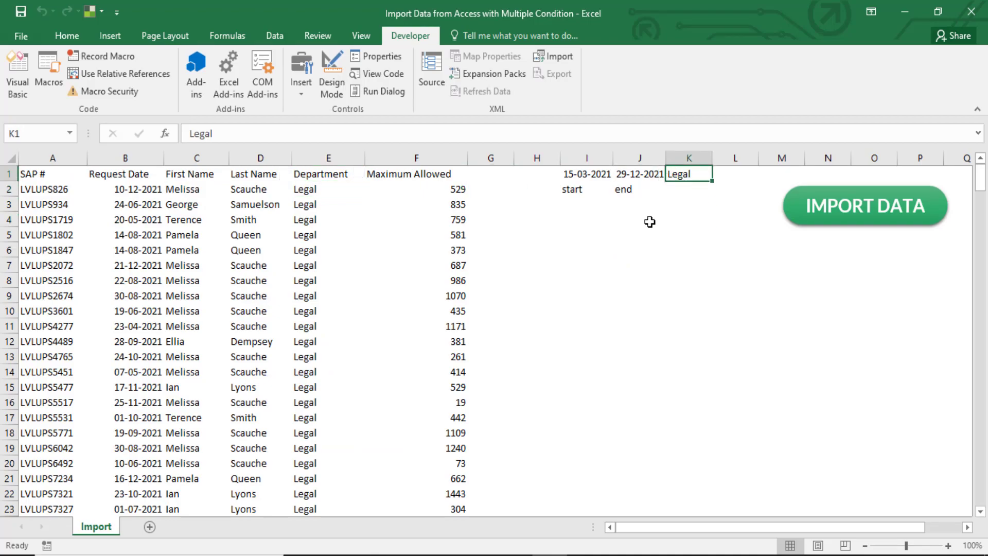
text(Safety)
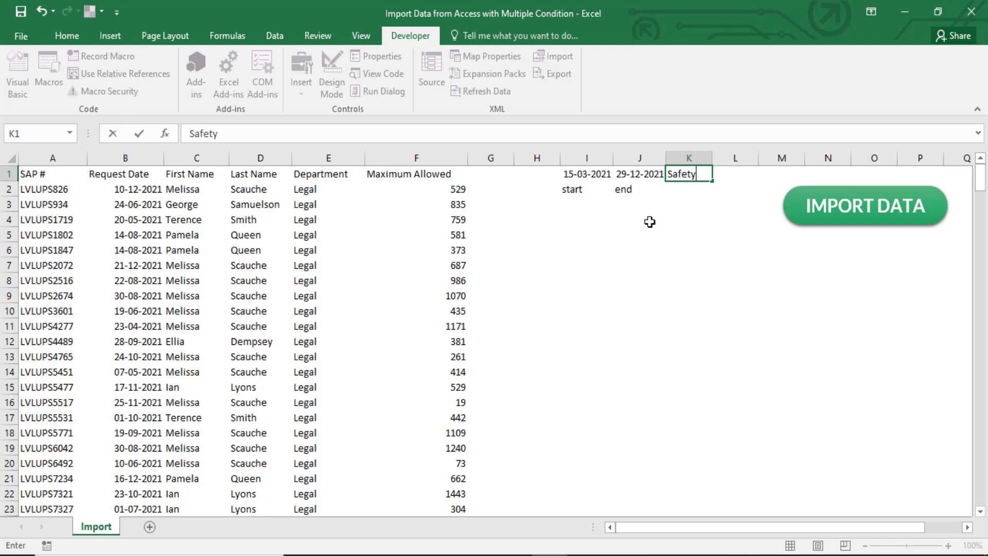
key(Return)
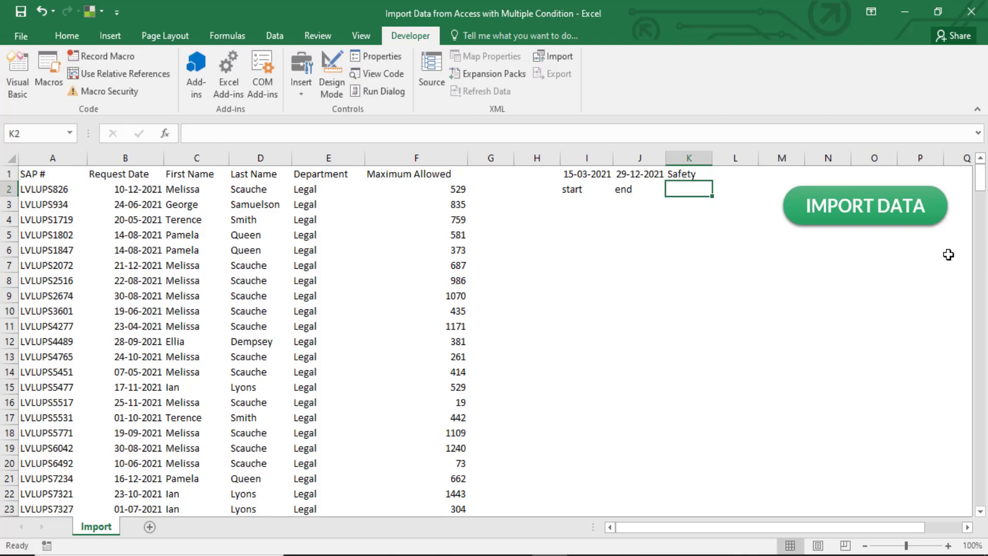
click(881, 209)
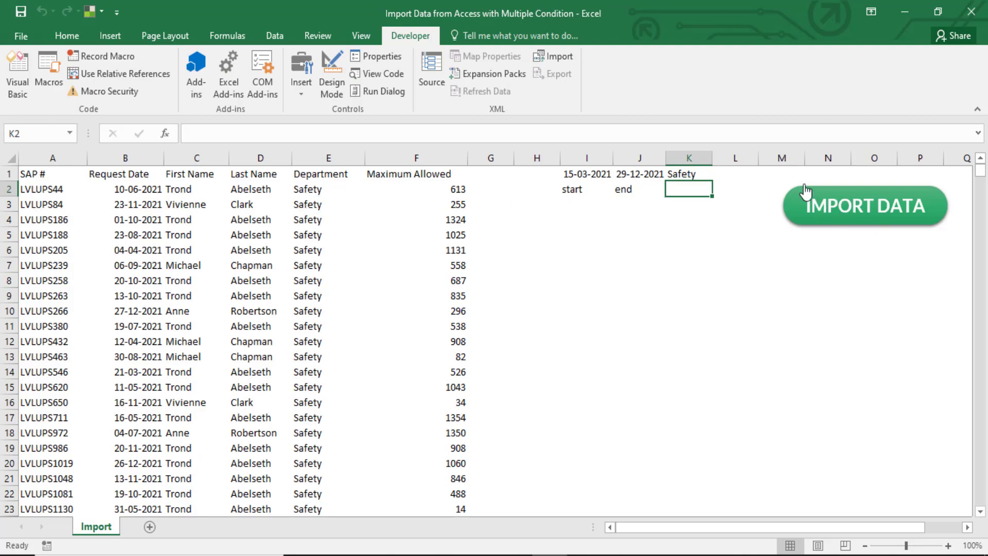
Change K1 to legal and import the Legal department records again.
click(692, 172)
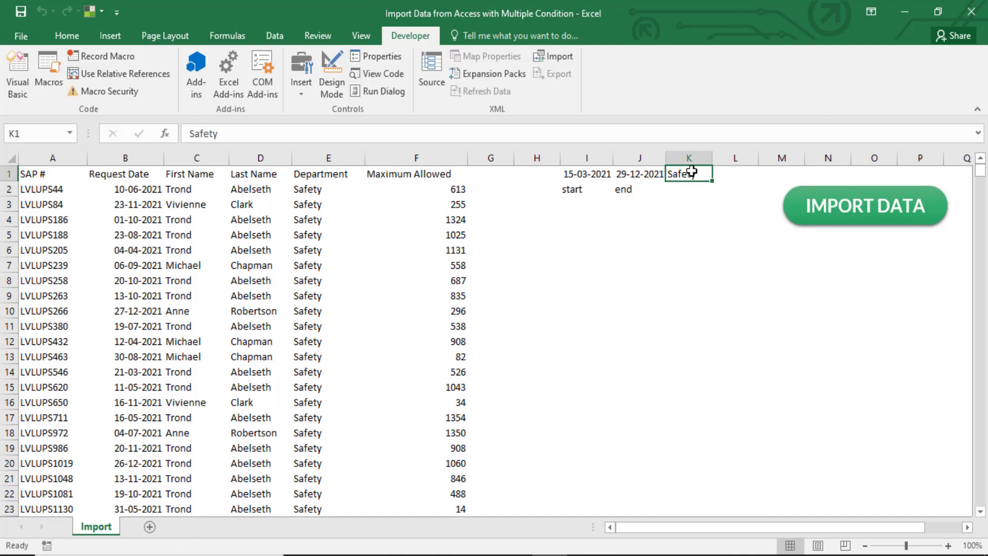
text(legal)
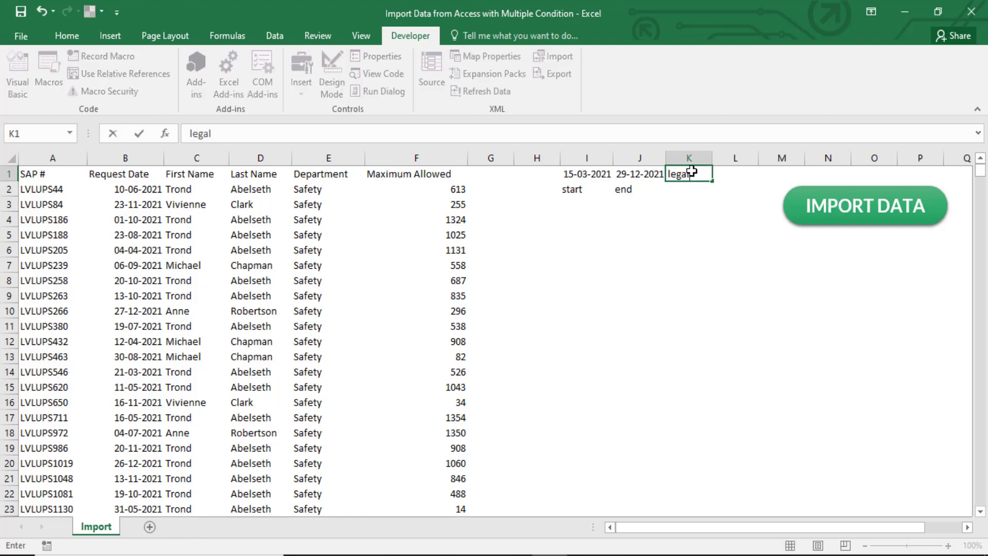
key(Return)
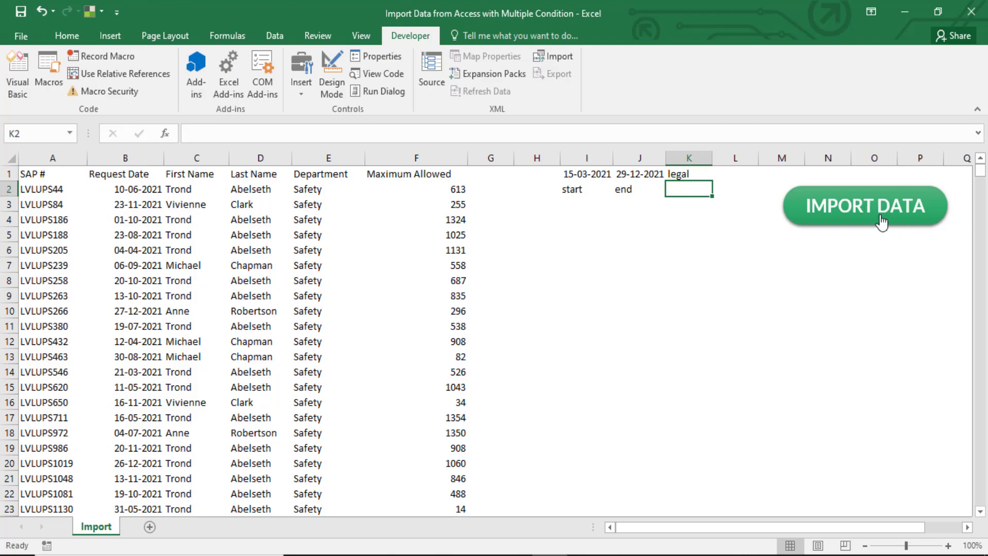
click(881, 221)
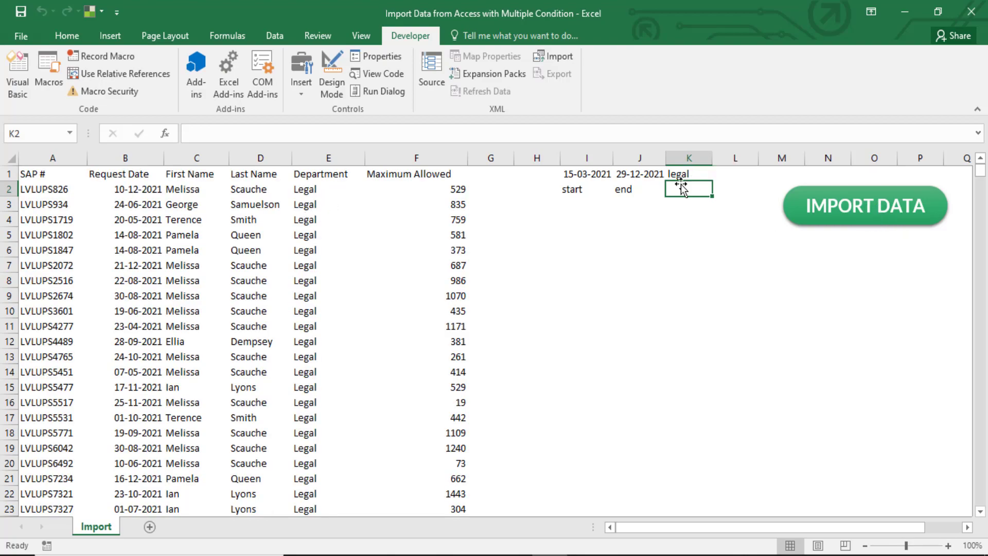